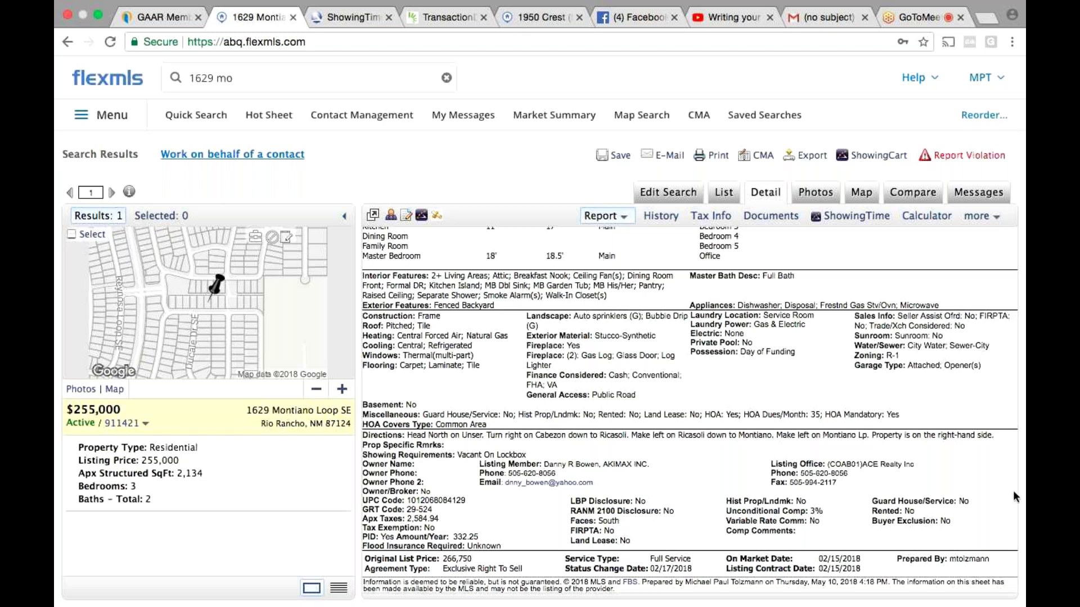
left_click(860, 215)
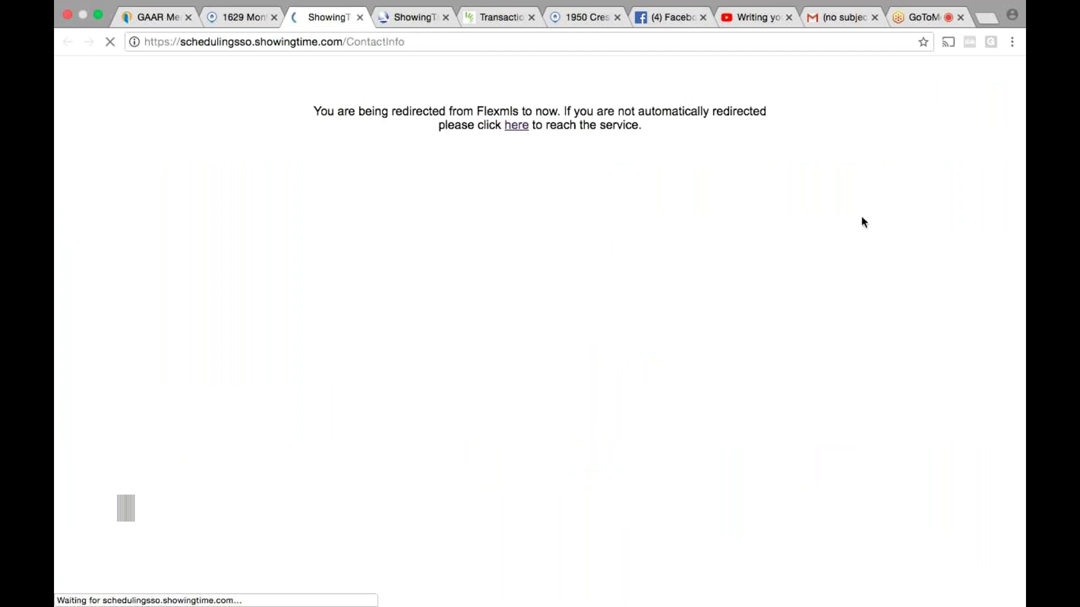
left_click(359, 20)
left_click(359, 20)
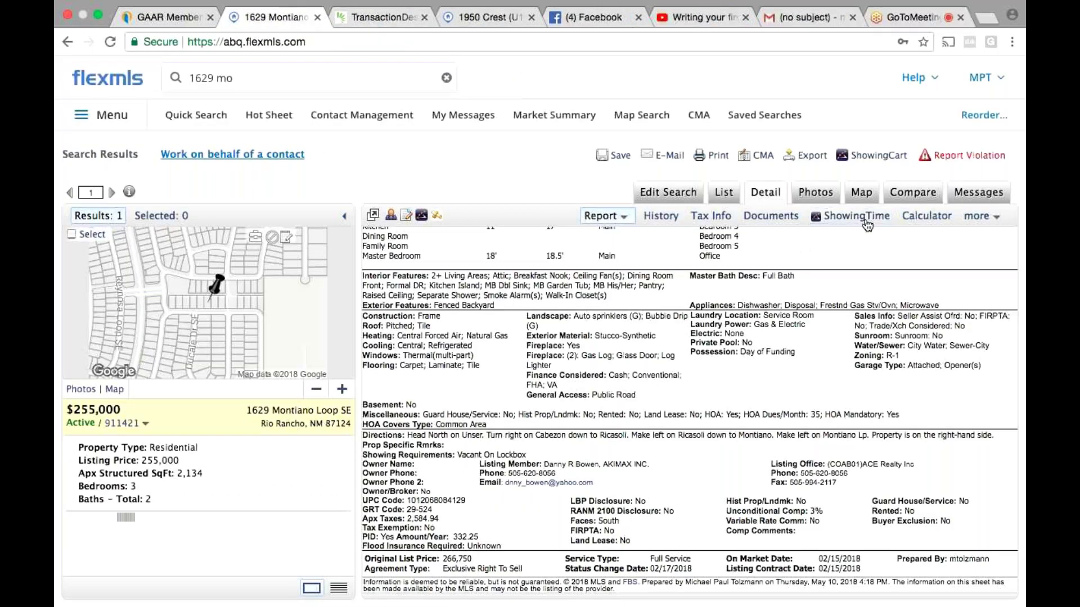
left_click(863, 216)
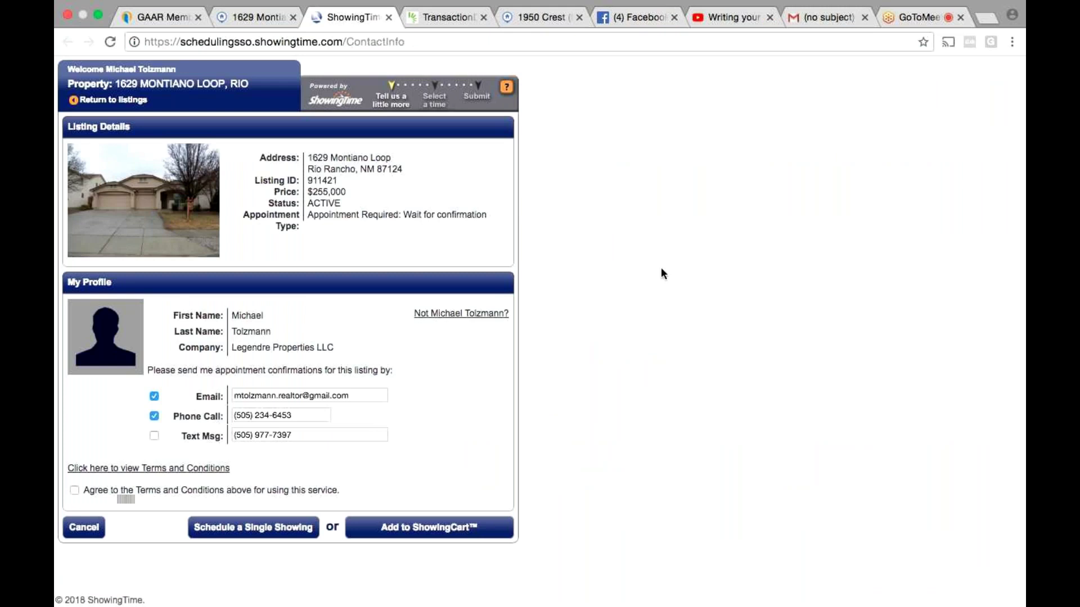
Accept the ShowingTime terms and pick the Thu, May 10, 5:30 pm showing slot
left_click(273, 533)
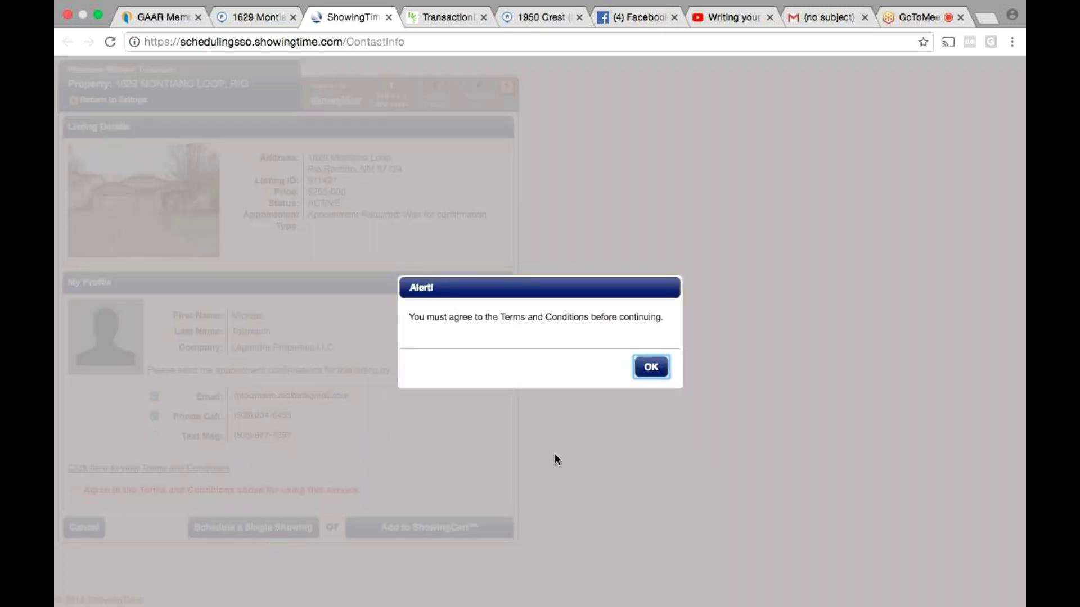
left_click(650, 368)
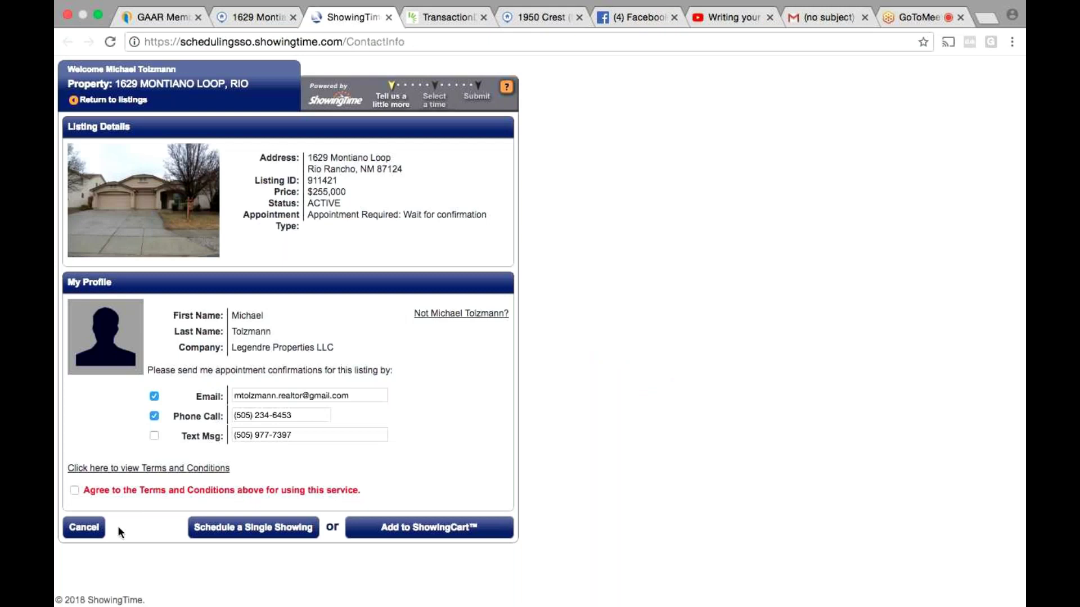
left_click(73, 490)
left_click(289, 534)
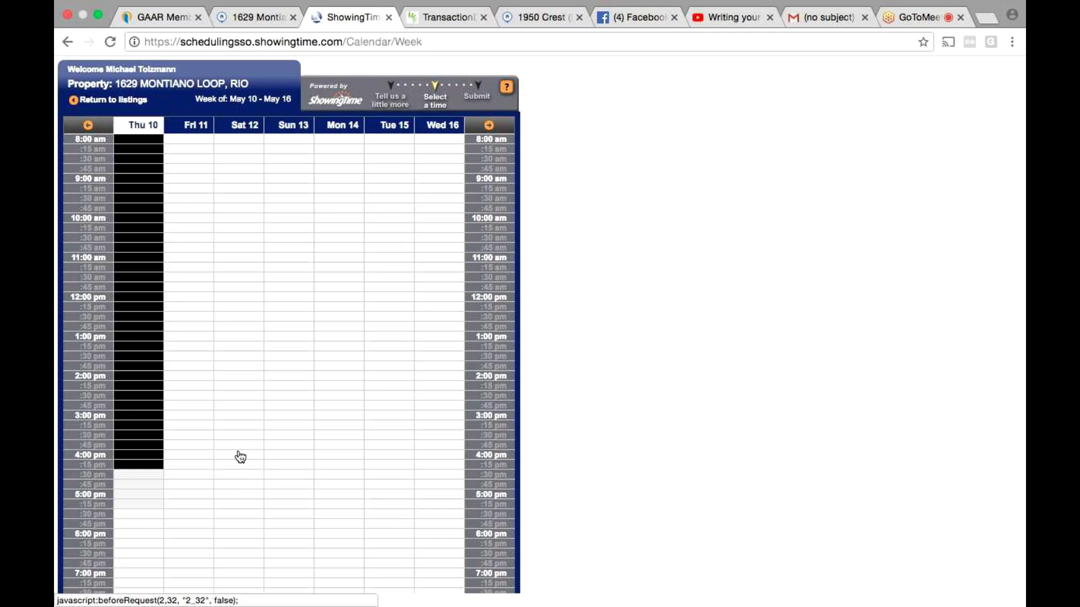
left_click(133, 519)
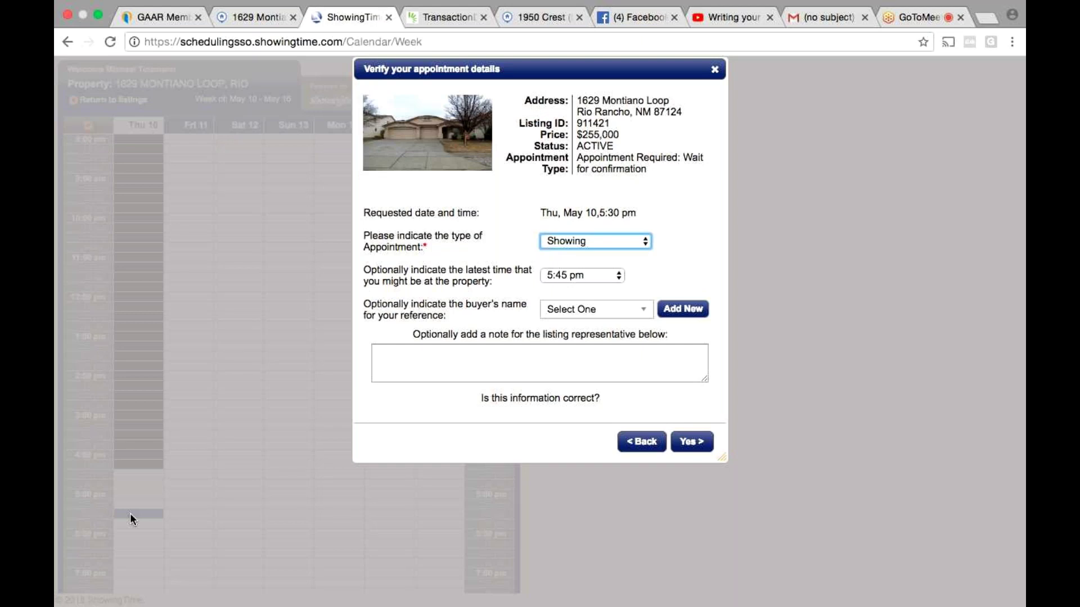
Close the Thu, May 10, 5:30 pm appointment details without booking
left_click(715, 71)
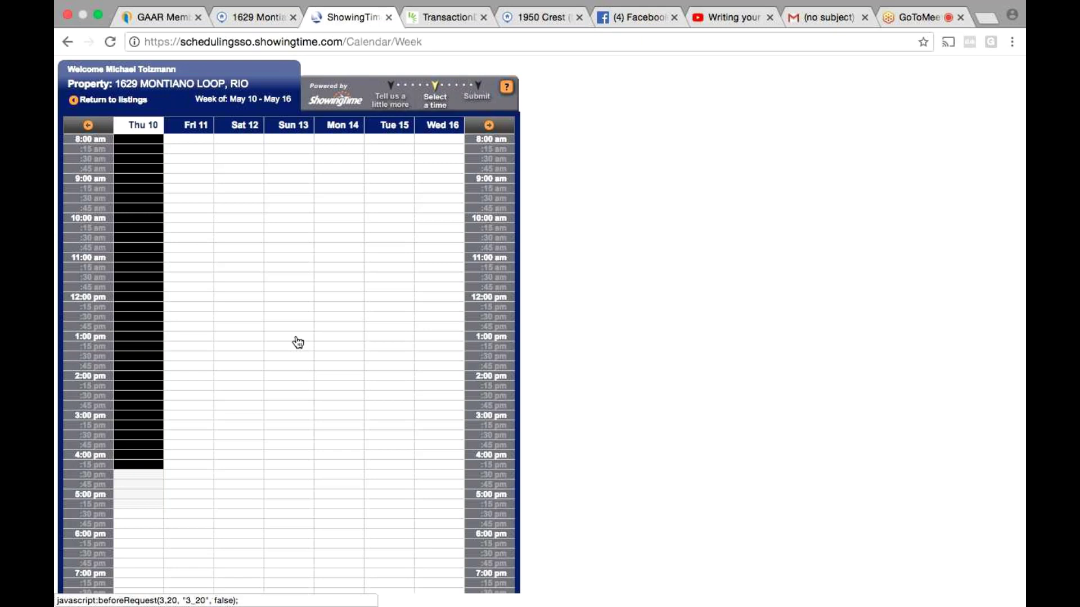
Switch over to the GoToMeeting session
left_click(935, 17)
Unmute your microphone in GoToMeeting and go back to the ShowingTime calendar
left_click(997, 140)
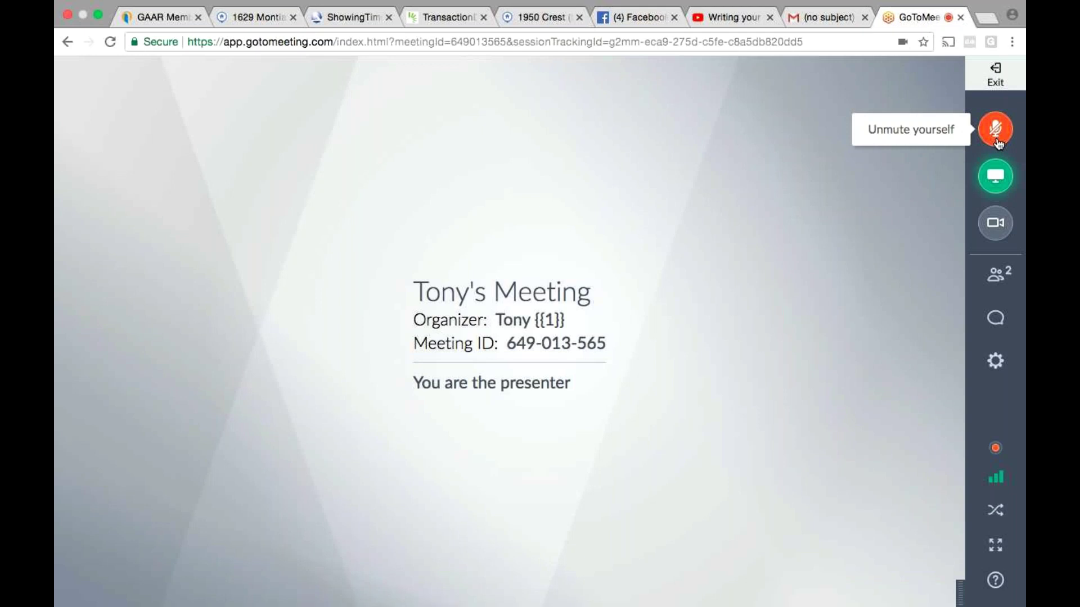
left_click(996, 132)
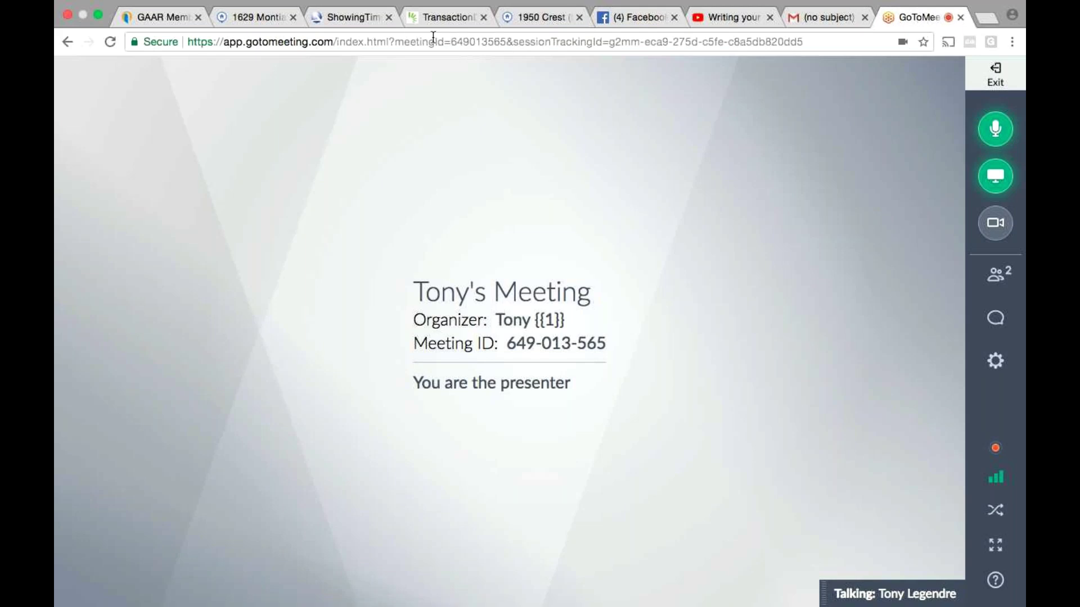
left_click(350, 20)
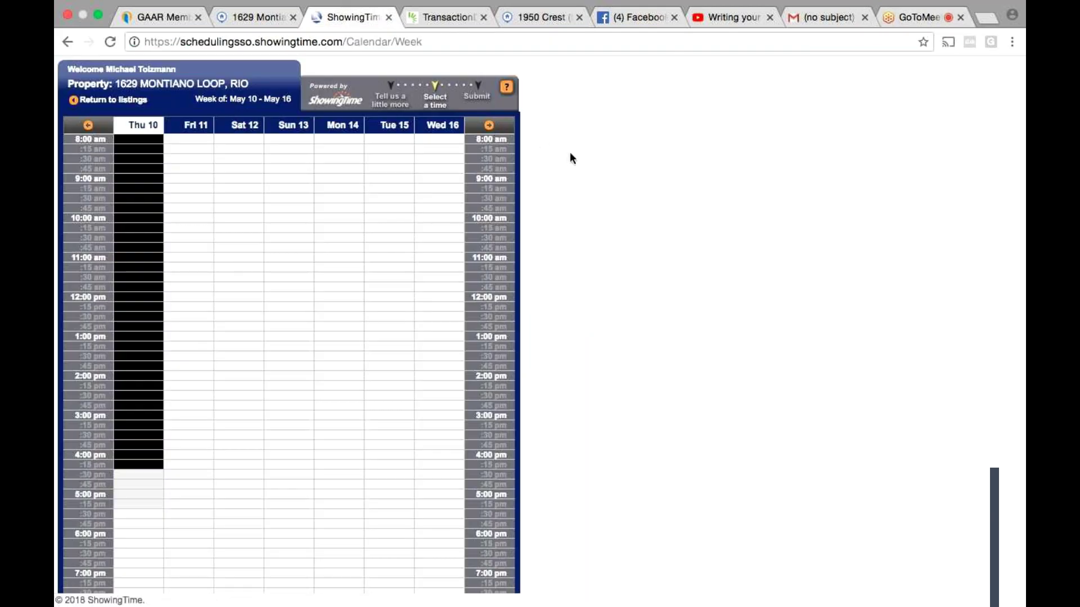
Request a Sun, May 13, 3:00 pm showing with 4:00 pm latest arrival and no buyer chosen
left_click(282, 423)
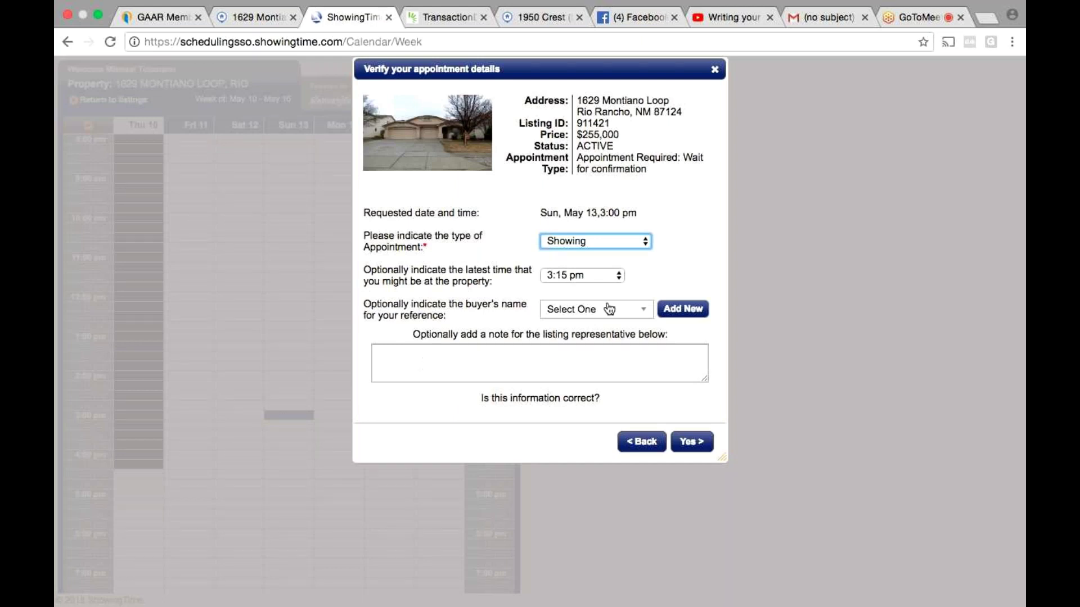
left_click(619, 278)
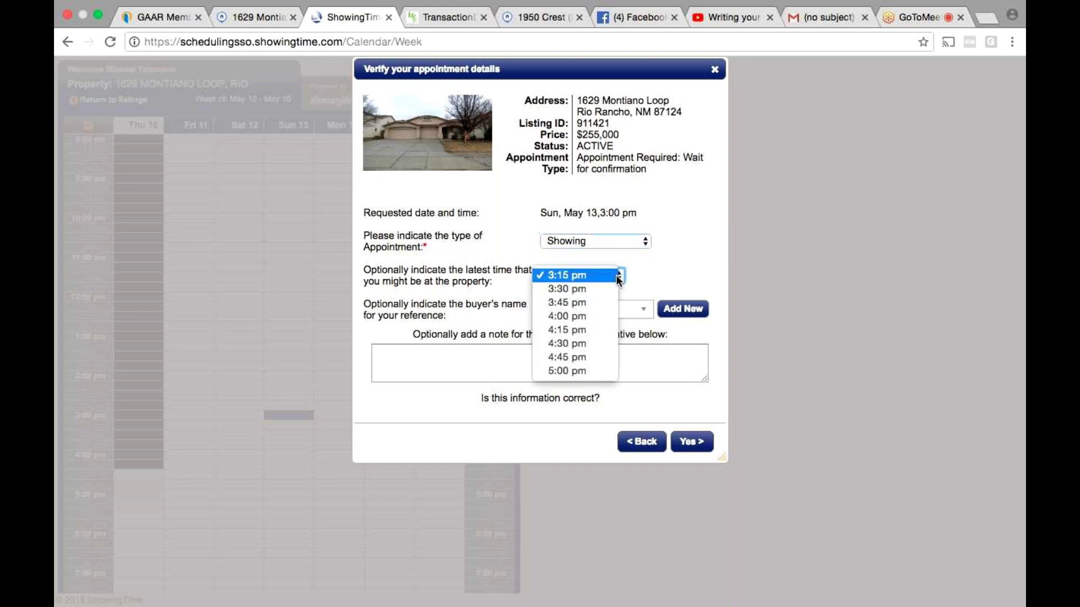
left_click(599, 317)
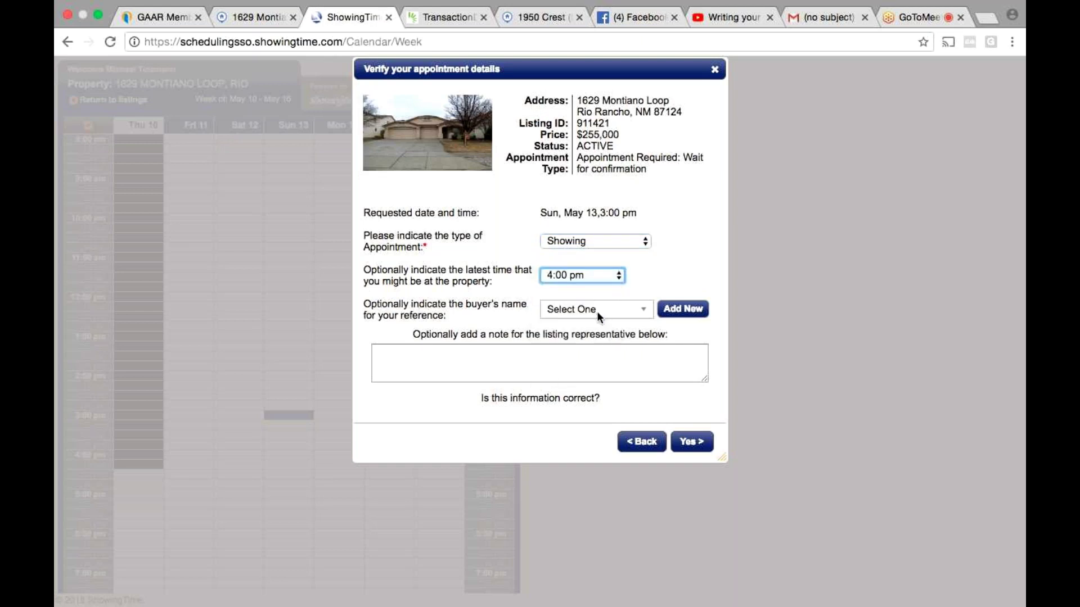
left_click(633, 312)
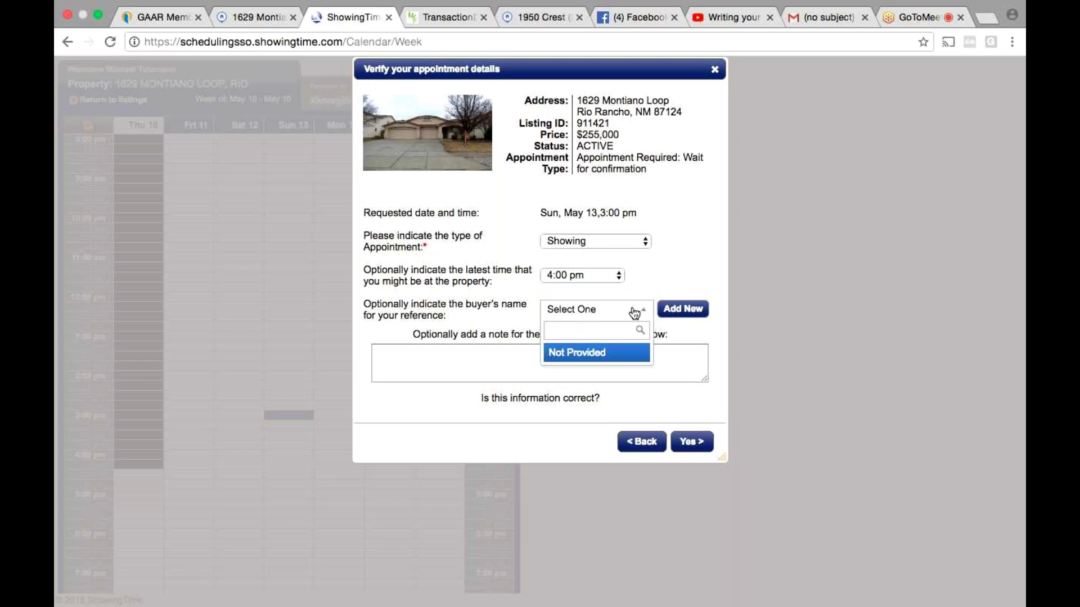
left_click(649, 283)
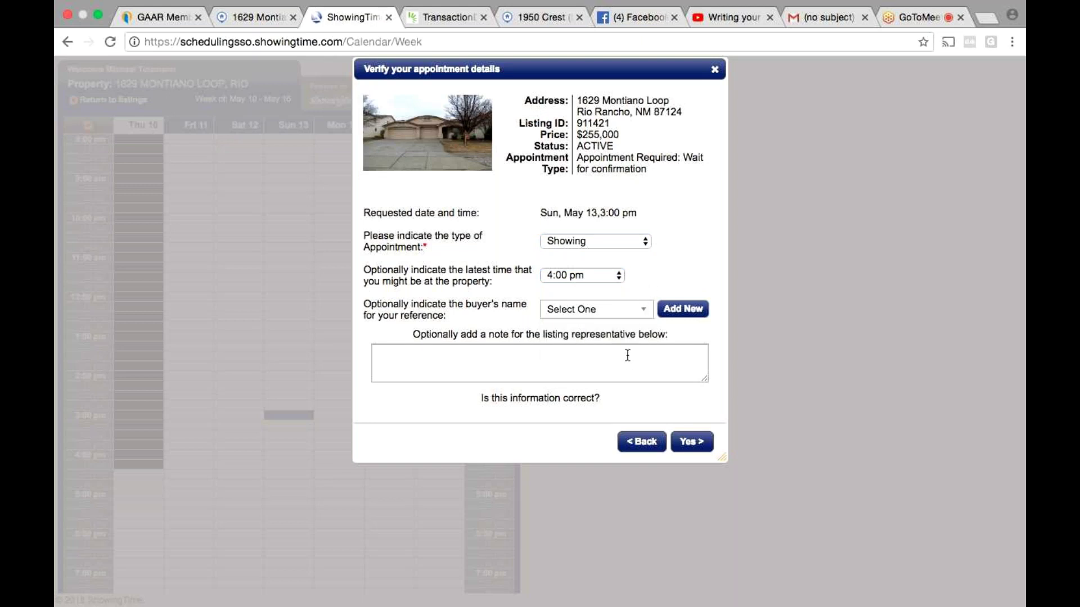
left_click(694, 443)
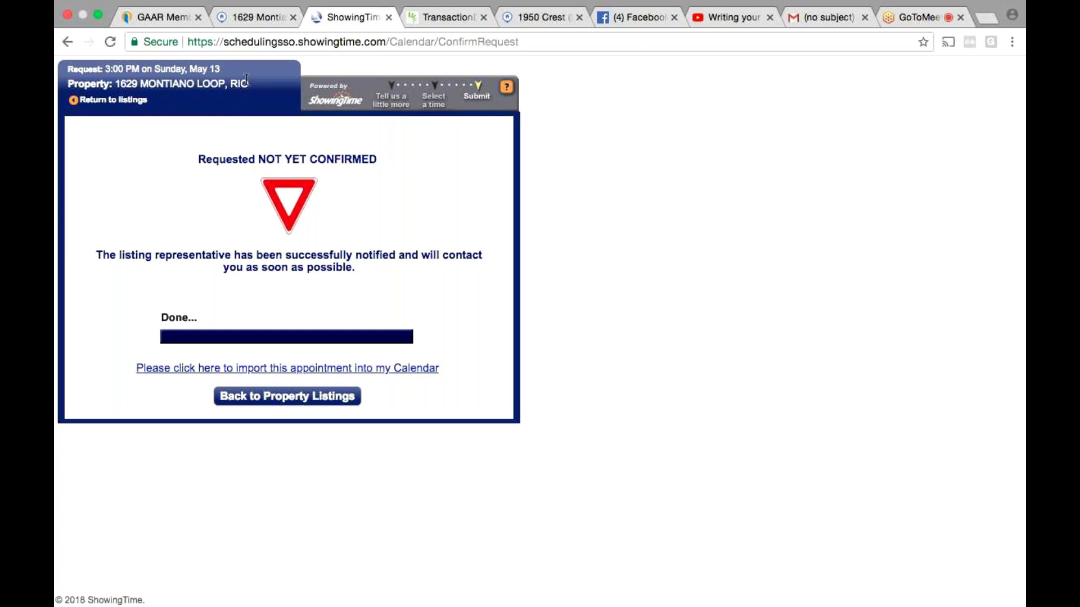
Go back to the GAAR member portal tab
left_click(171, 18)
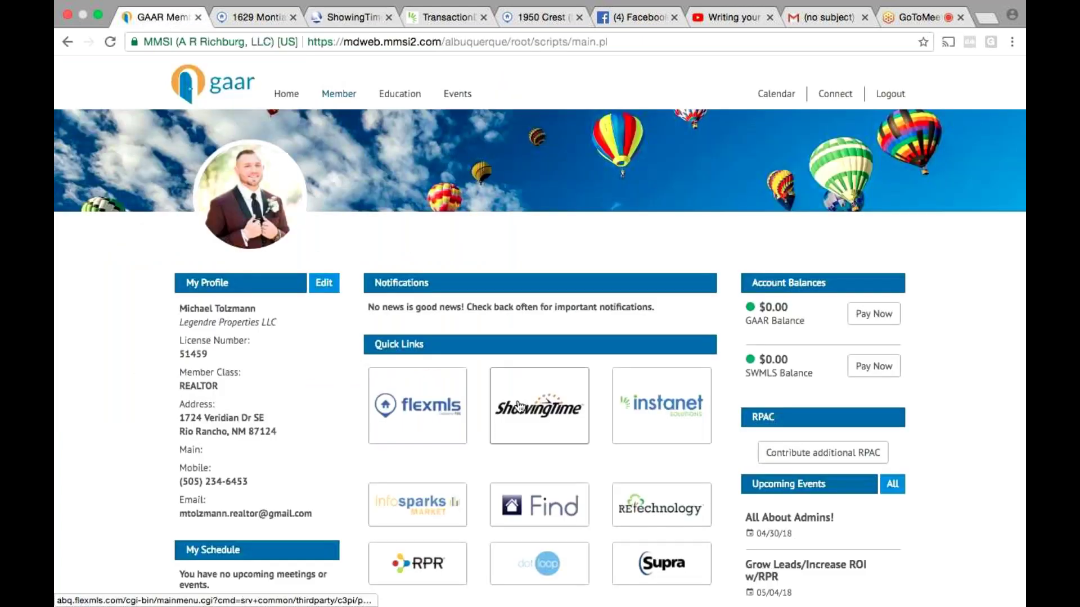
Open ShowingTime from the GAAR Quick Links and recheck the May 13, 3:00 PM request
left_click(537, 413)
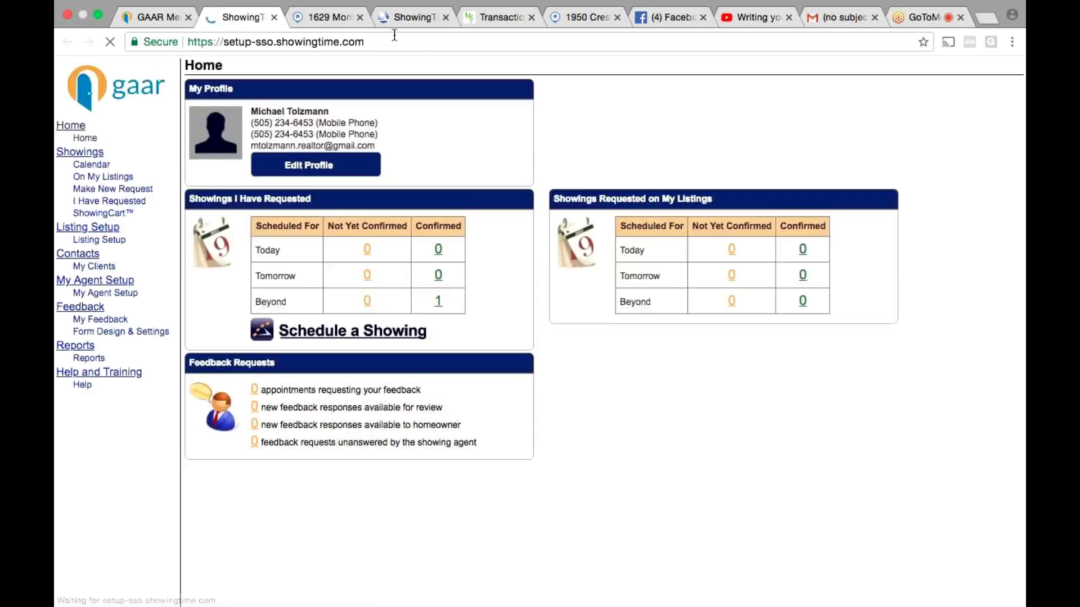
left_click(417, 17)
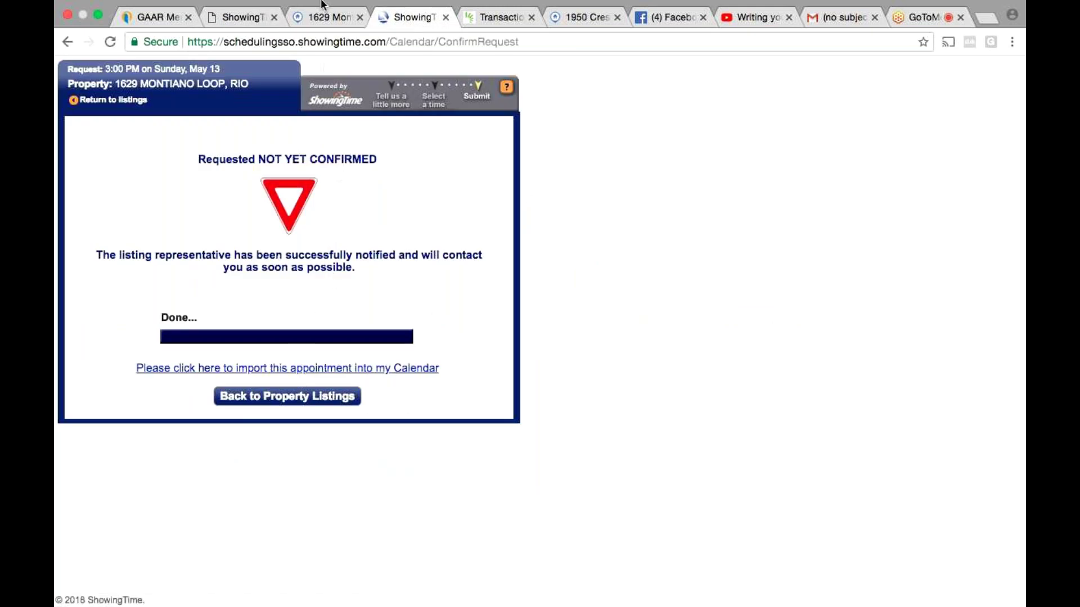
left_click(318, 25)
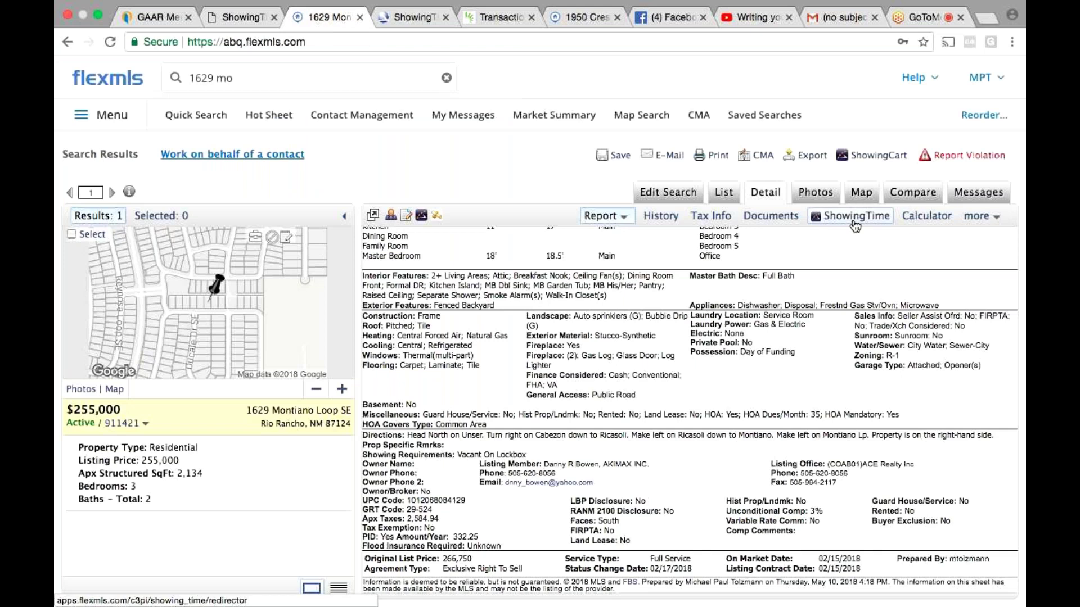
left_click(244, 22)
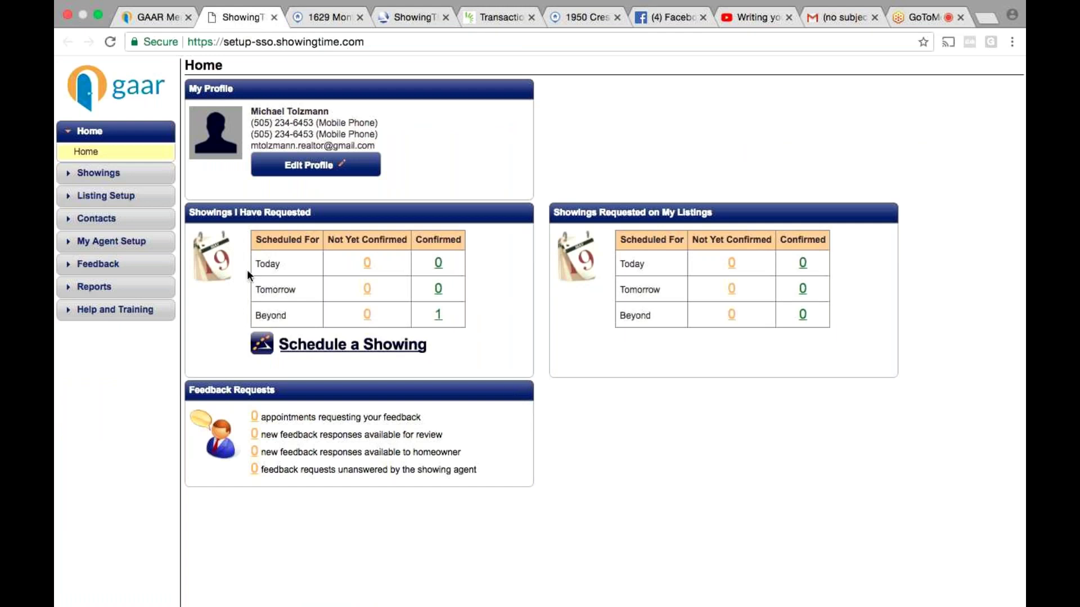
left_click(137, 177)
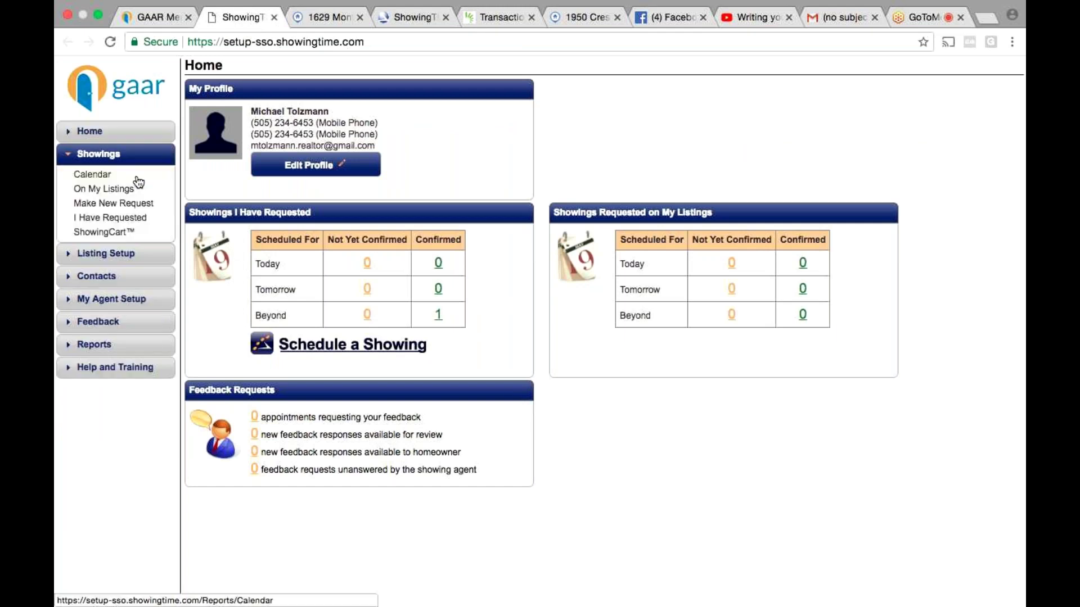
View the May 13, 3:00 PM showing in the ShowingTime Calendar, then return to GAAR
left_click(105, 176)
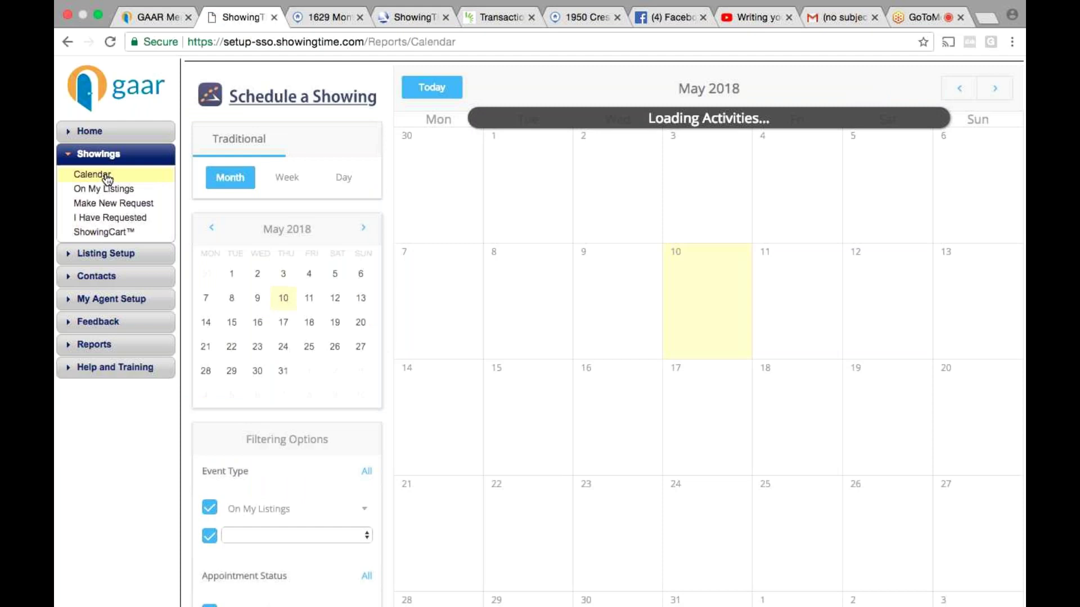
mouse_move(1000, 271)
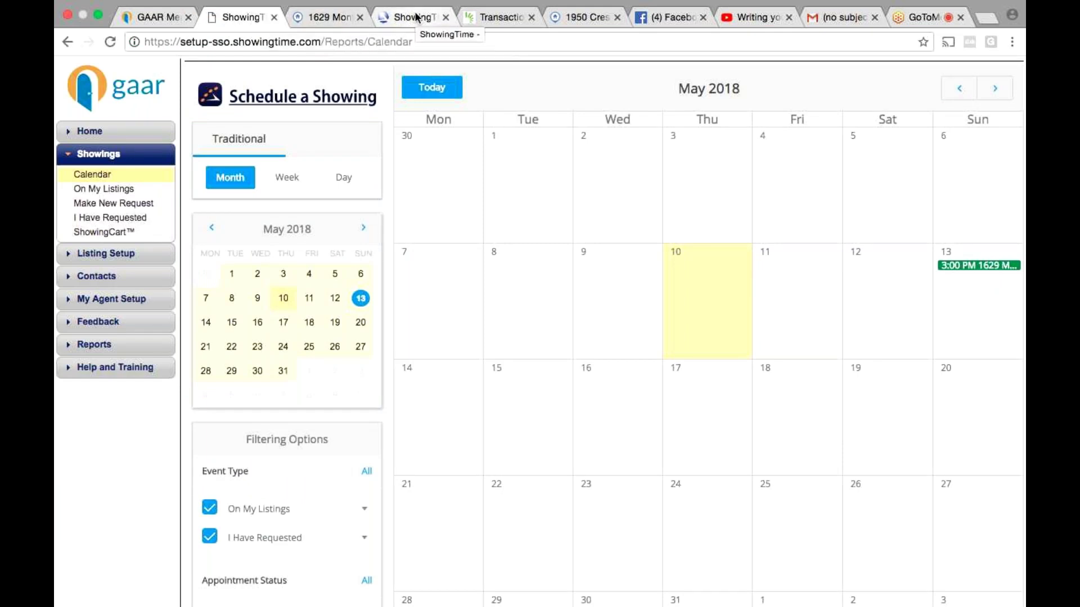
left_click(169, 19)
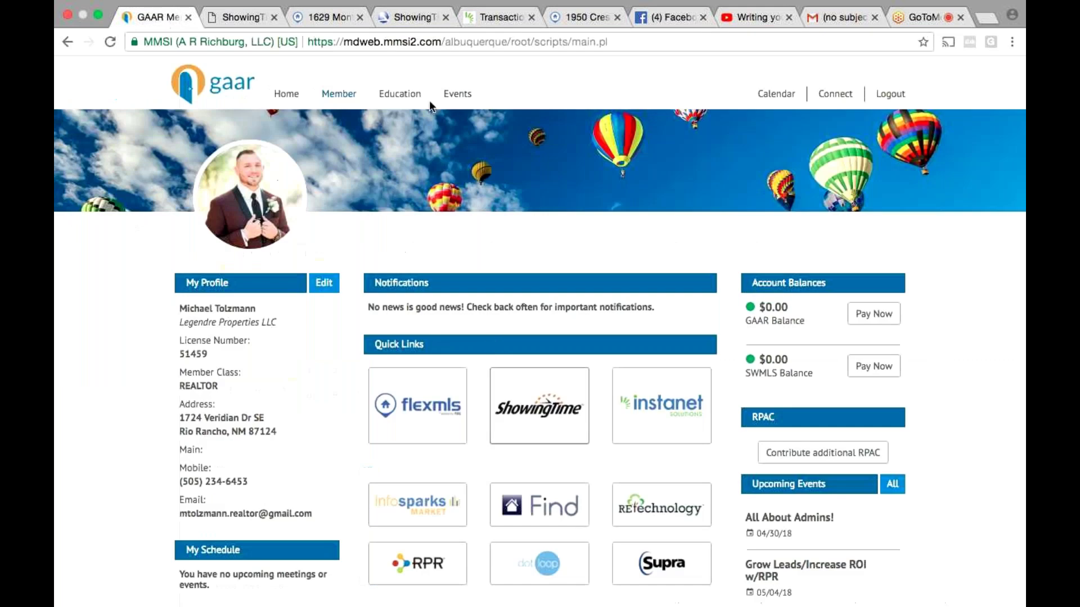
Launch Flexmls from the GAAR portal and mark all three broadcast messages Read Later
left_click(449, 389)
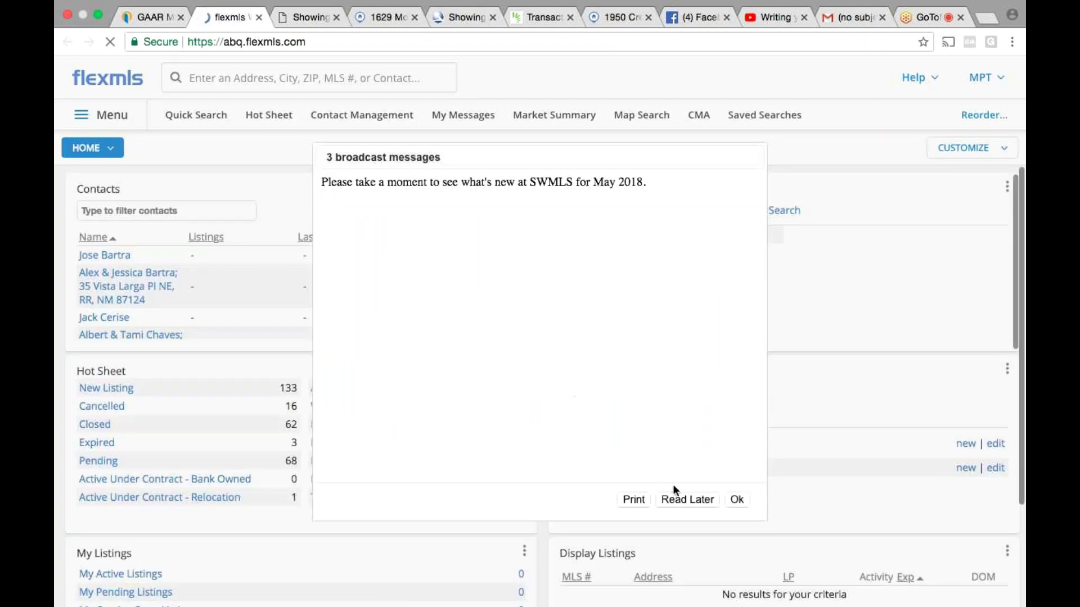
left_click(687, 499)
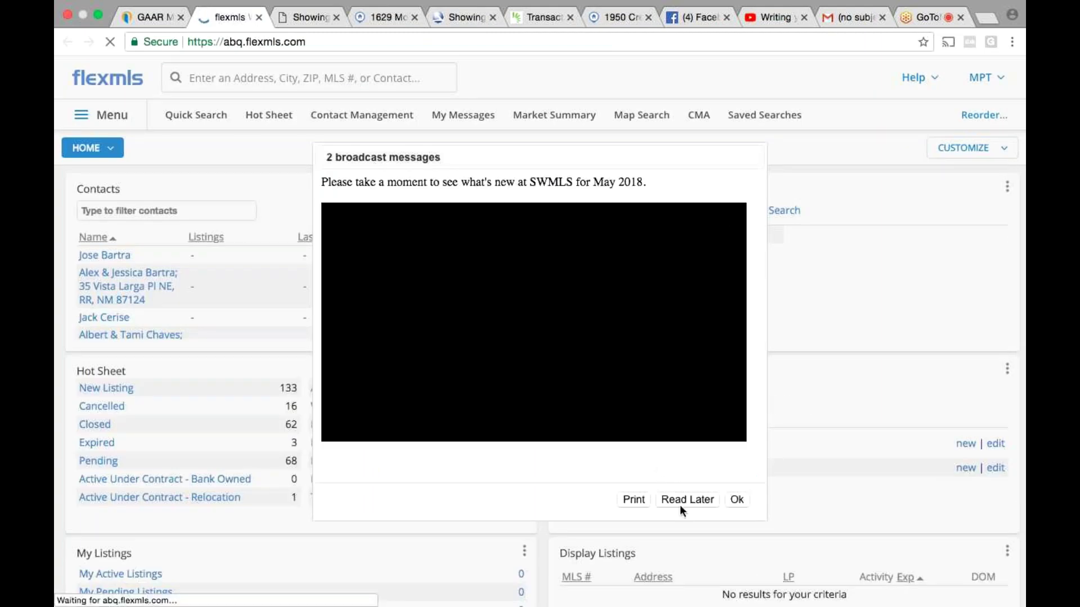
left_click(684, 506)
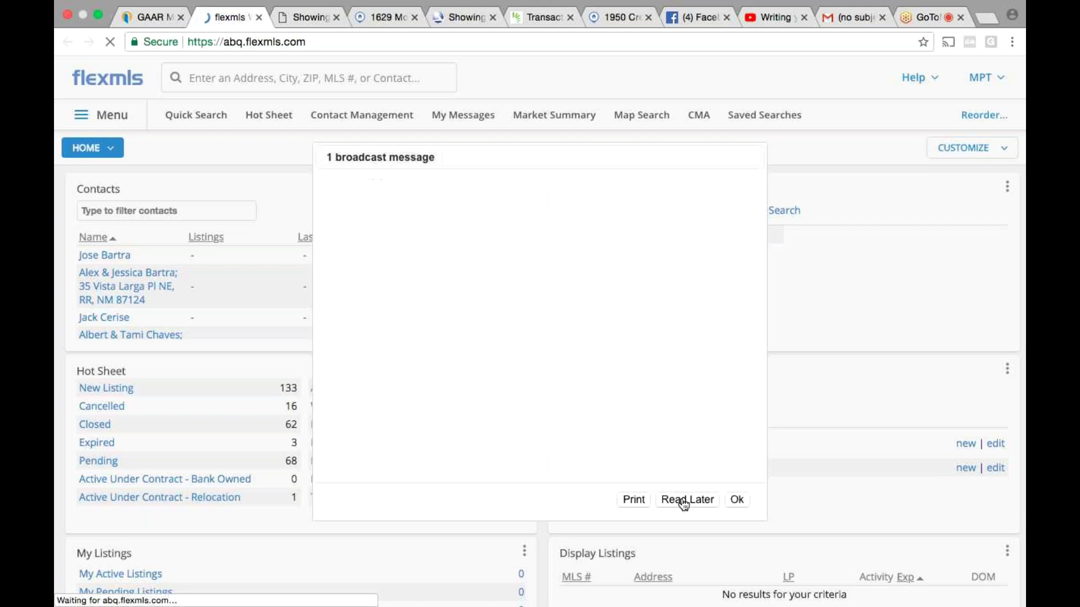
left_click(685, 505)
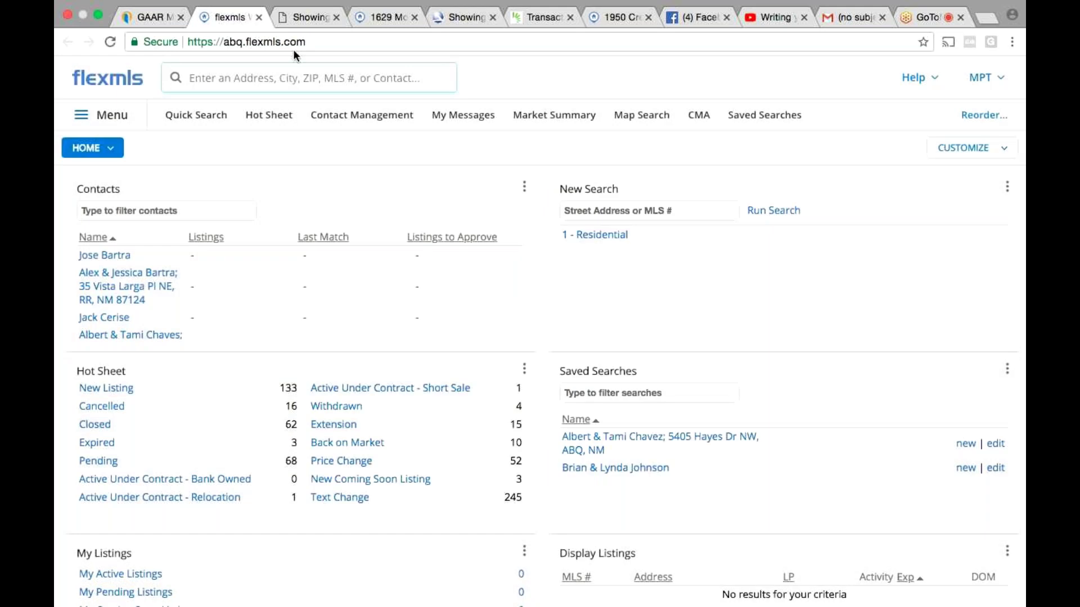
type("980")
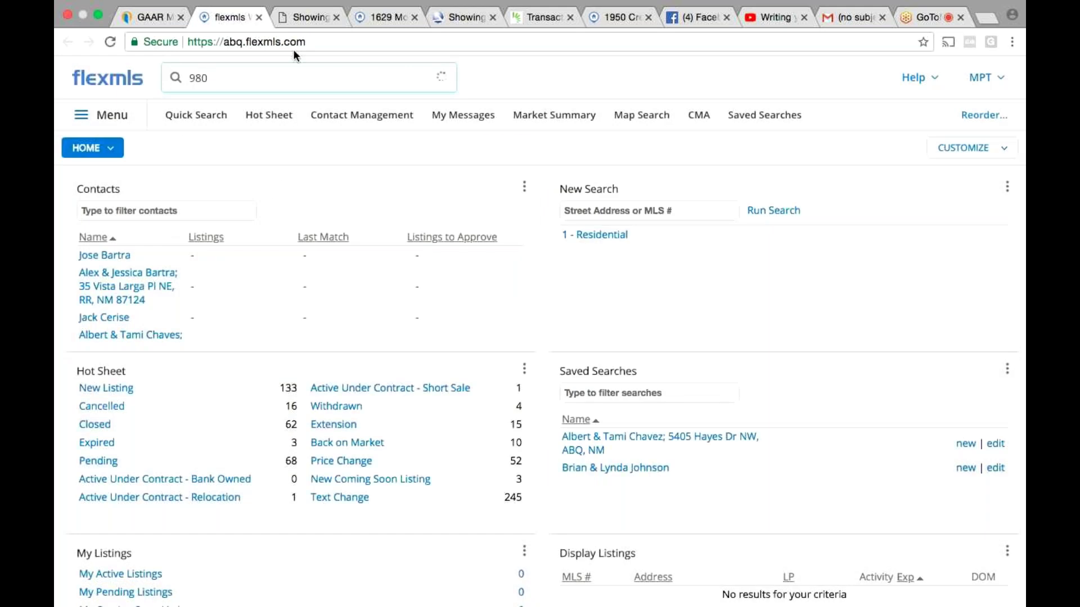
type(" player")
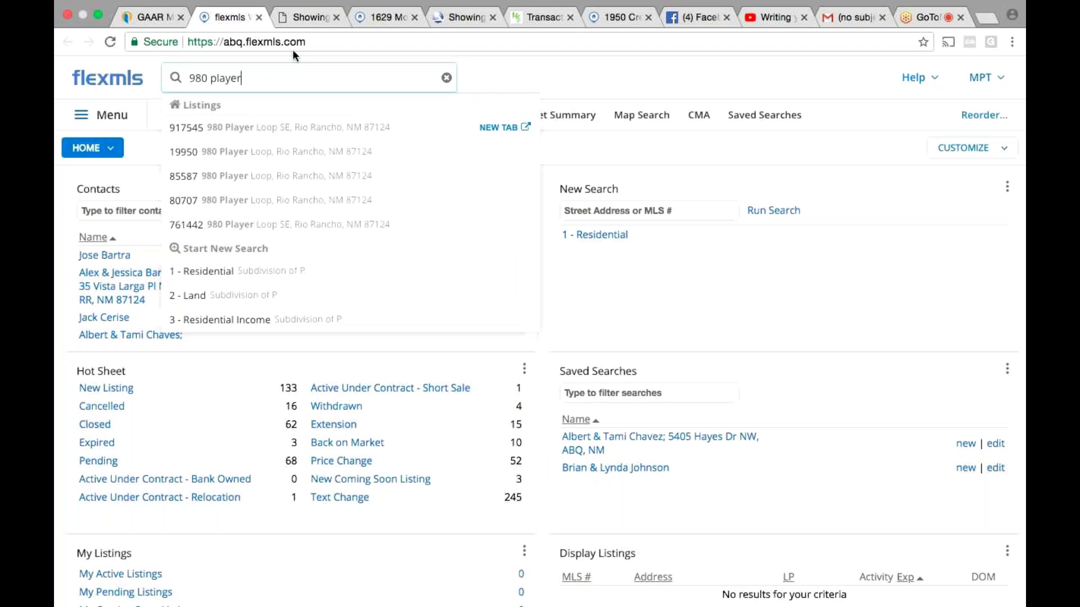
left_click(241, 126)
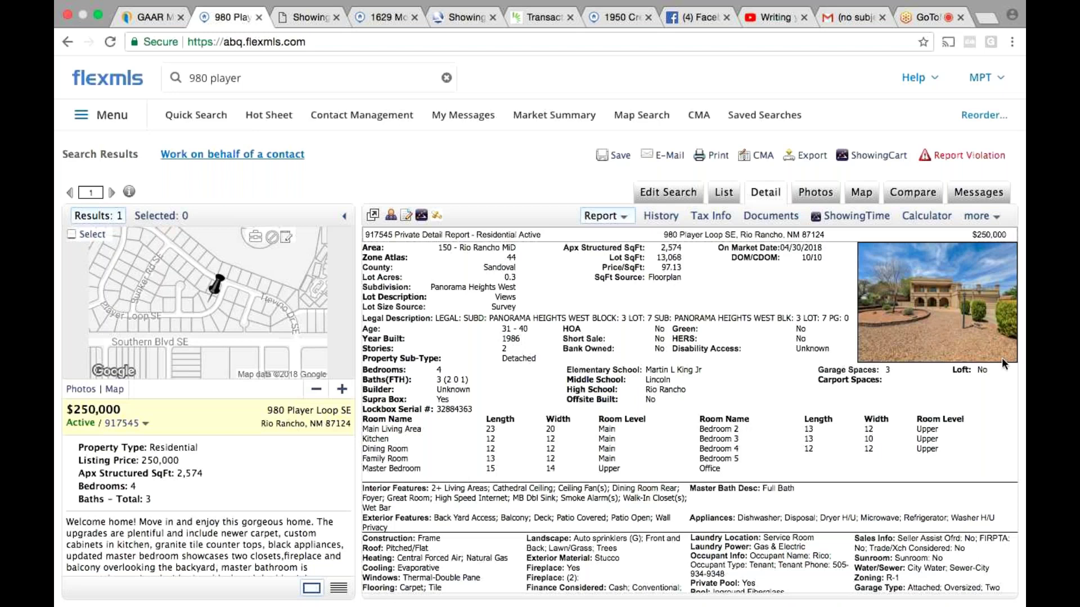
Start a single ShowingTime showing for 980 Player Loop to view its May 10–16 calendar
left_click(872, 218)
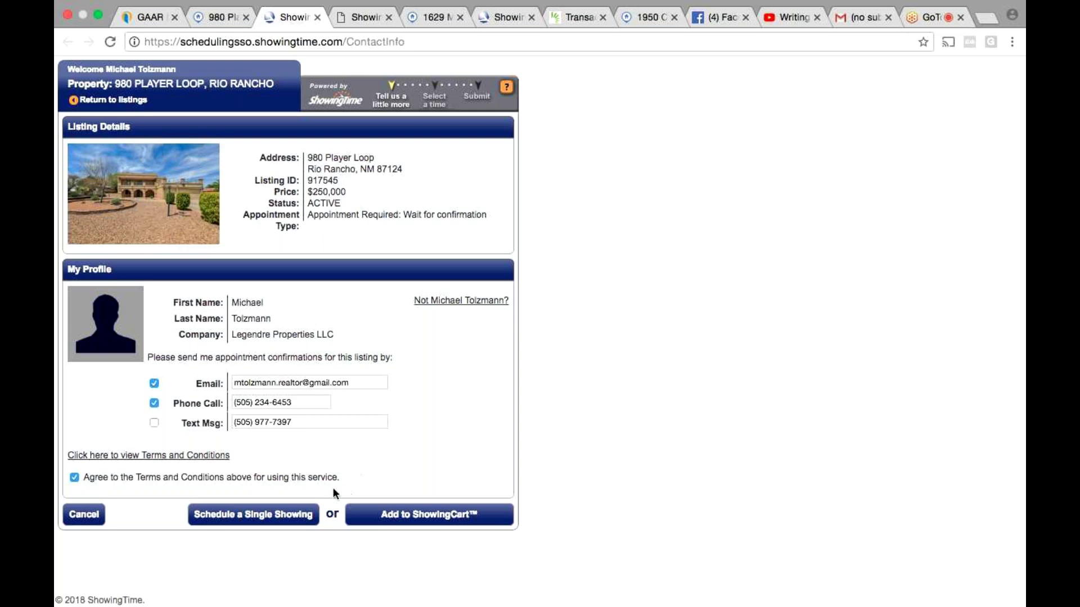
left_click(290, 516)
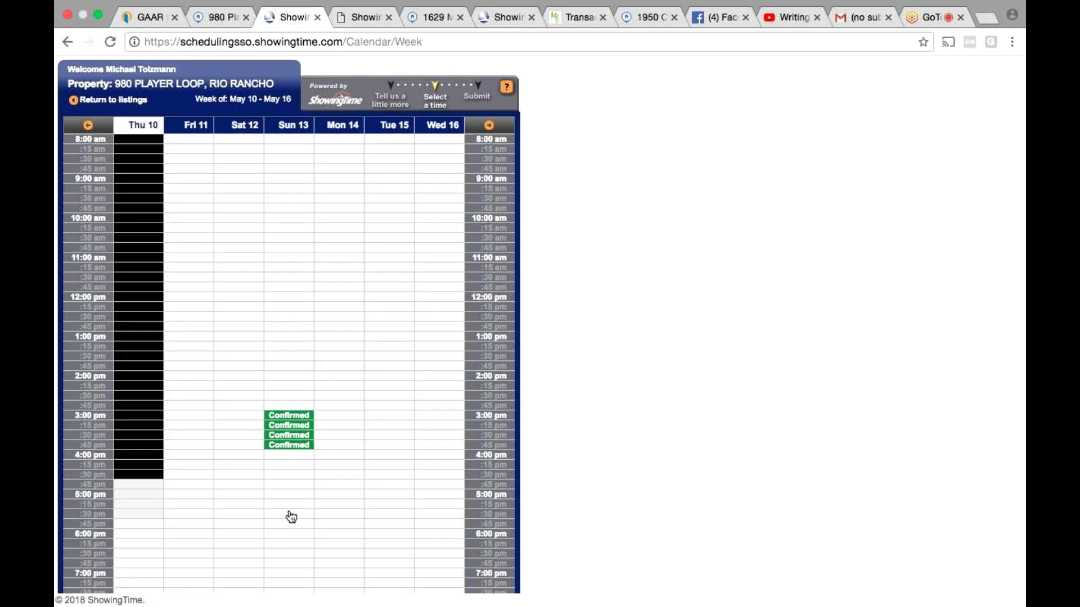
Request the Sunday May 13 3:15 pm showing with latest arrival 4:15 pm, despite the overlap
mouse_move(287, 453)
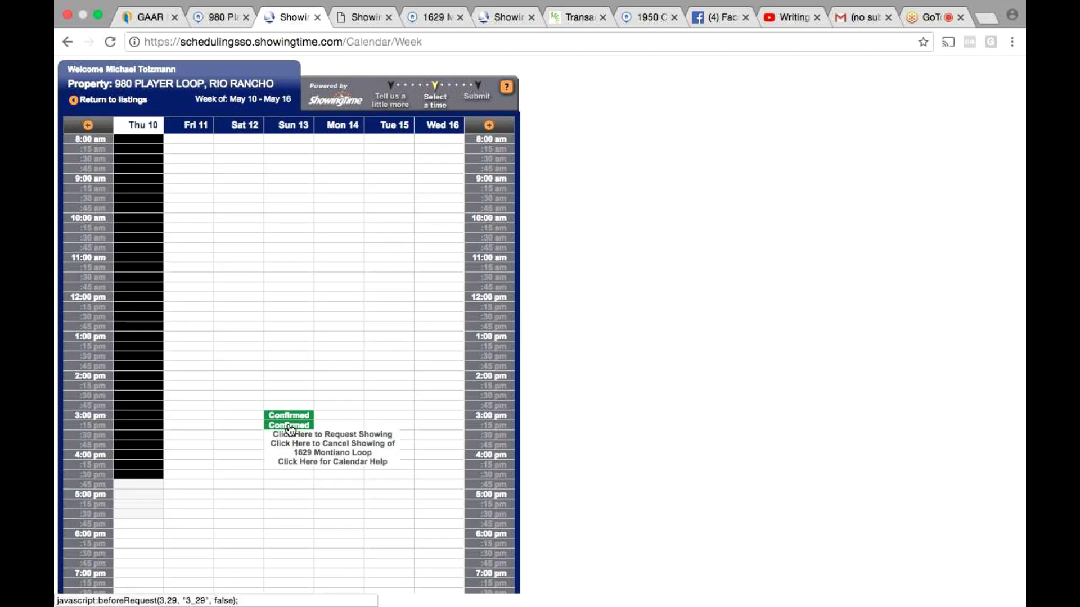
left_click(290, 430)
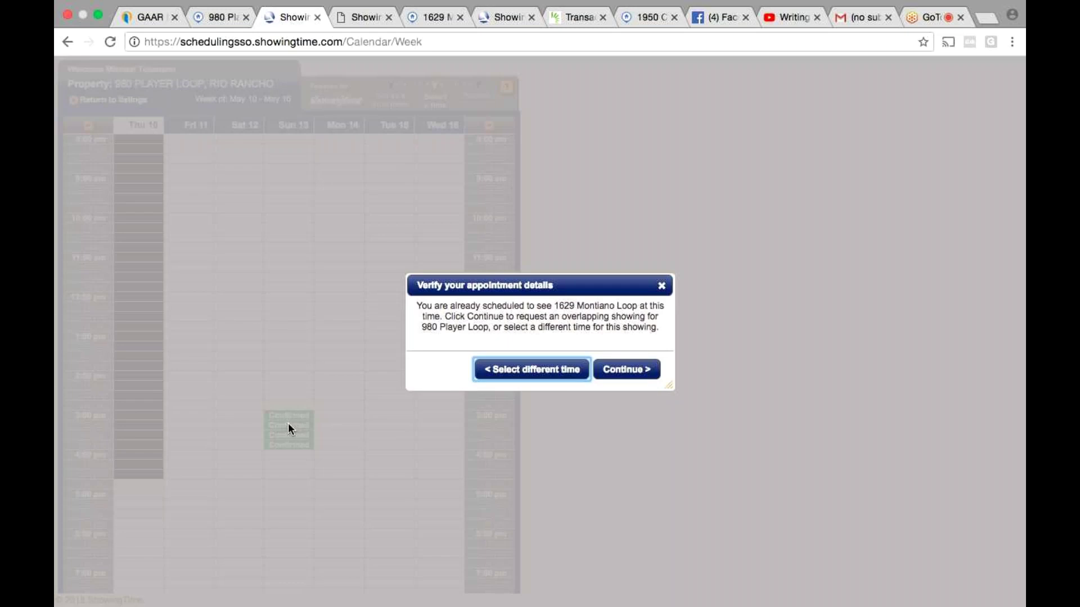
left_click(640, 375)
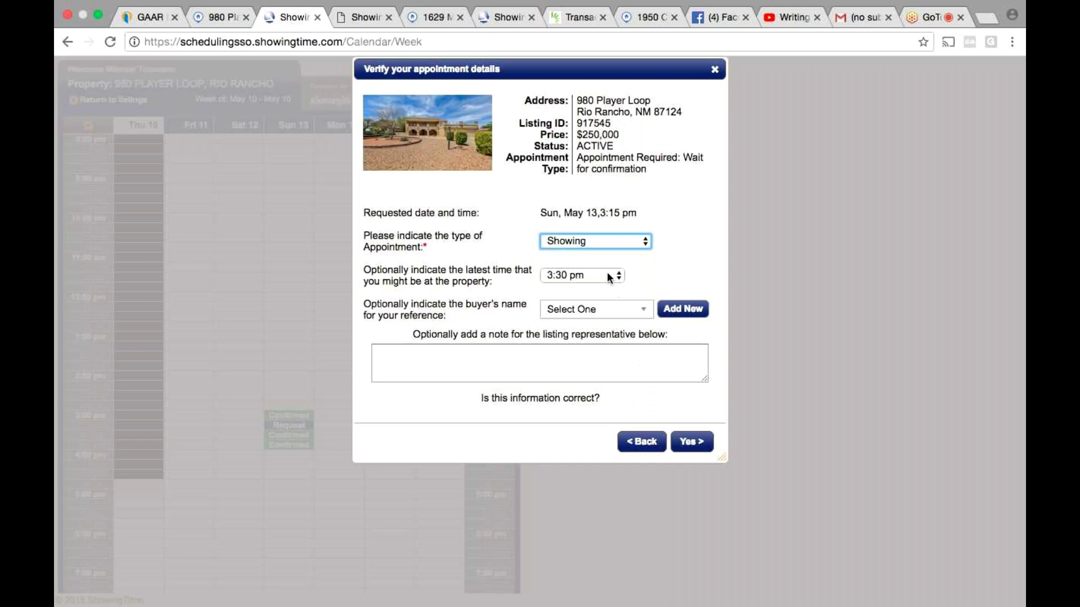
left_click(606, 274)
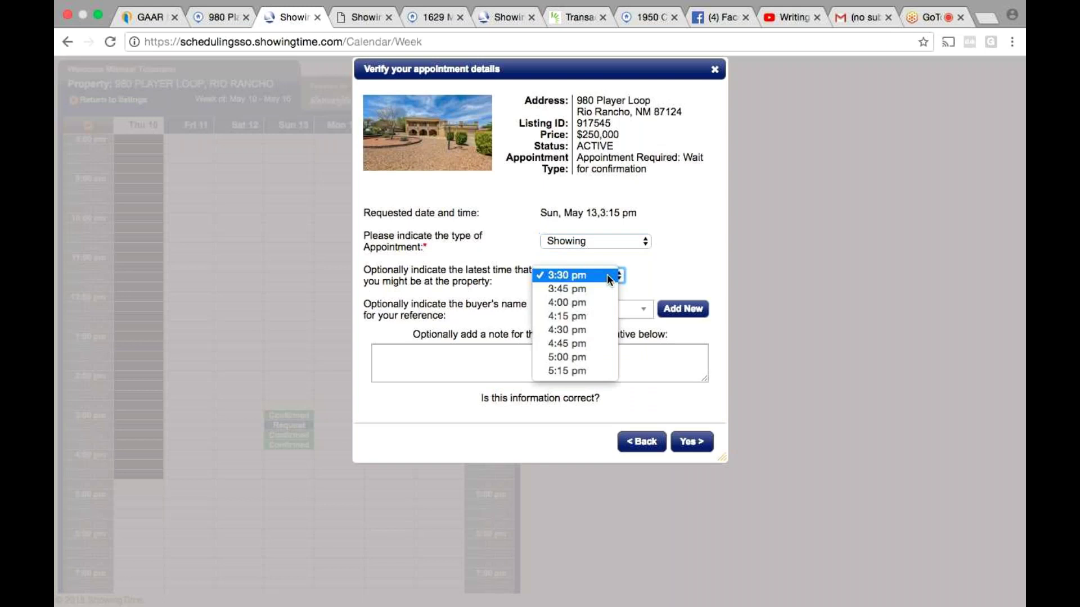
left_click(596, 313)
left_click(630, 399)
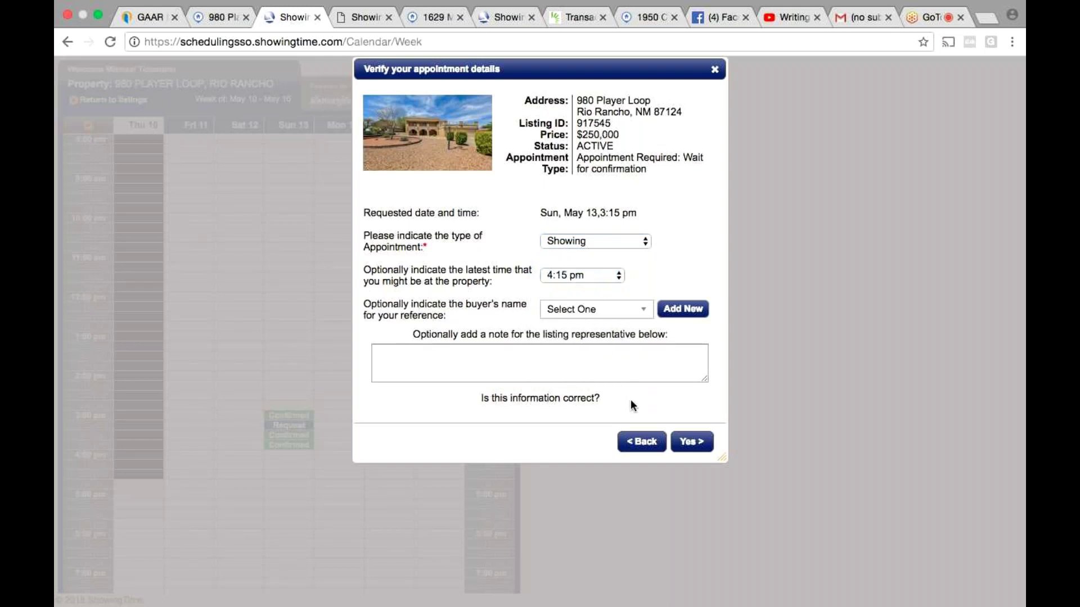
left_click(693, 445)
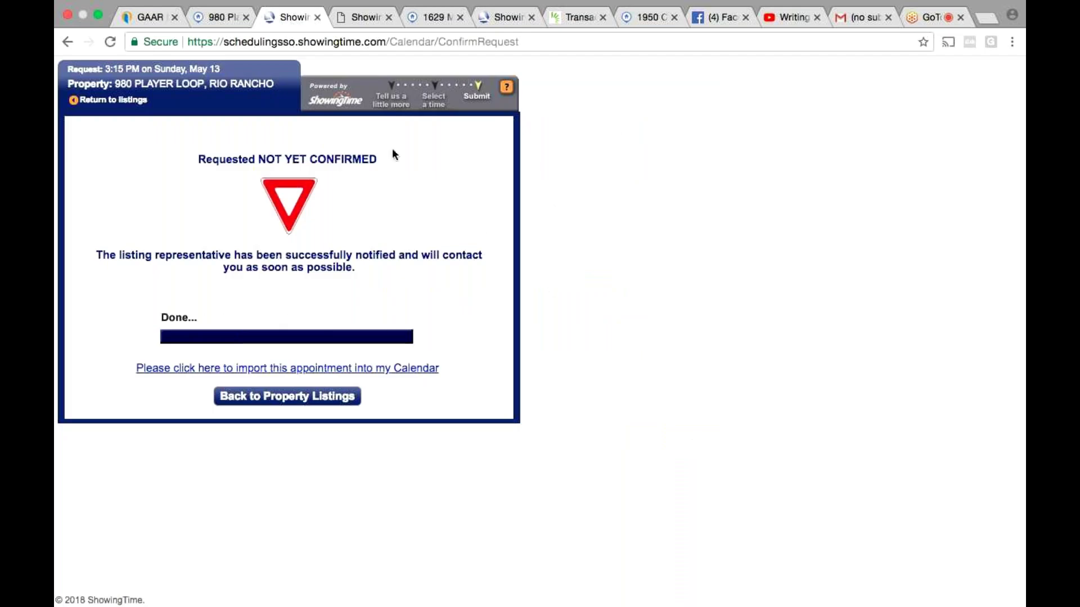
Go back to the 980 Player Loop listing in Flexmls and bring up its print options
left_click(233, 18)
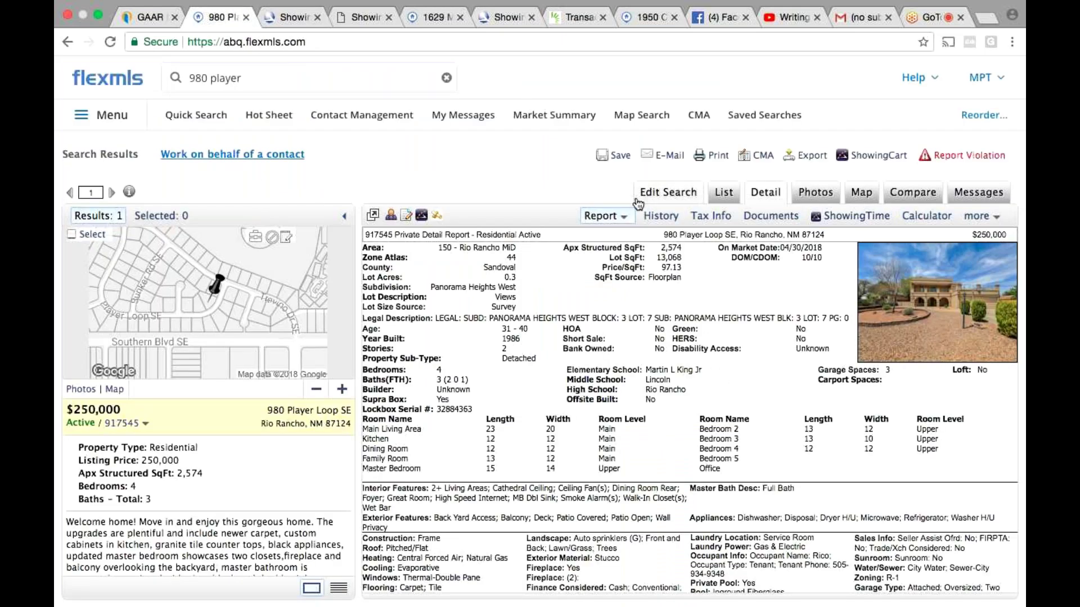
left_click(721, 159)
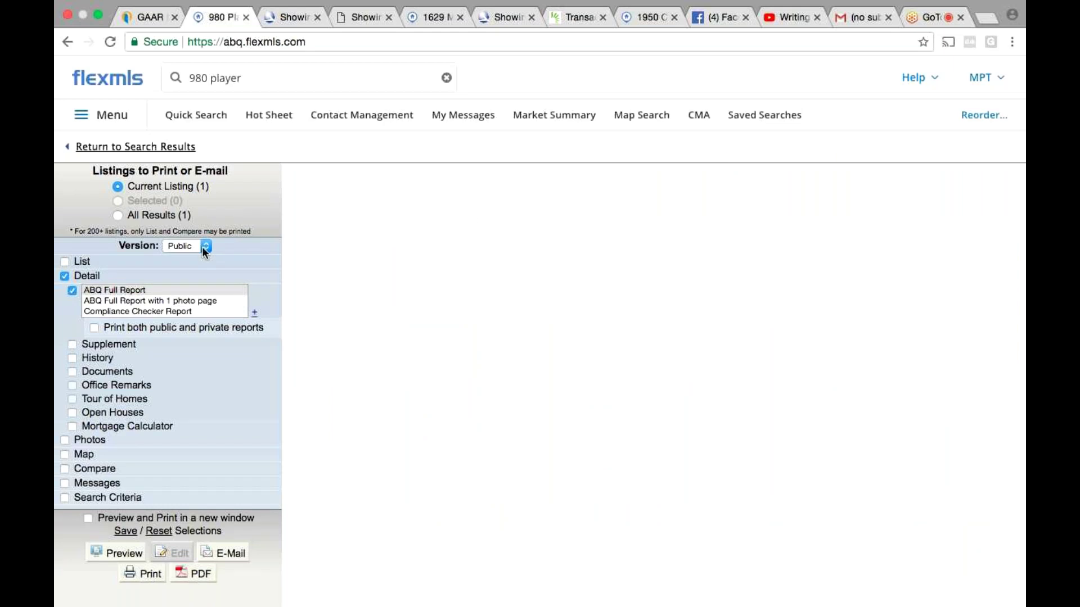
Preview the Public ABQ Full Report and print it as a two-sided single sheet
left_click(117, 554)
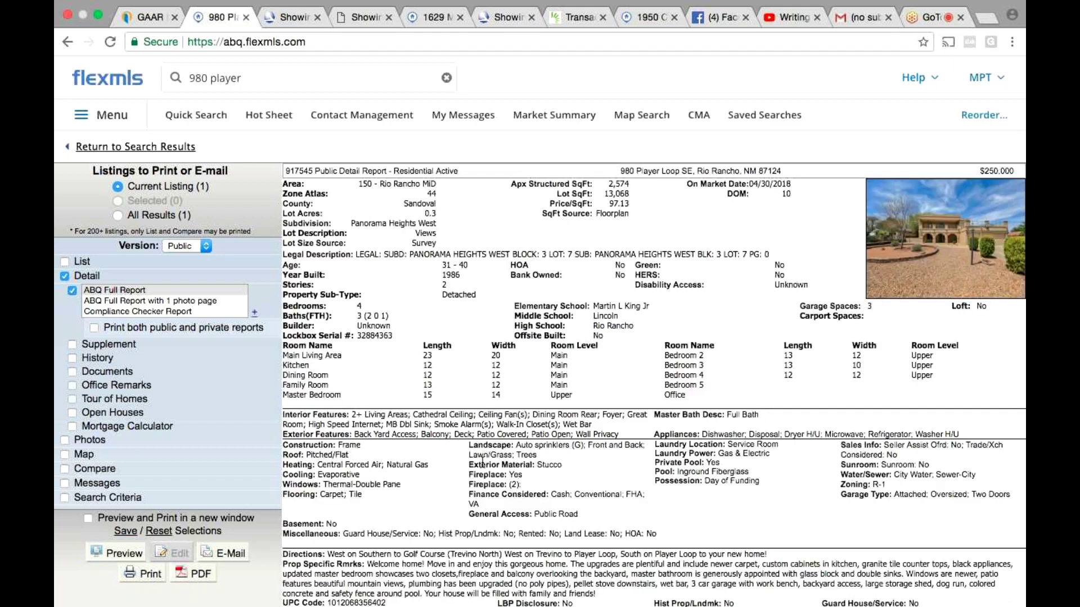
scroll(484, 462, "down", 4)
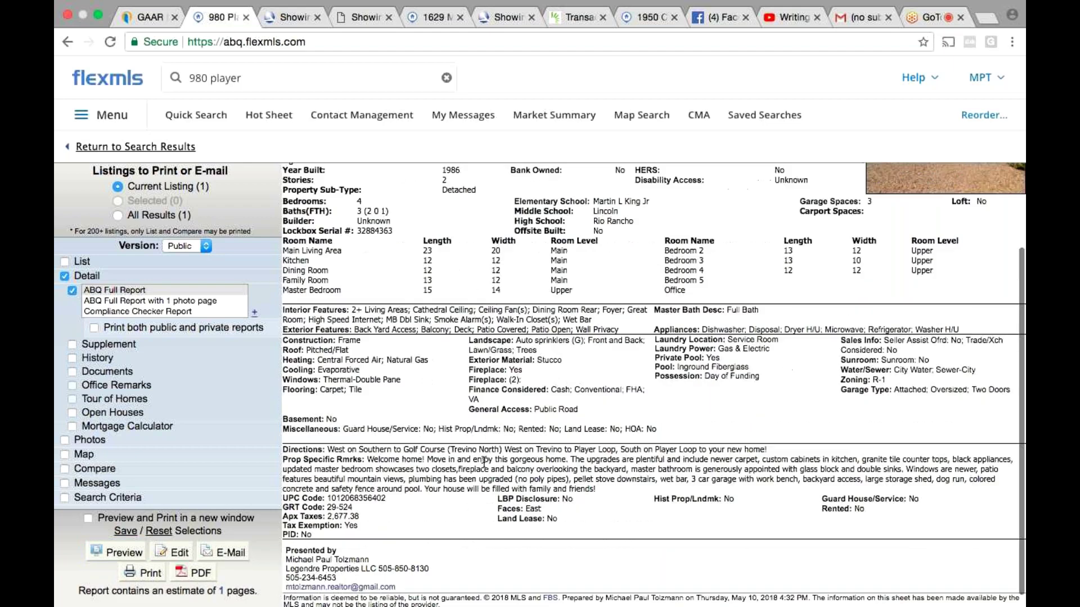
left_click(151, 573)
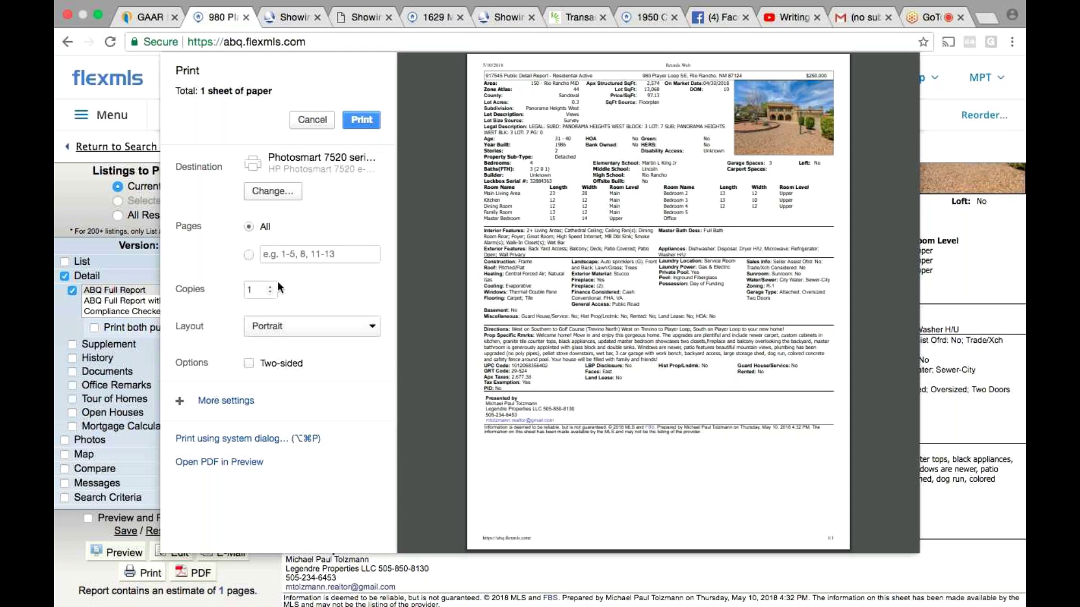
left_click(249, 363)
Switch the ABQ Full Report to the Private version and refresh the preview
left_click(363, 120)
left_click(207, 247)
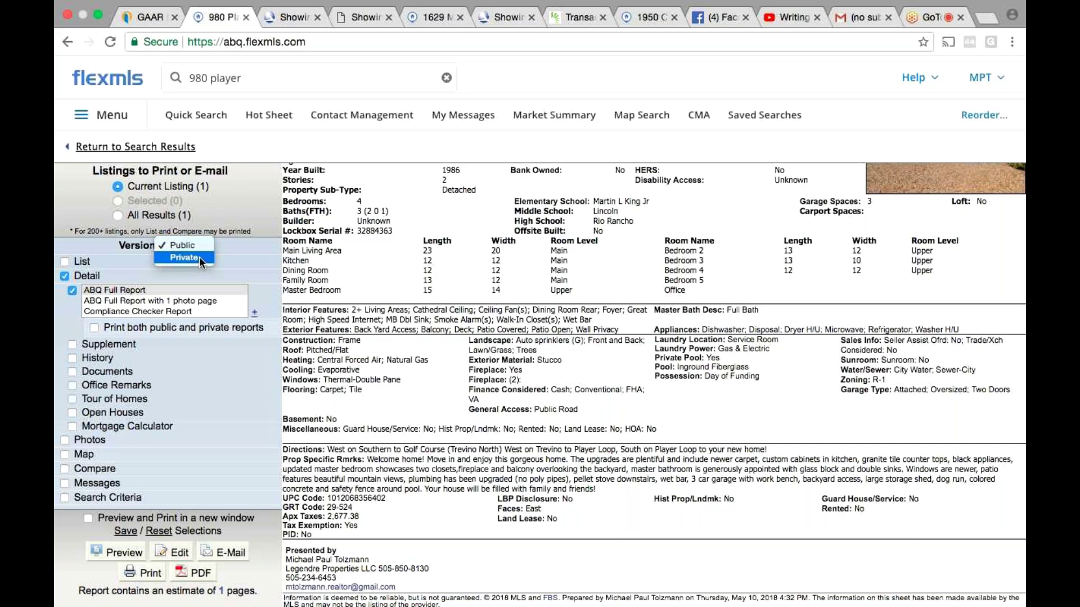
left_click(199, 256)
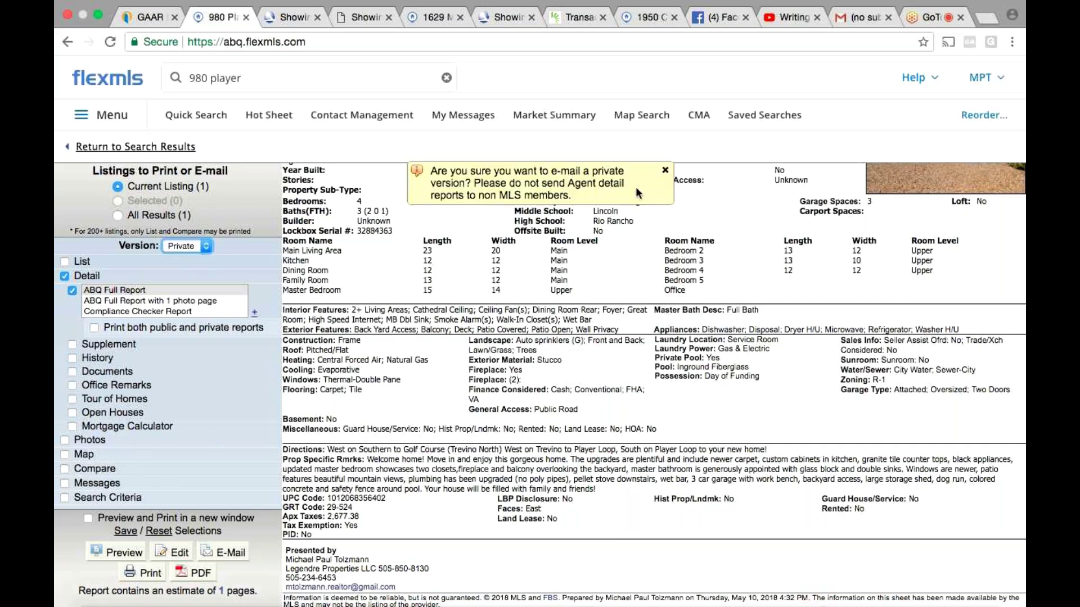
left_click(664, 169)
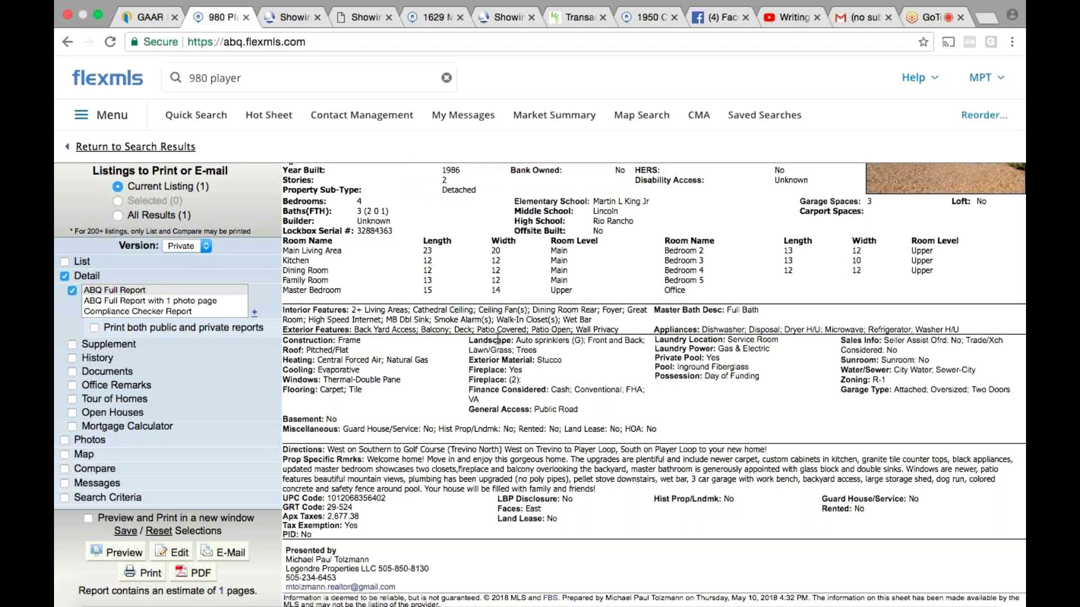
scroll(409, 363, "up", 3)
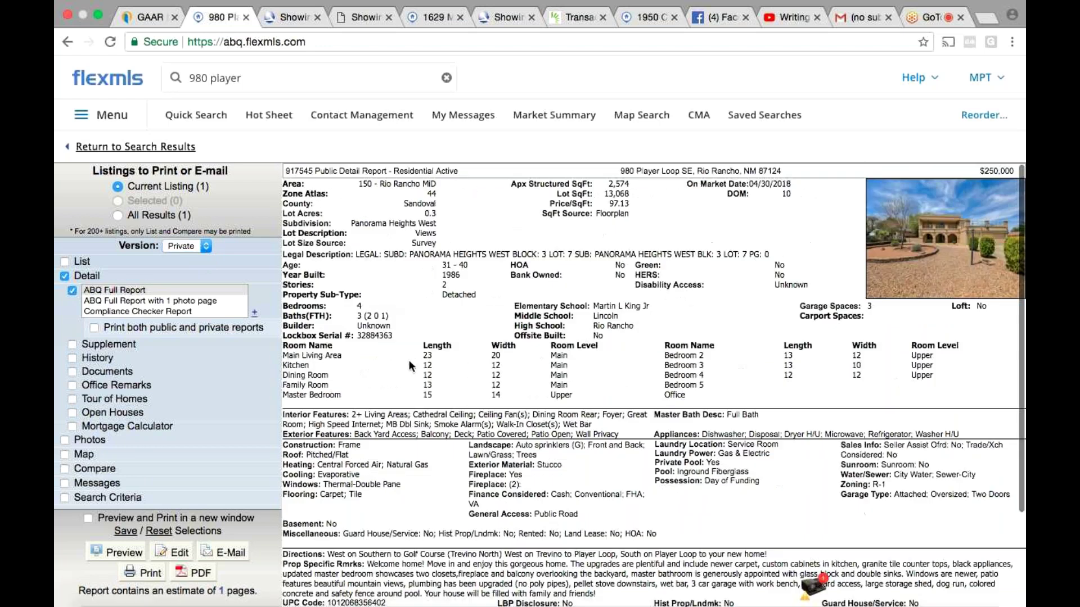
scroll(409, 363, "down", 2)
left_click(124, 553)
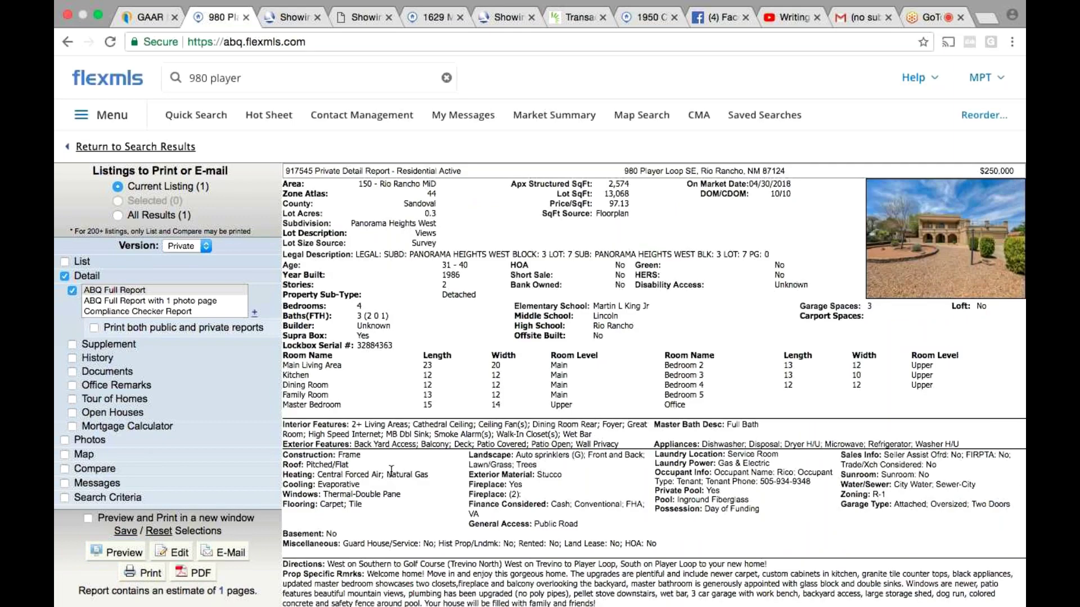
scroll(391, 470, "down", 5)
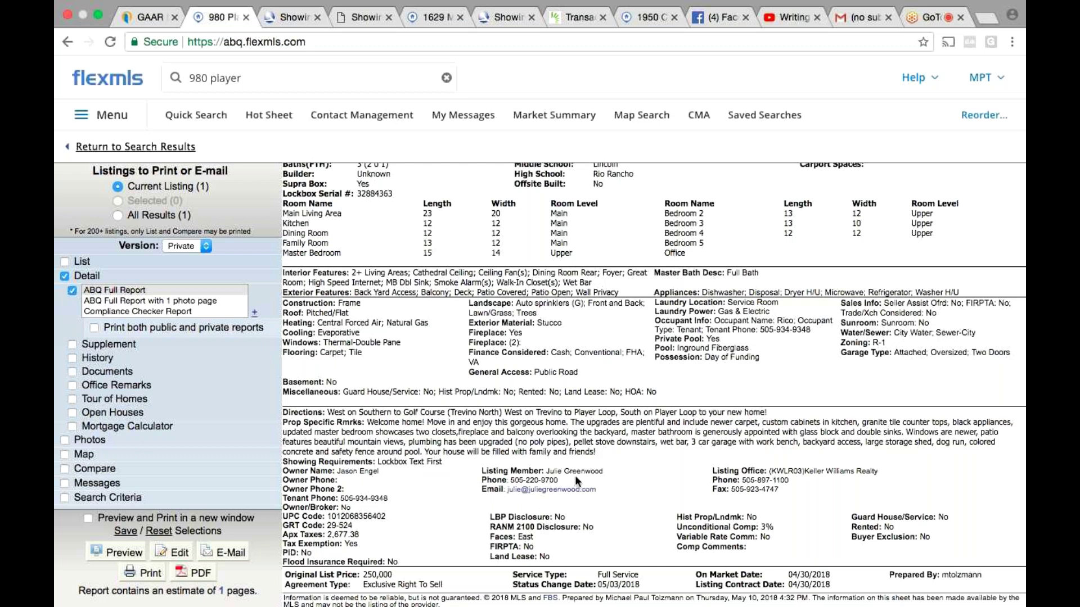
Send the 980 Player Loop report to Preview as a PDF via More settings
left_click(144, 580)
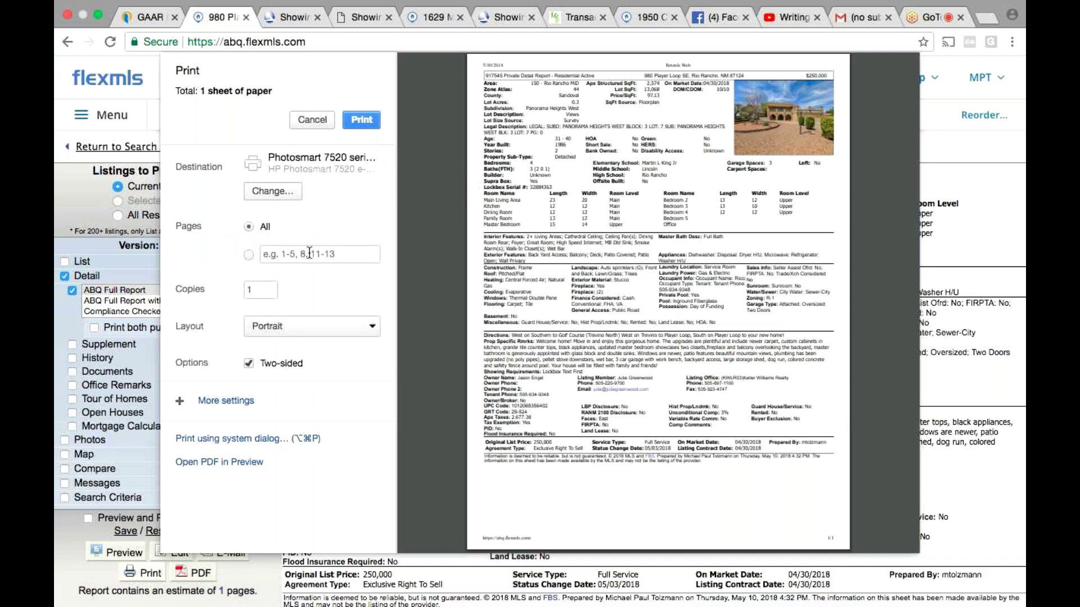
left_click(214, 401)
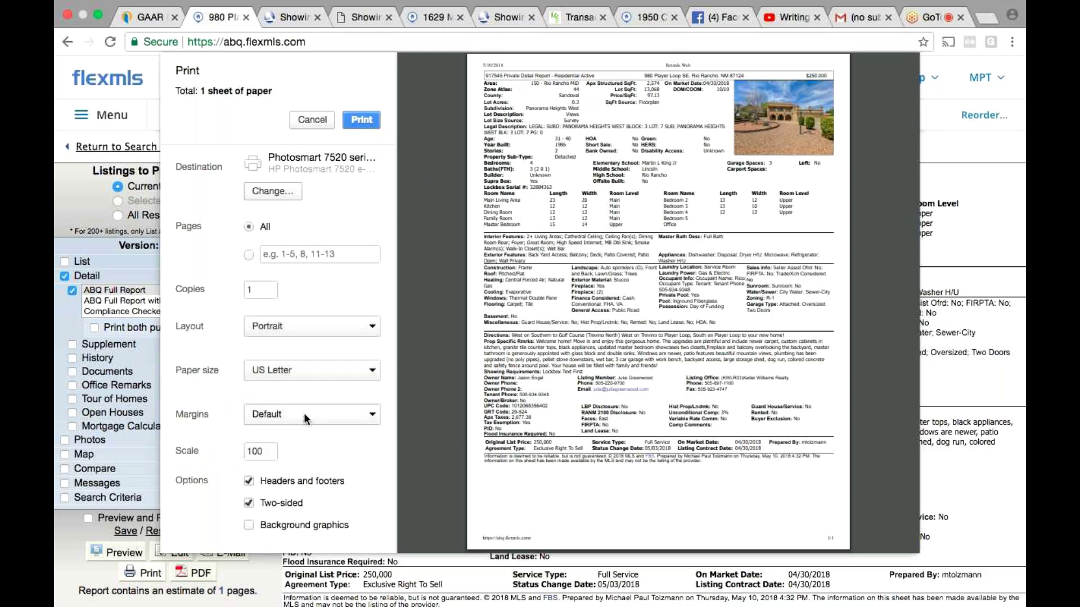
scroll(304, 412, "down", 4)
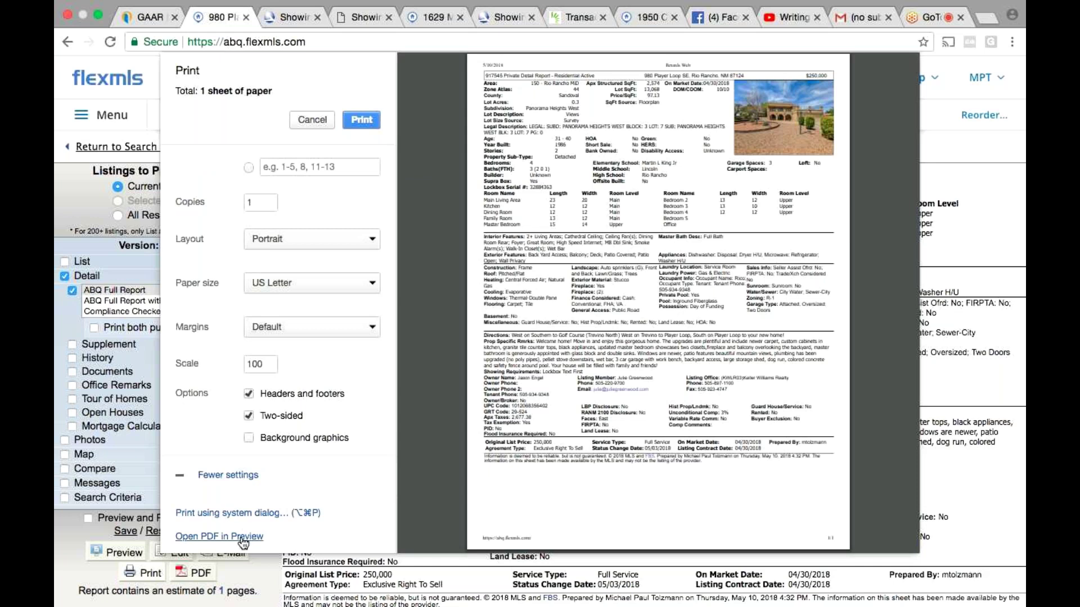
left_click(243, 537)
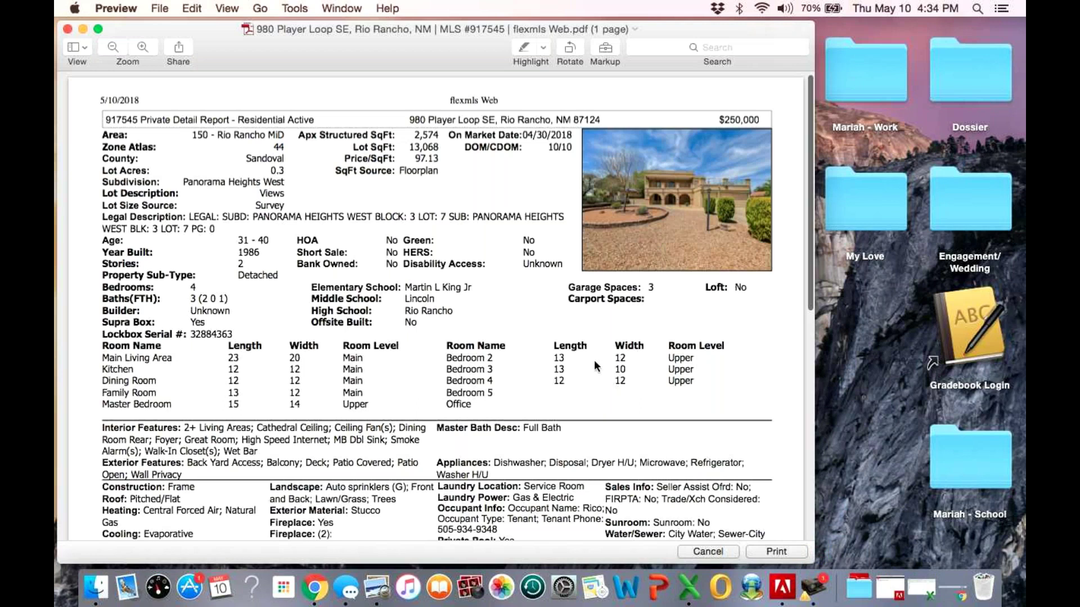
Bring up Preview's print settings for the report PDF using File > Print
left_click(161, 11)
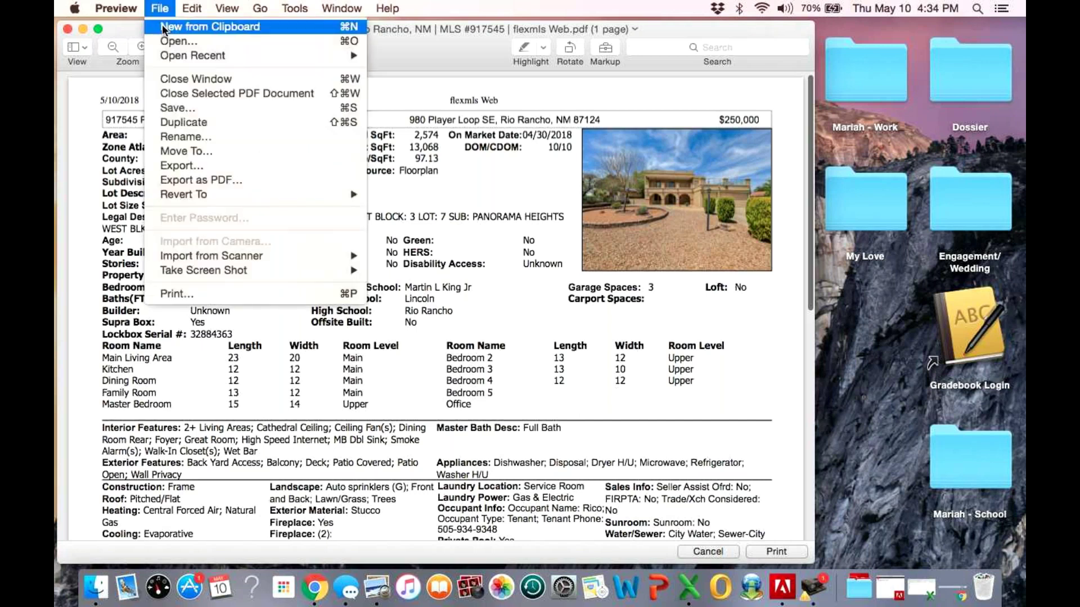
mouse_move(201, 271)
left_click(201, 290)
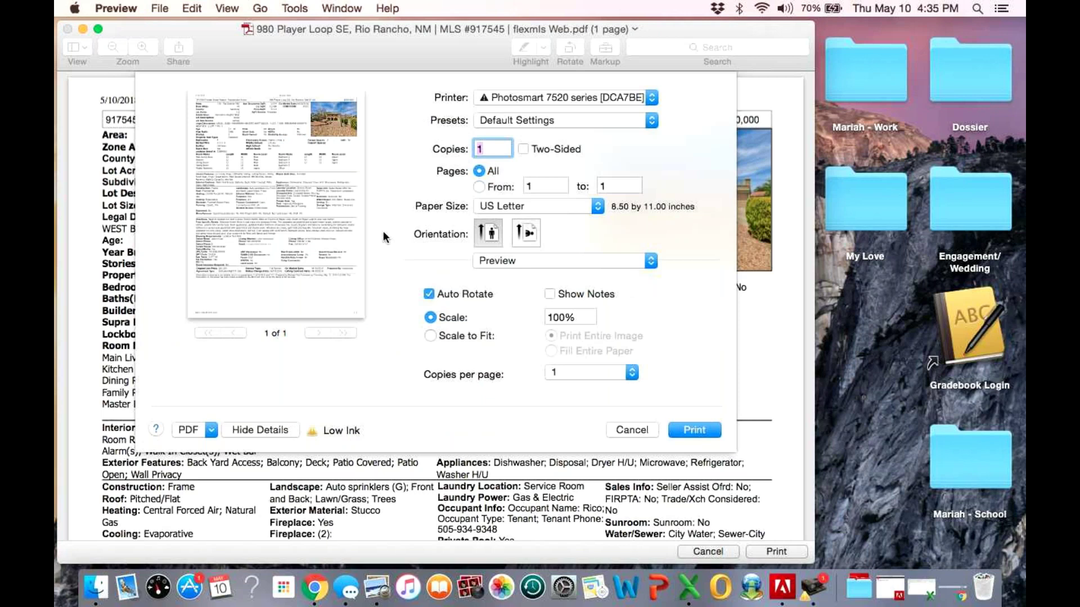
Enable two-sided printing, accept the scaling alert, and reopen the report as a PDF in Preview
left_click(524, 149)
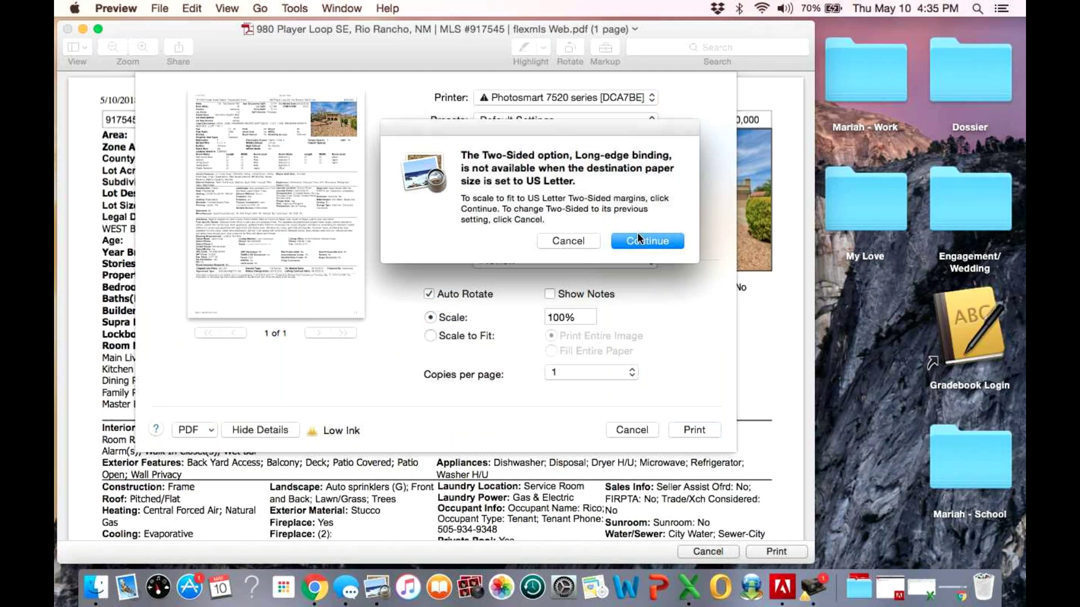
left_click(640, 240)
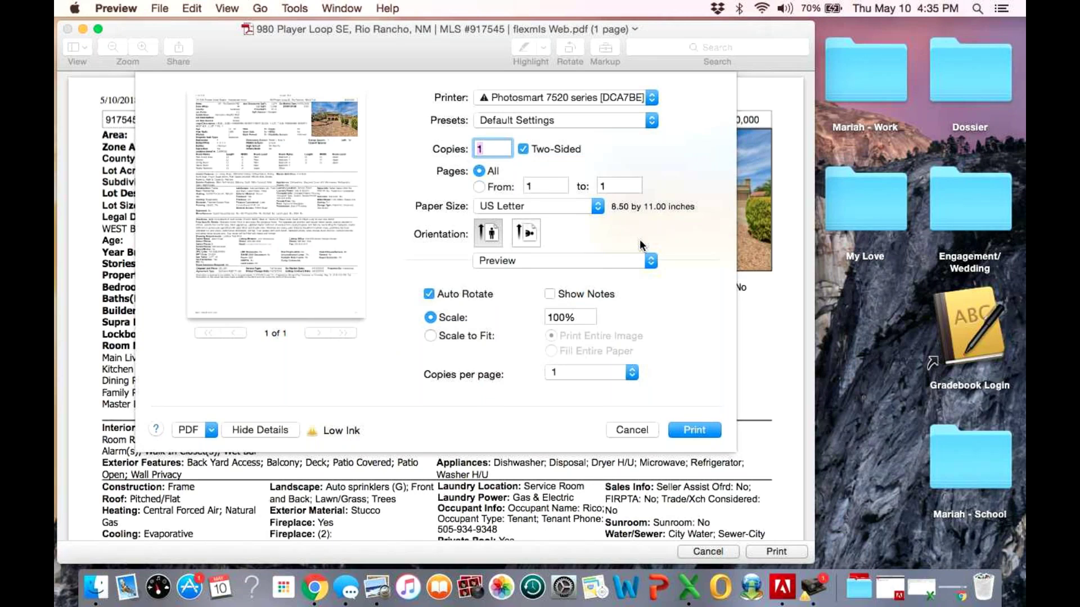
left_click(211, 431)
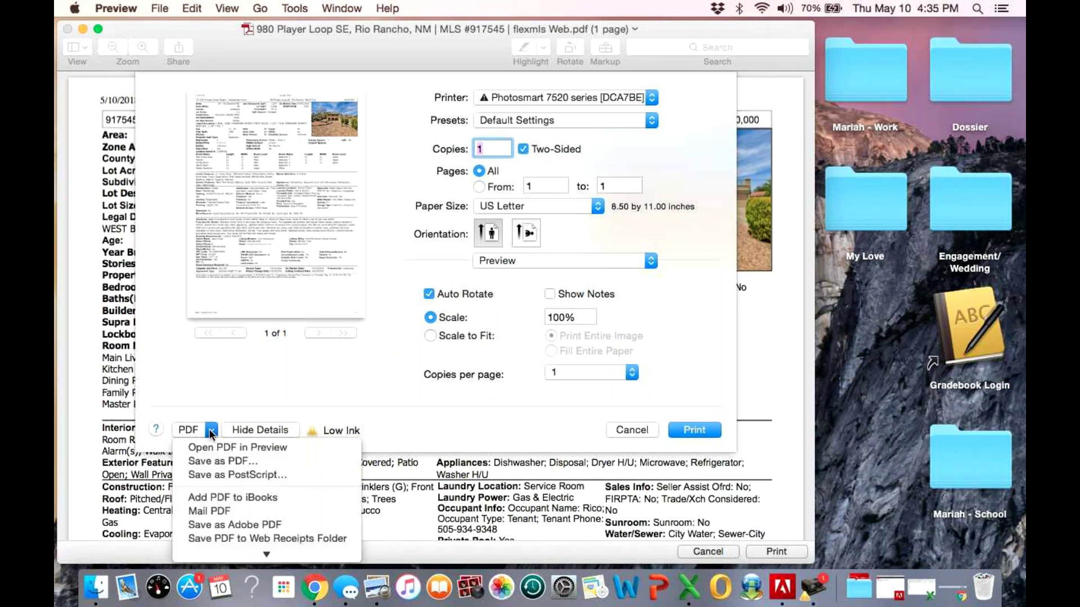
left_click(215, 445)
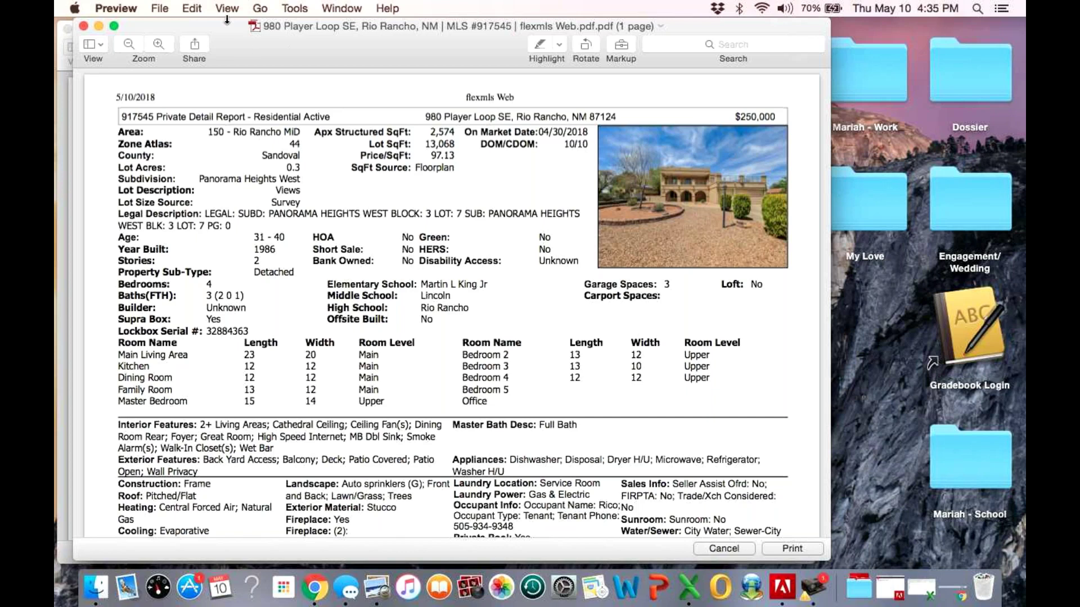
left_click(159, 9)
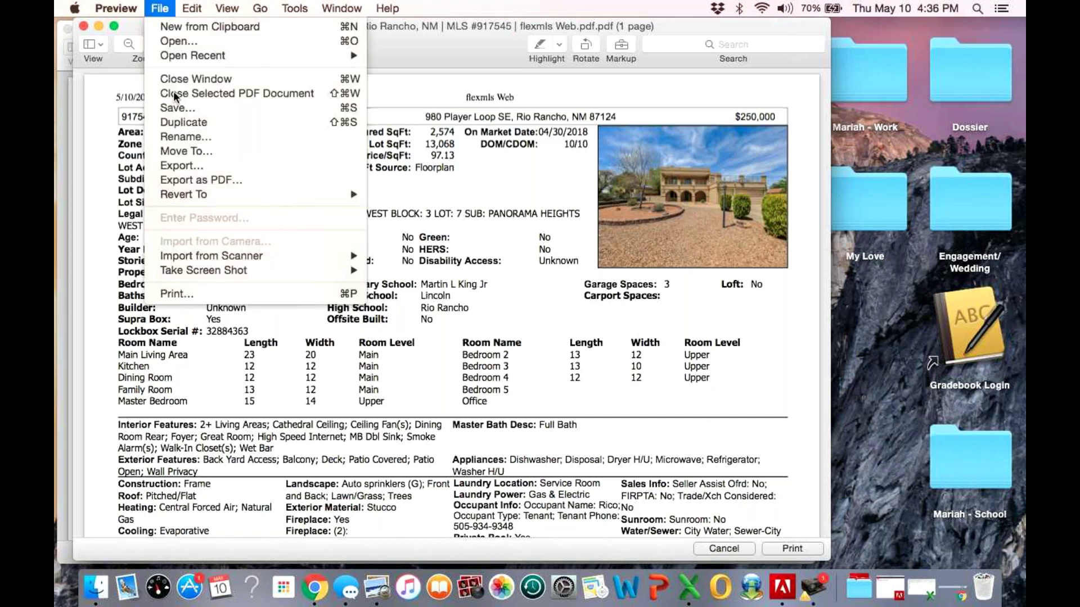
left_click(226, 292)
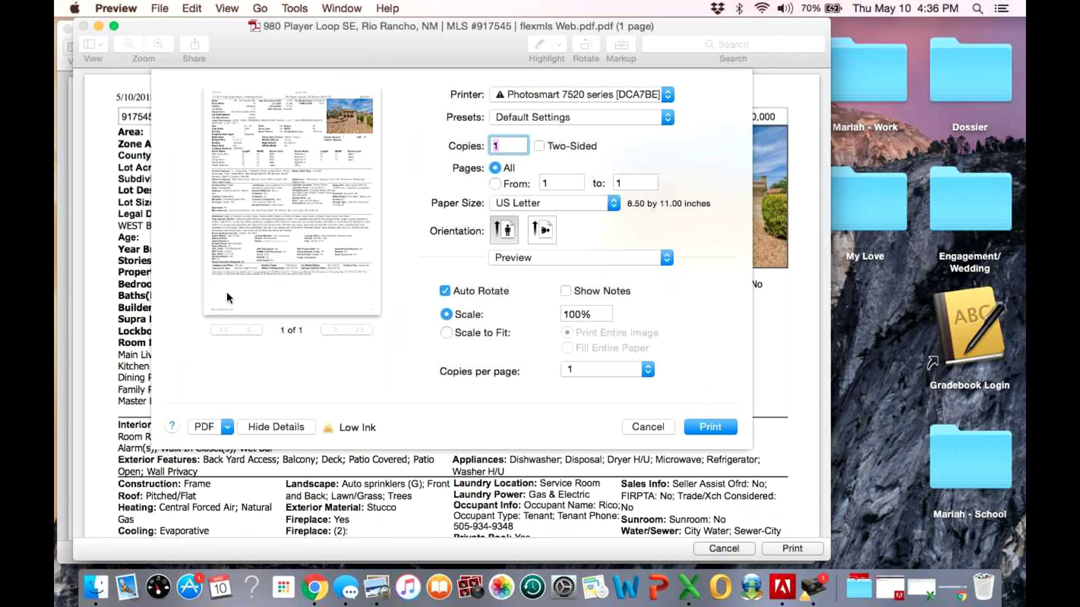
left_click(542, 147)
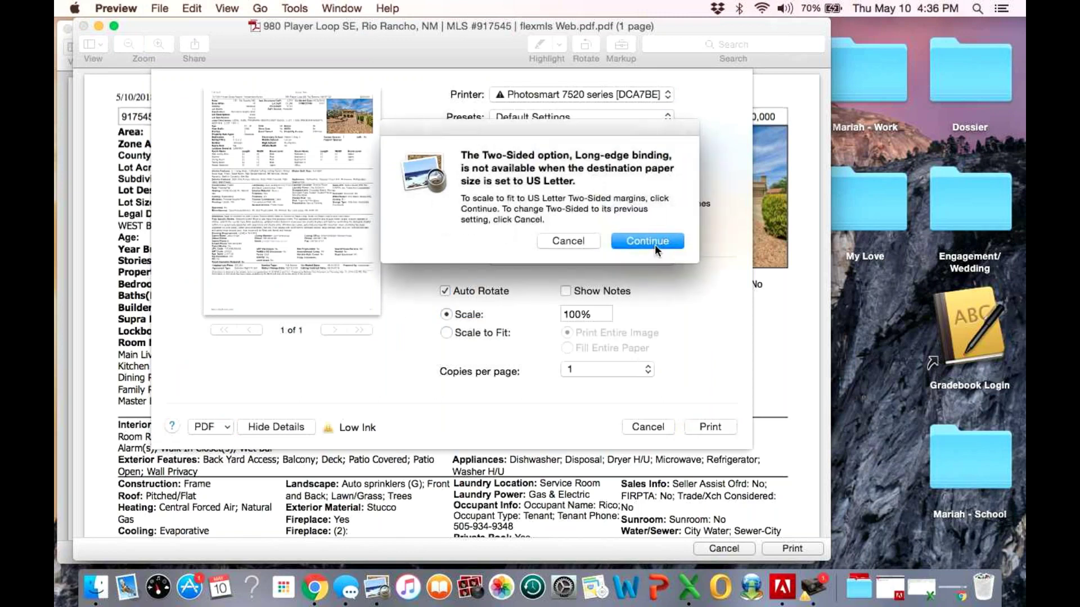
left_click(653, 240)
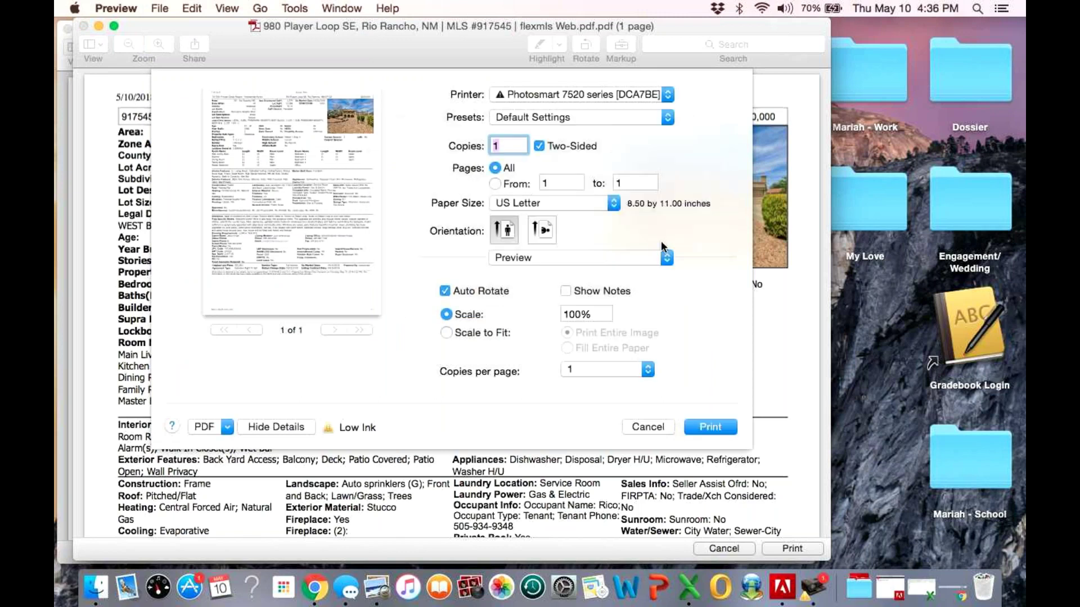
left_click(666, 259)
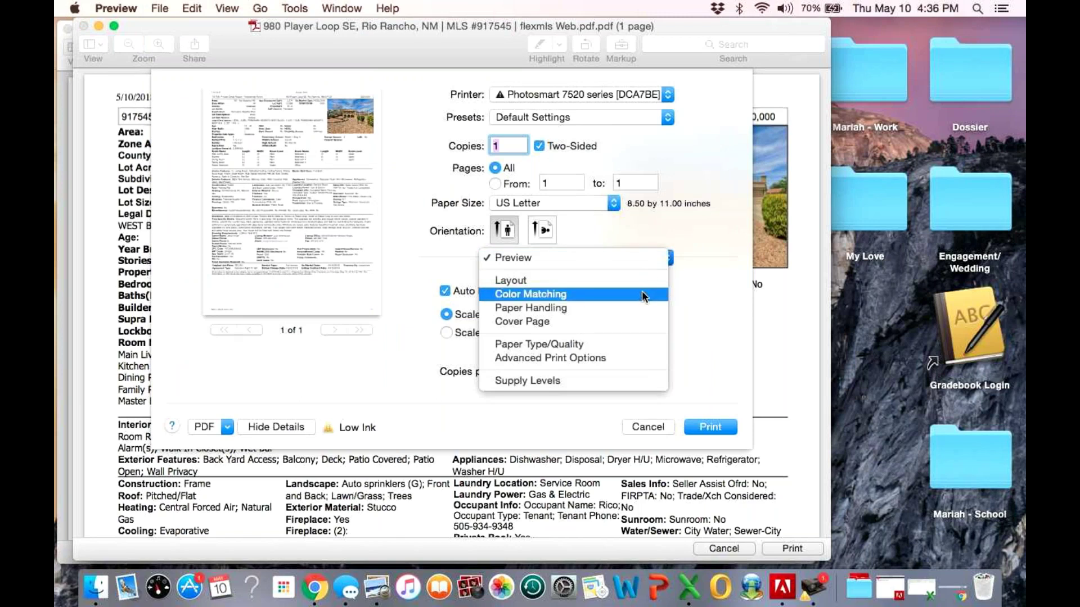
left_click(753, 270)
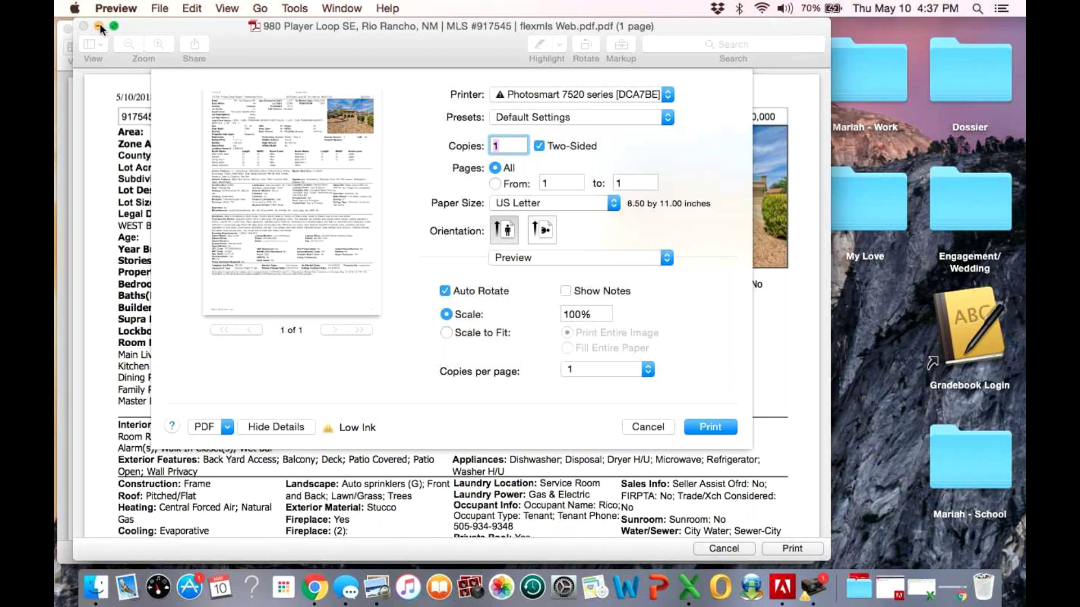
key("Escape")
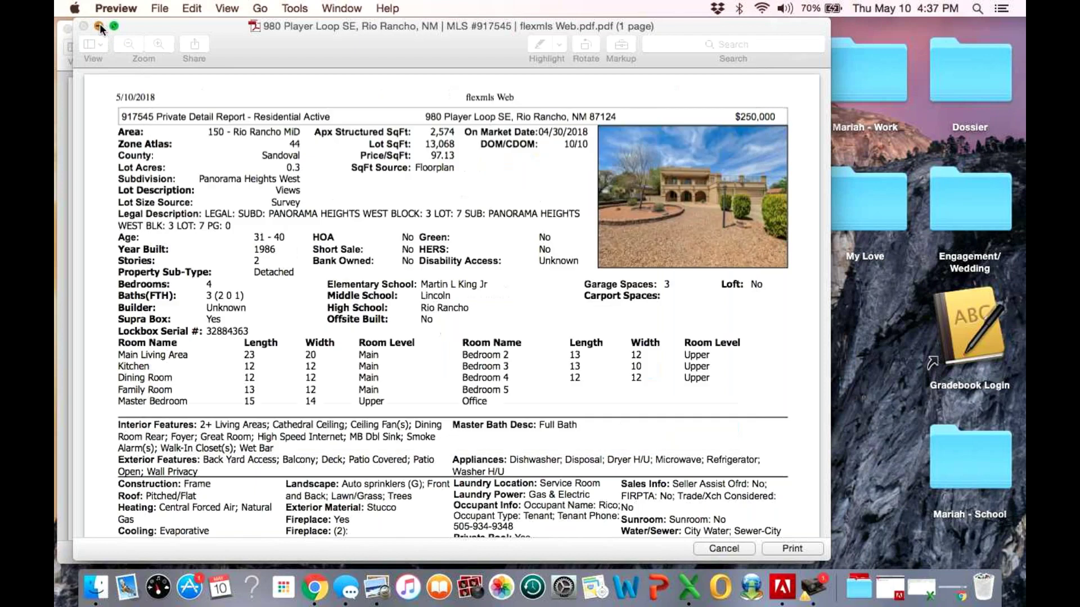
Print the report, close the Preview windows, and return to the Flexmls listing in Chrome
left_click(99, 25)
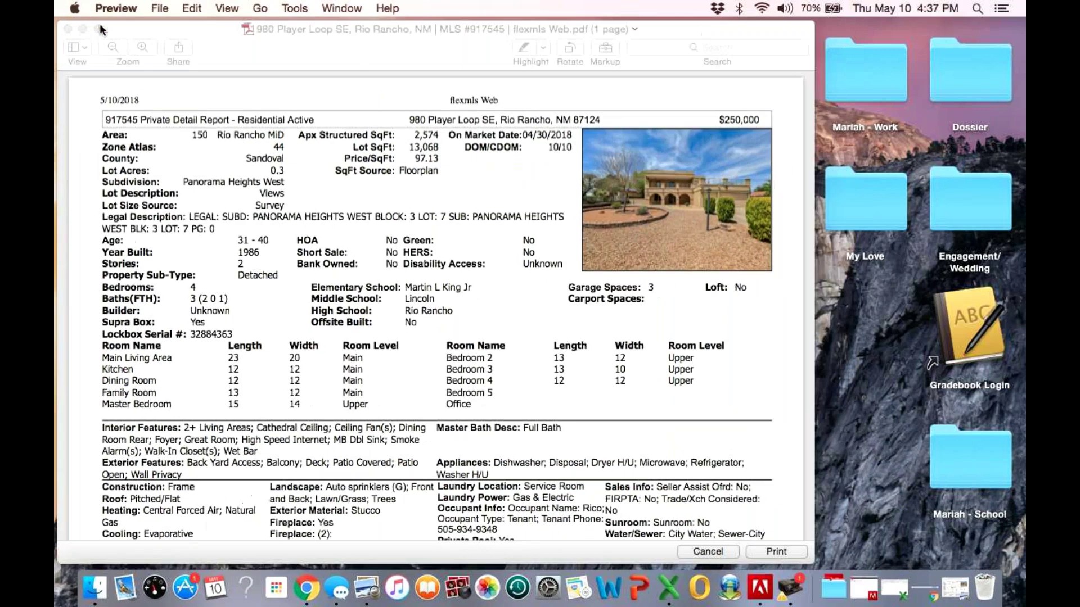
left_click(68, 28)
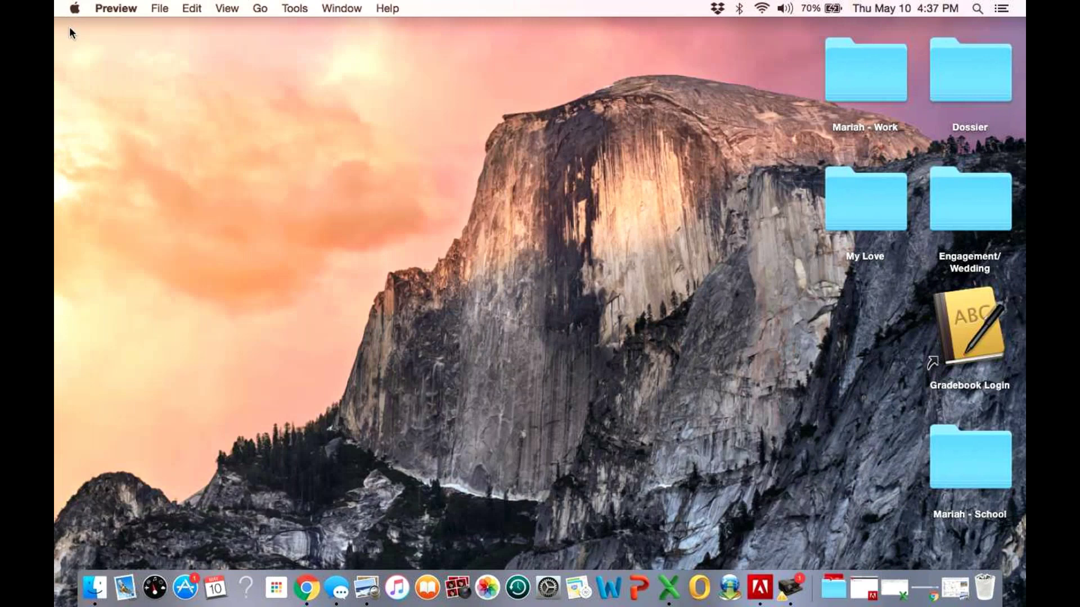
left_click(365, 586)
left_click(707, 429)
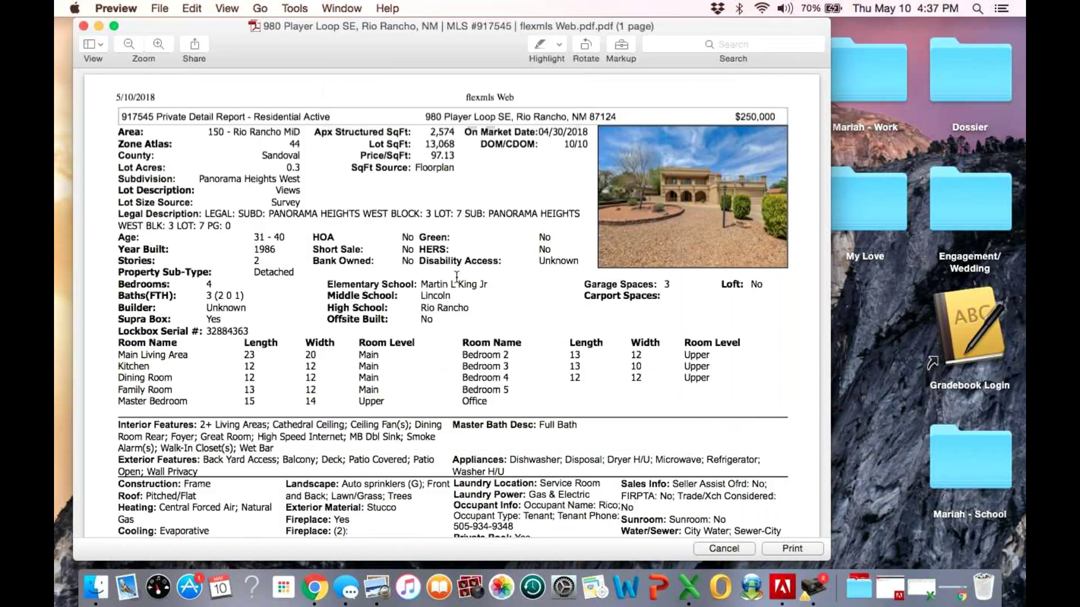
left_click(85, 27)
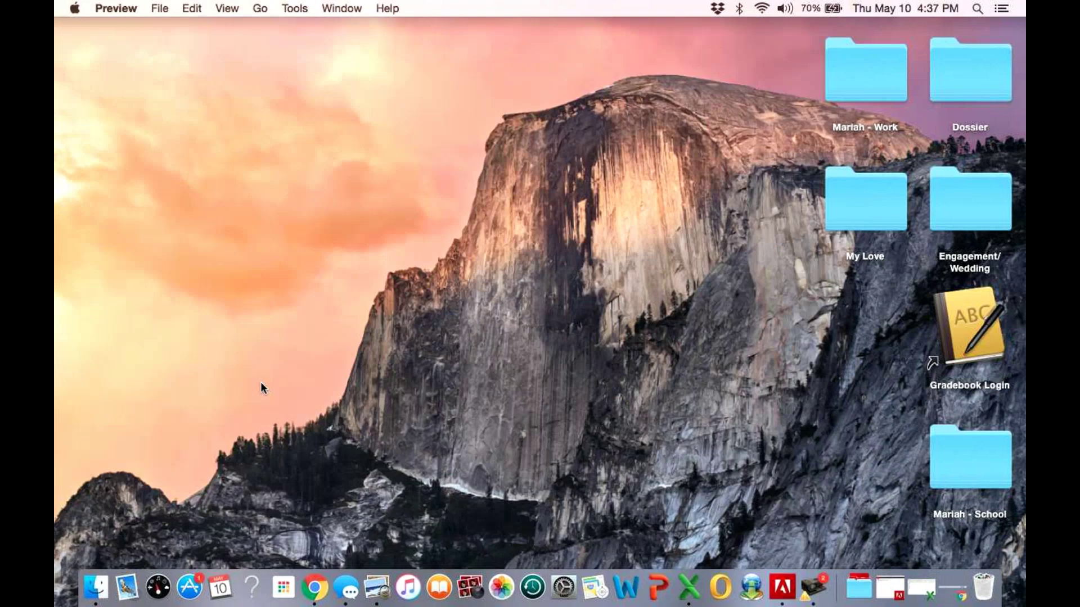
left_click(314, 581)
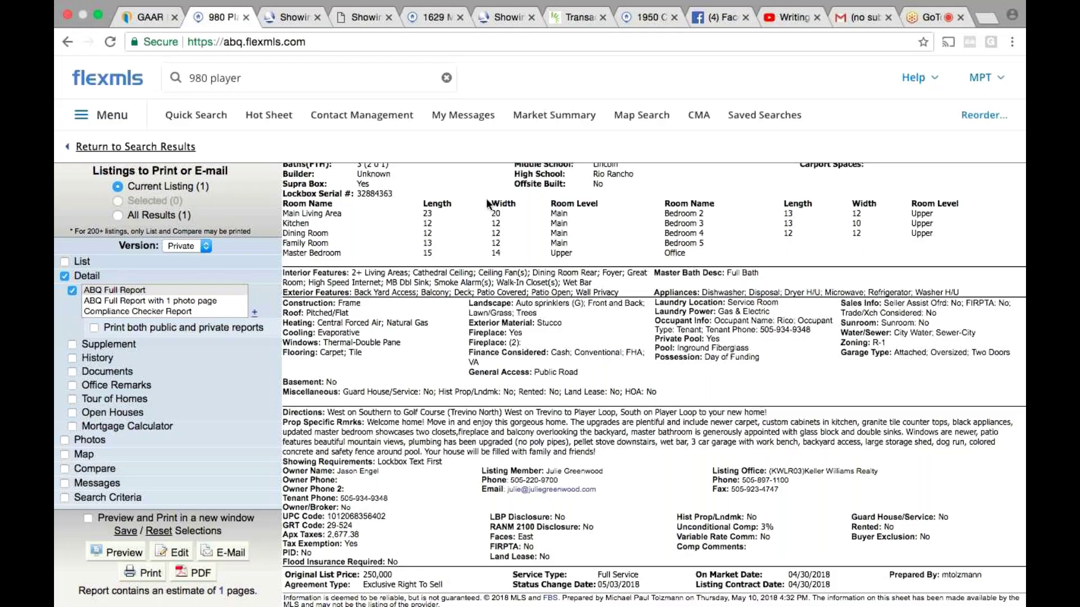
scroll(486, 198, "up", 5)
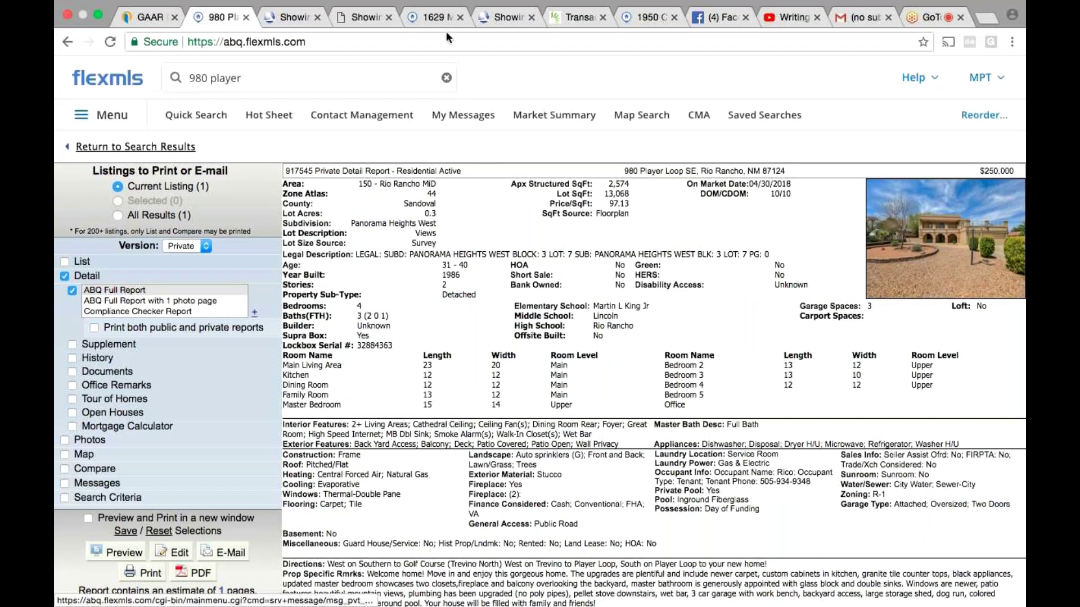
left_click(431, 18)
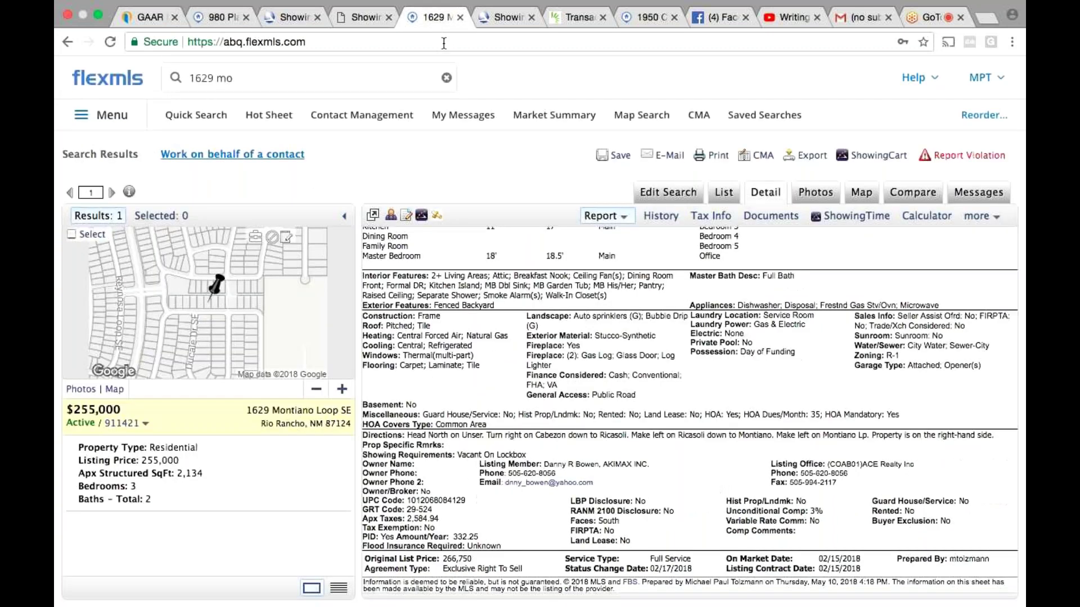
left_click(719, 156)
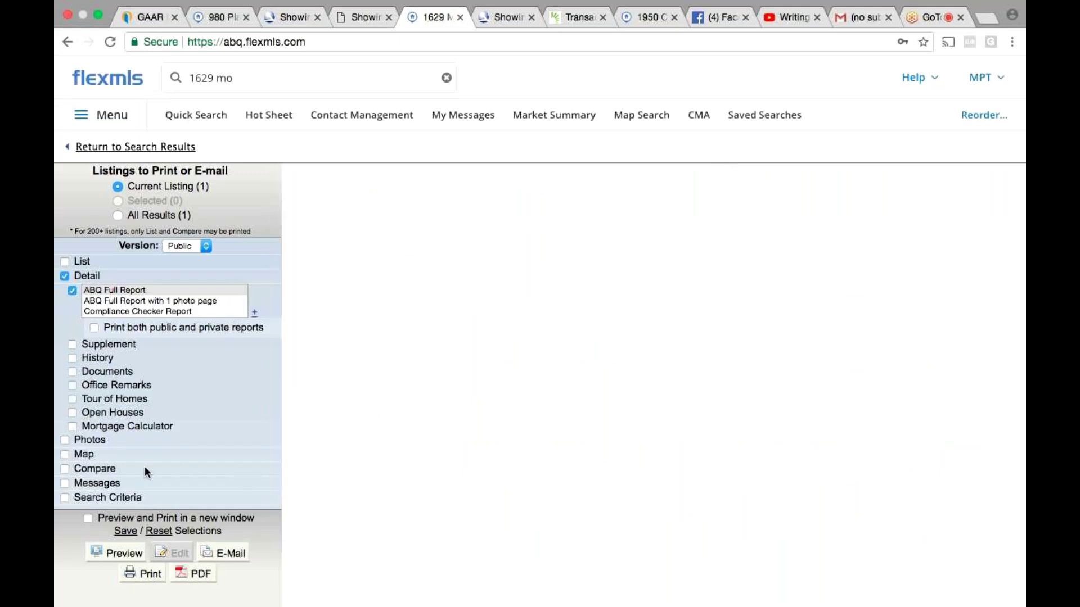
left_click(116, 554)
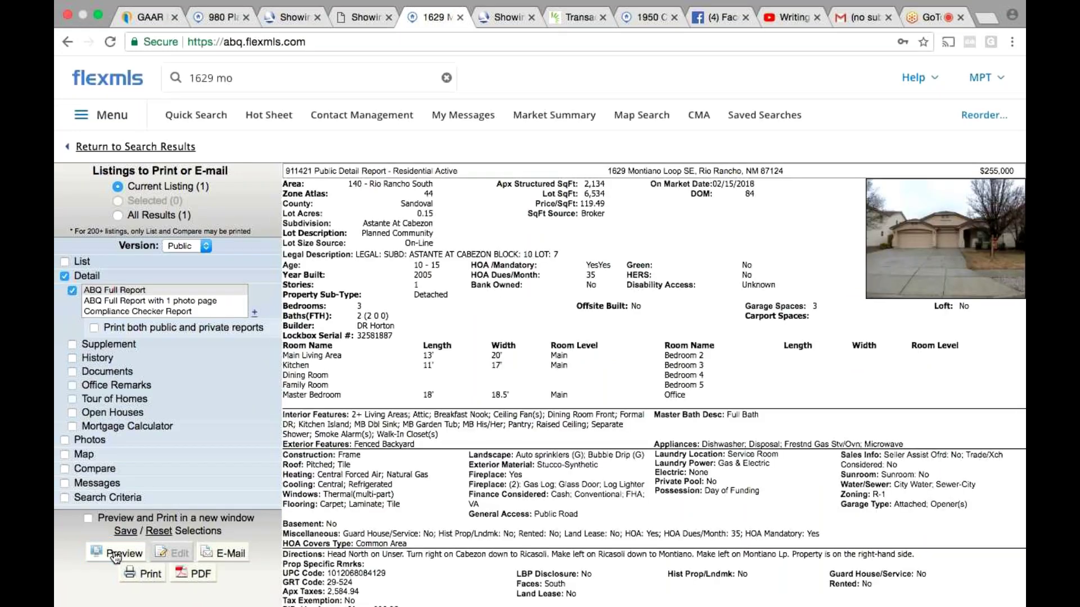
left_click(153, 579)
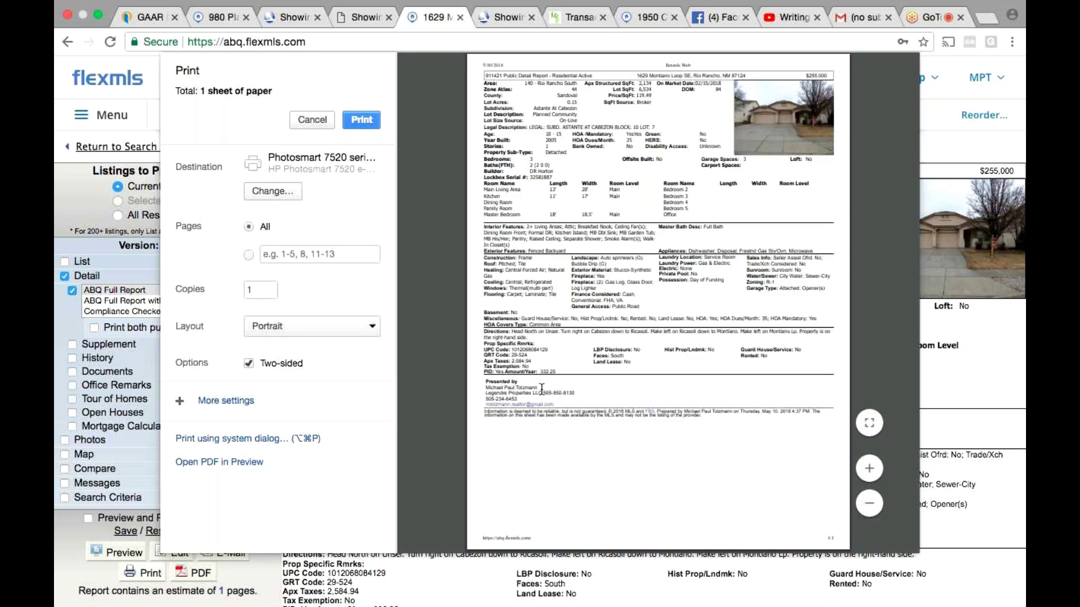
left_click(363, 119)
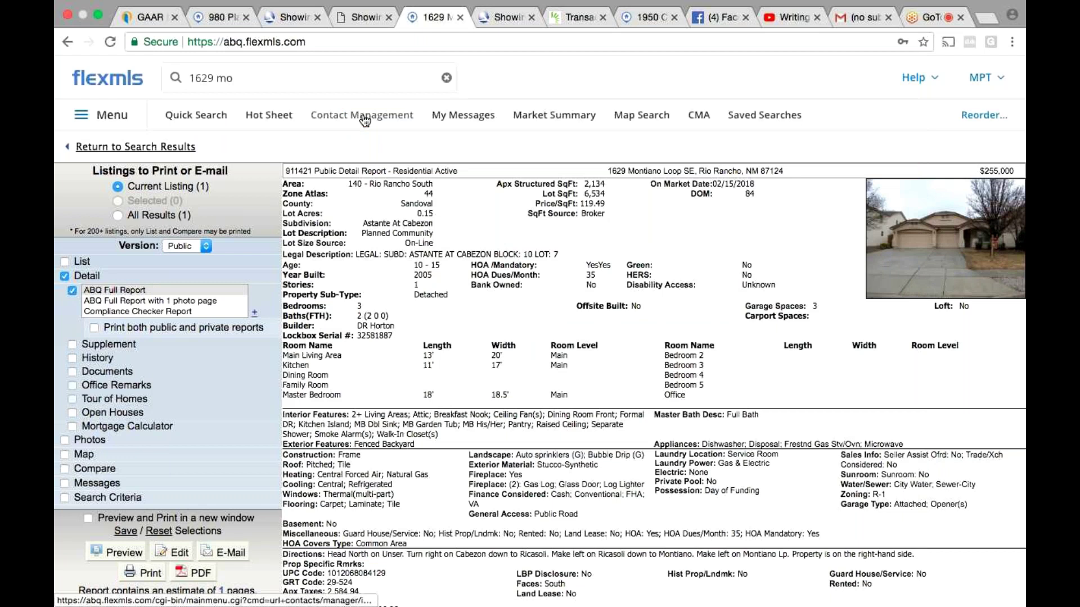
Switch the report Version to Private, preview it, and print the private detail report
left_click(195, 246)
left_click(195, 257)
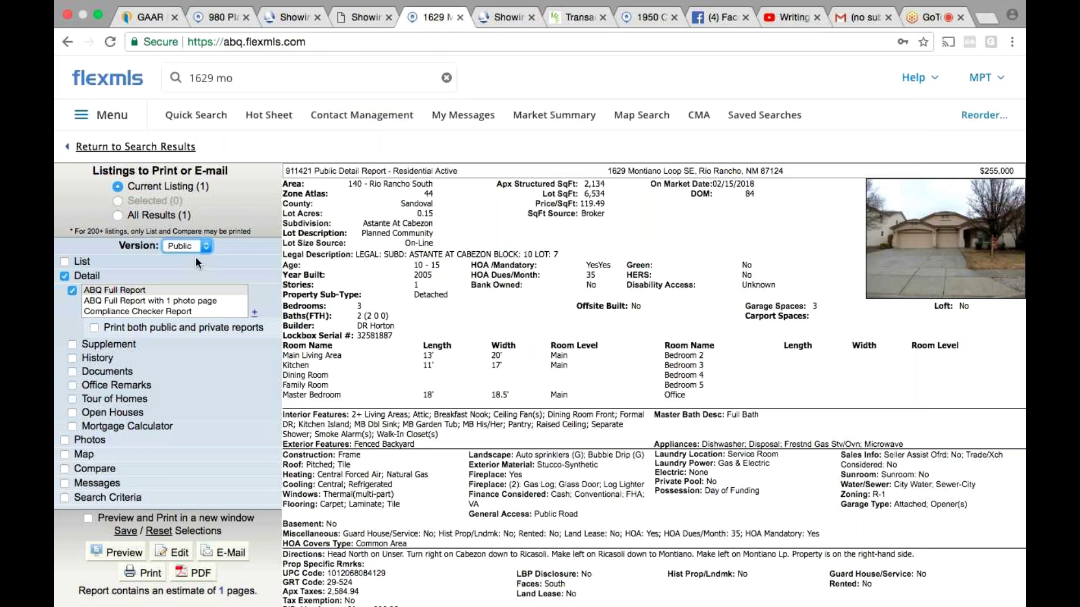
left_click(121, 553)
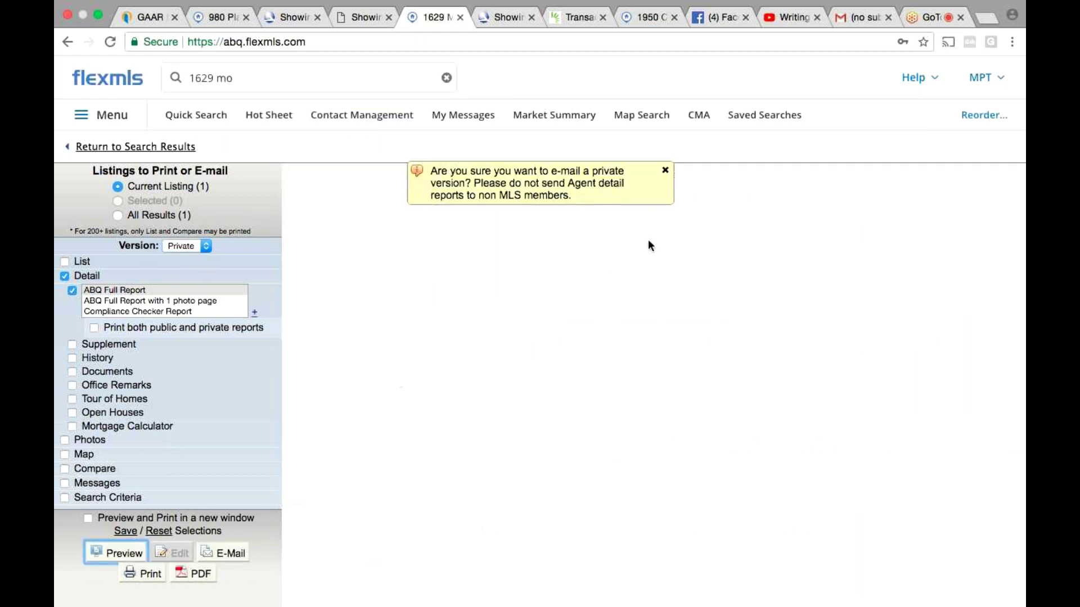
left_click(145, 572)
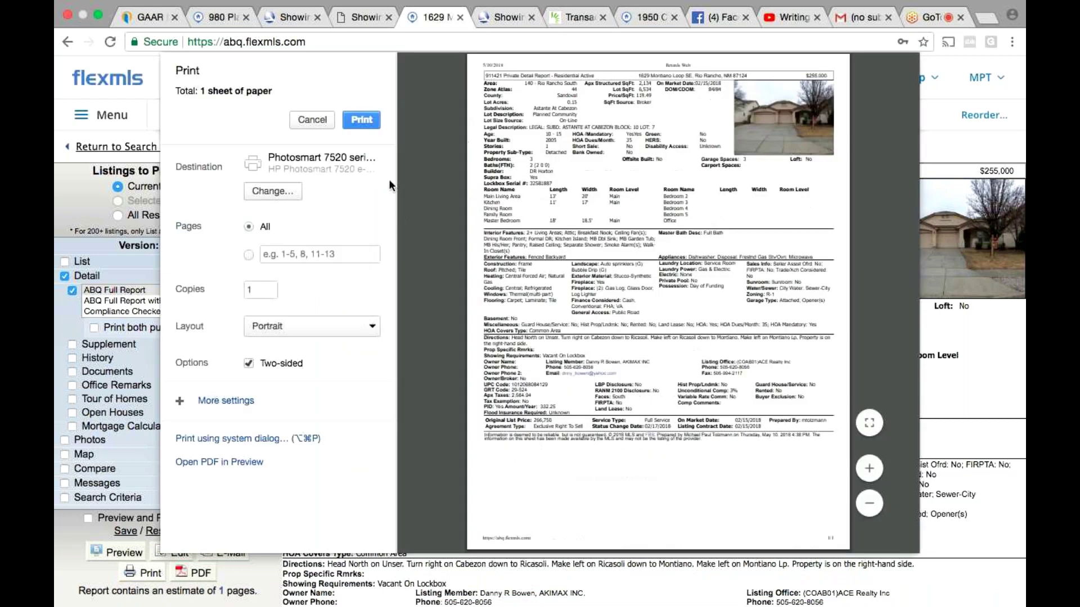
left_click(363, 121)
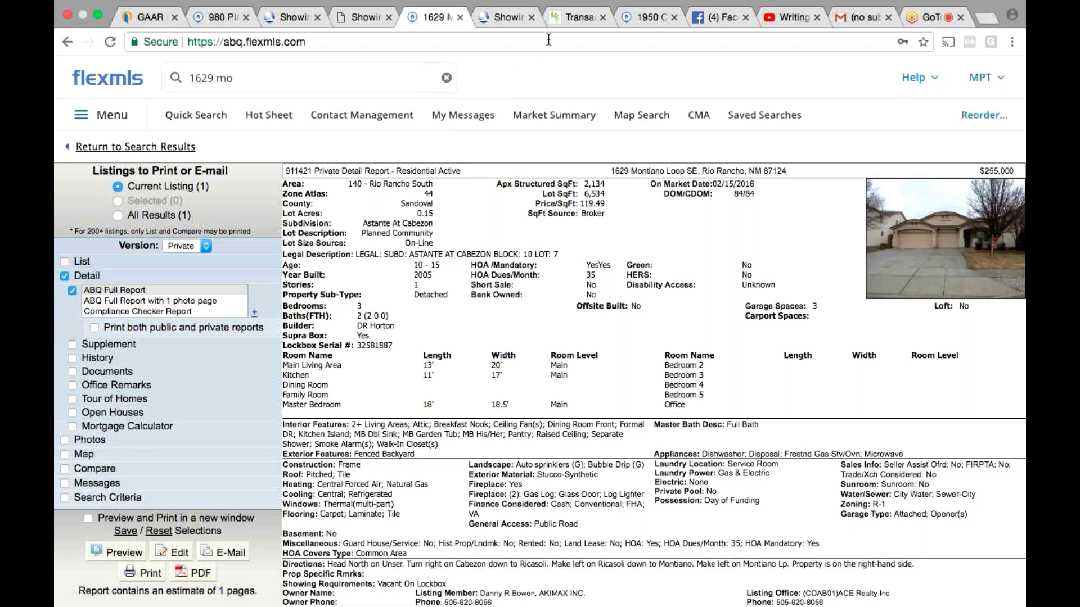
left_click(580, 9)
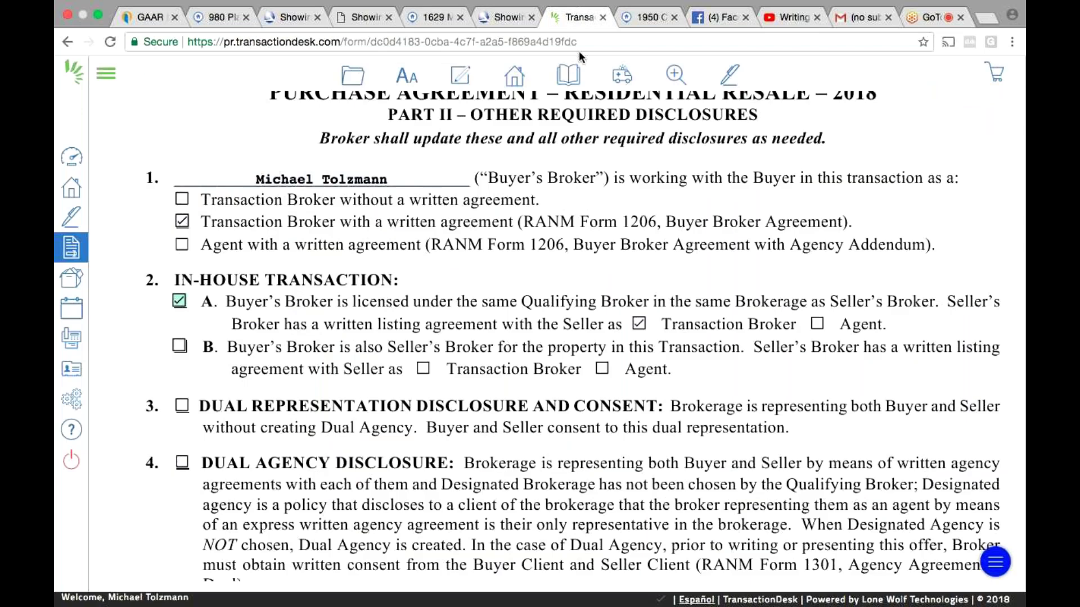
mouse_move(568, 74)
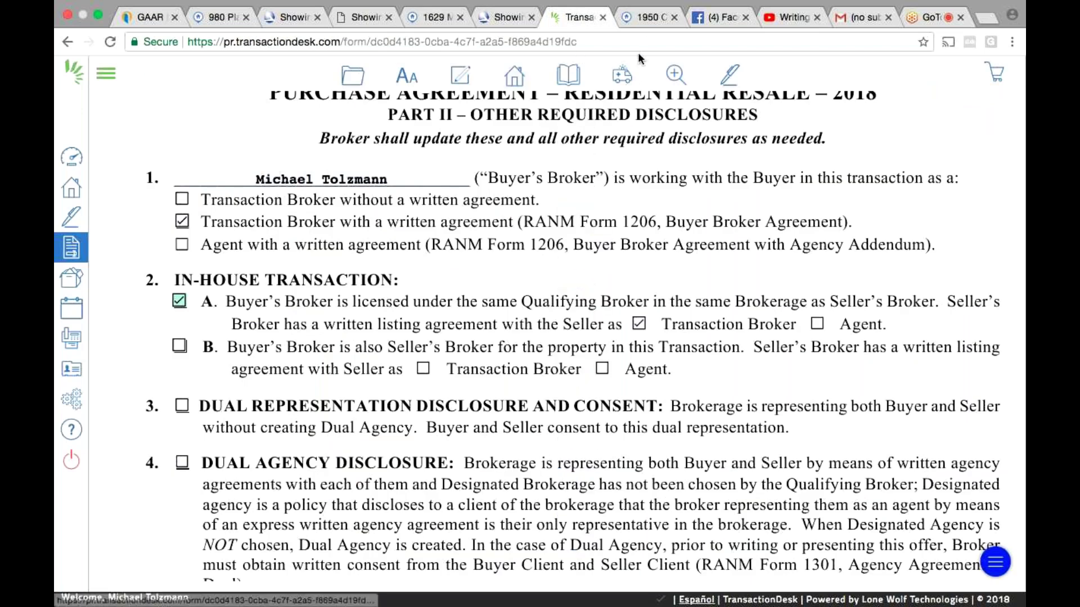
left_click(647, 21)
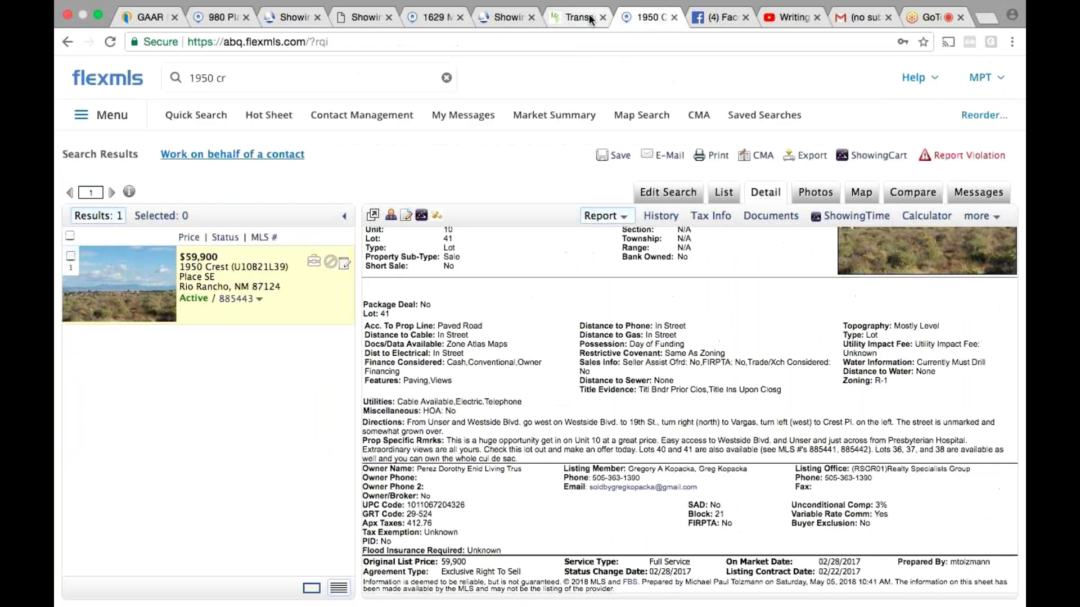
left_click(580, 18)
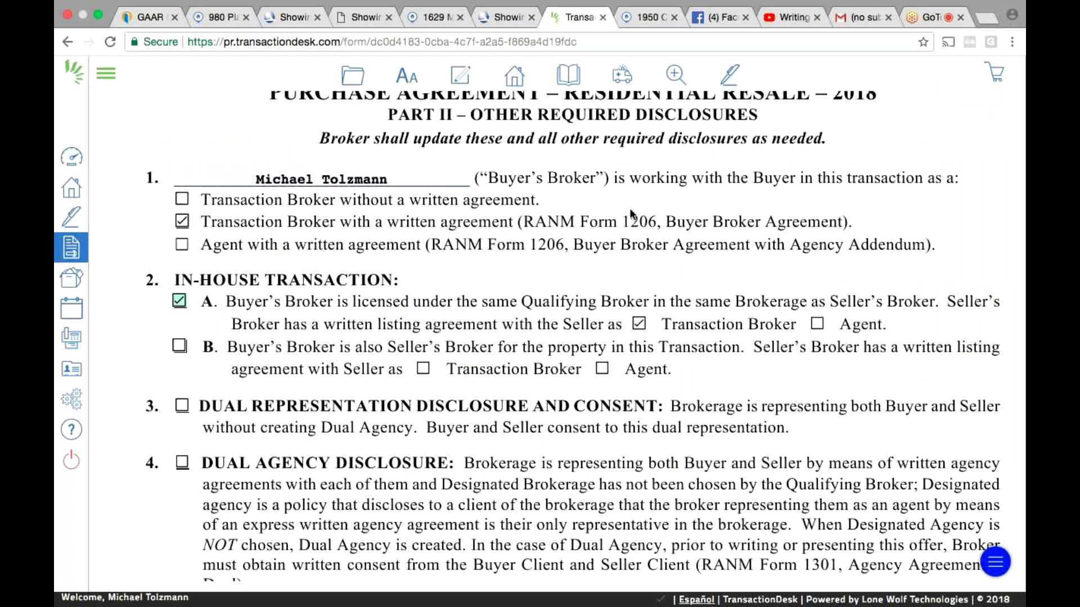
scroll(629, 208, "up", 15)
left_click(353, 77)
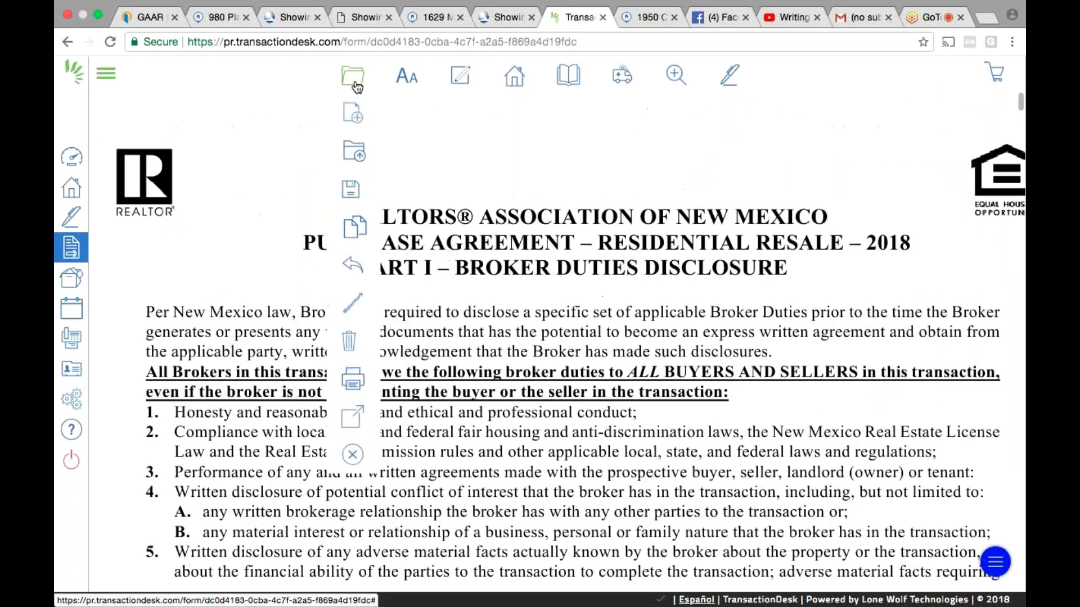
Exit the purchase agreement and return to the transaction's Forms list, step 4 of 5
left_click(352, 454)
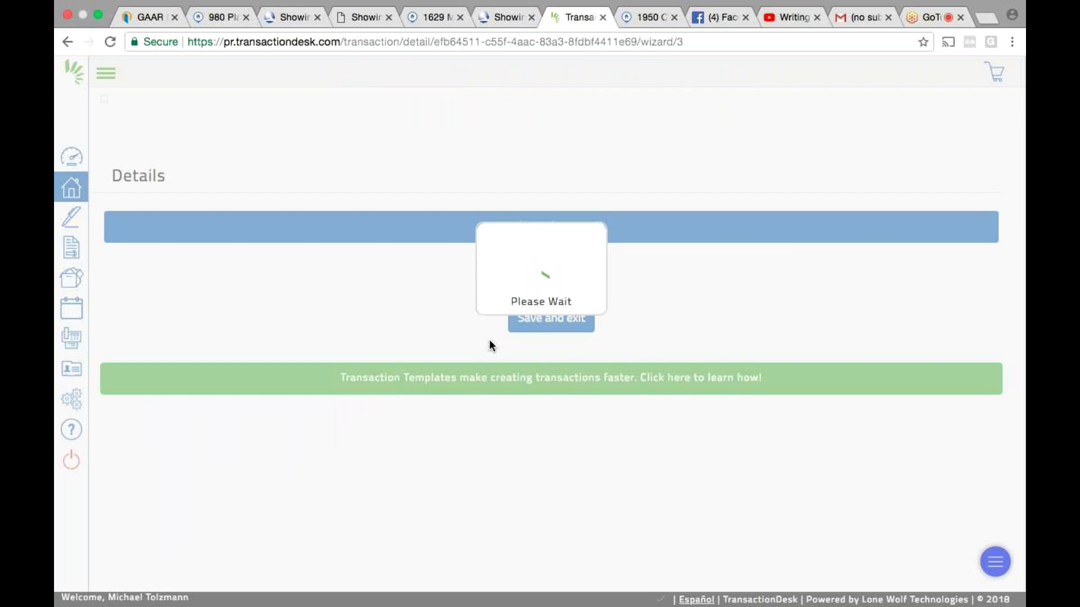
scroll(490, 339, "down", 1)
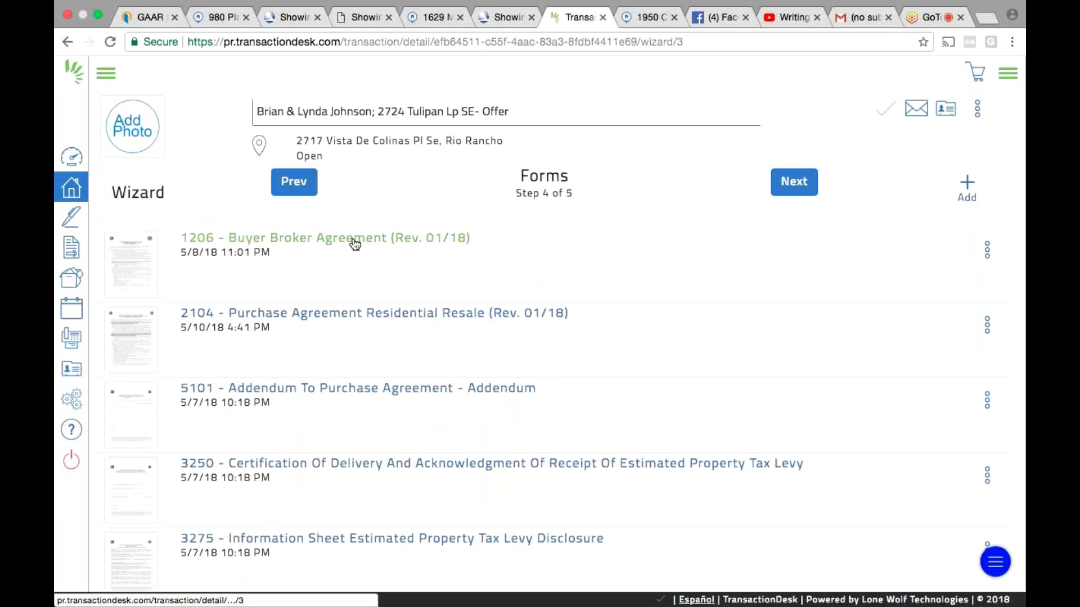
Open form 1206 Buyer Broker Agreement and scroll to Part II Other Required Disclosures
left_click(354, 244)
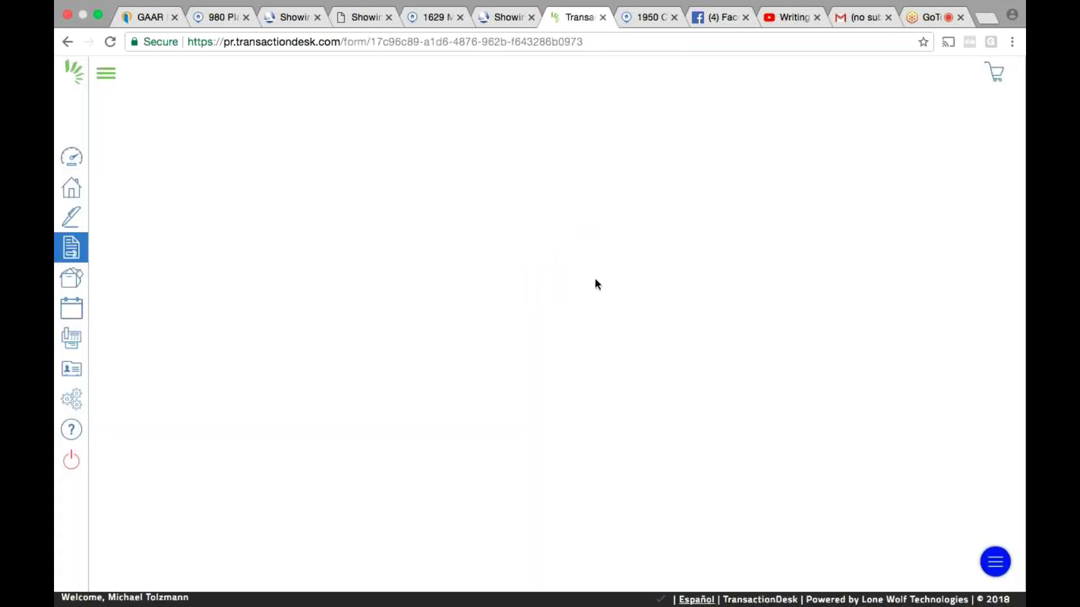
scroll(595, 281, "down", 5)
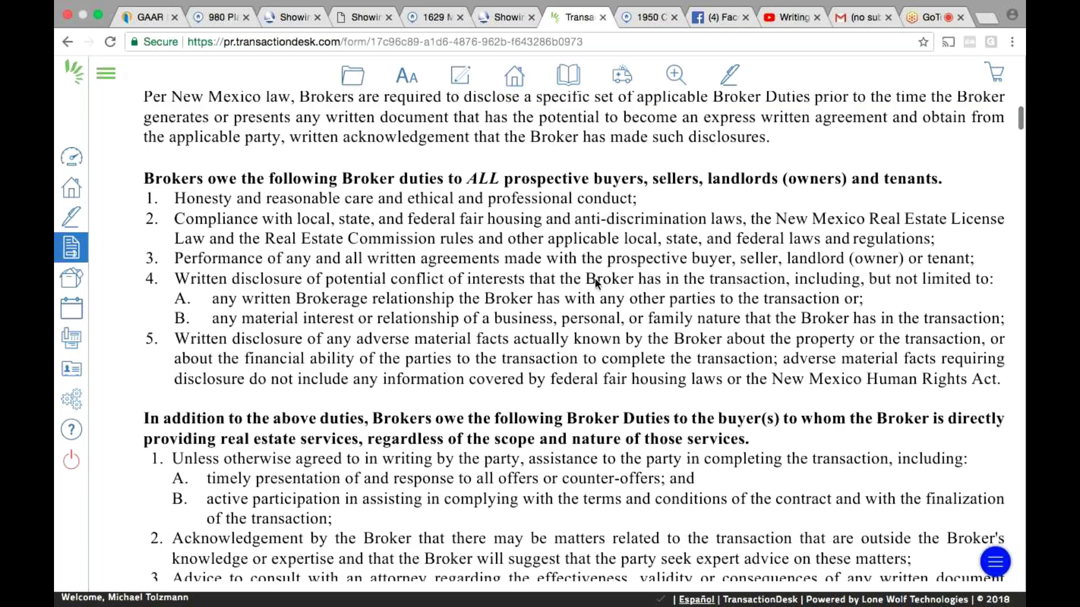
scroll(595, 277, "down", 15)
scroll(595, 278, "down", 7)
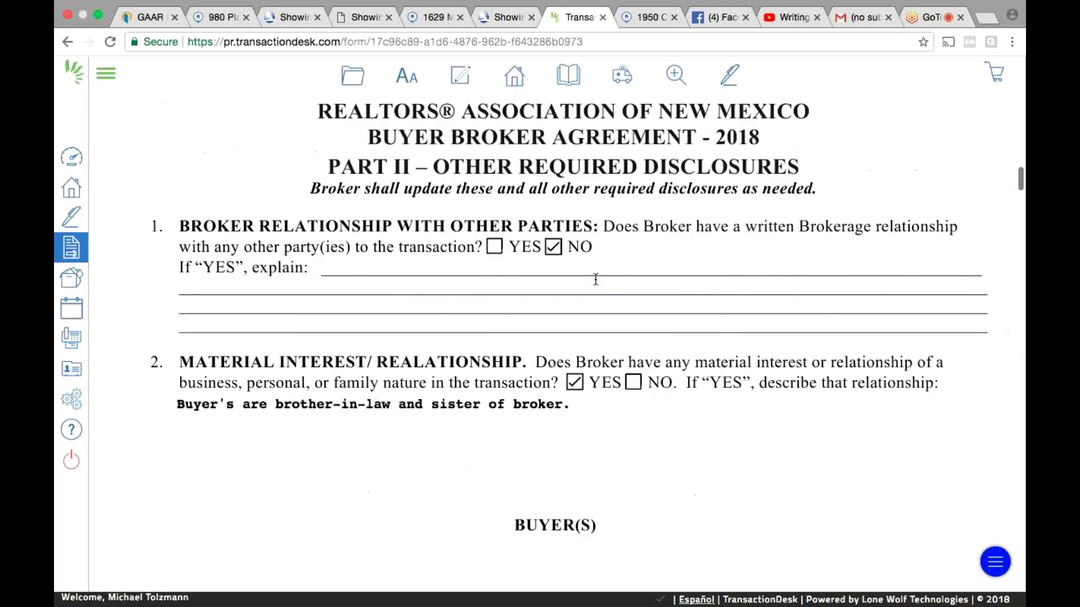
scroll(595, 280, "up", 1)
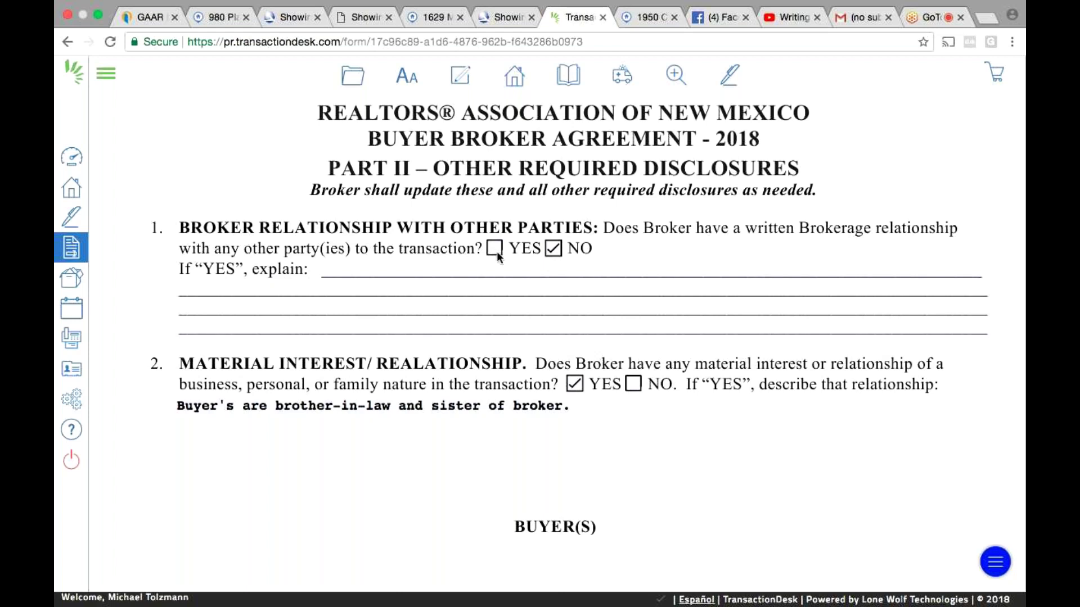
key("ctrl+Left")
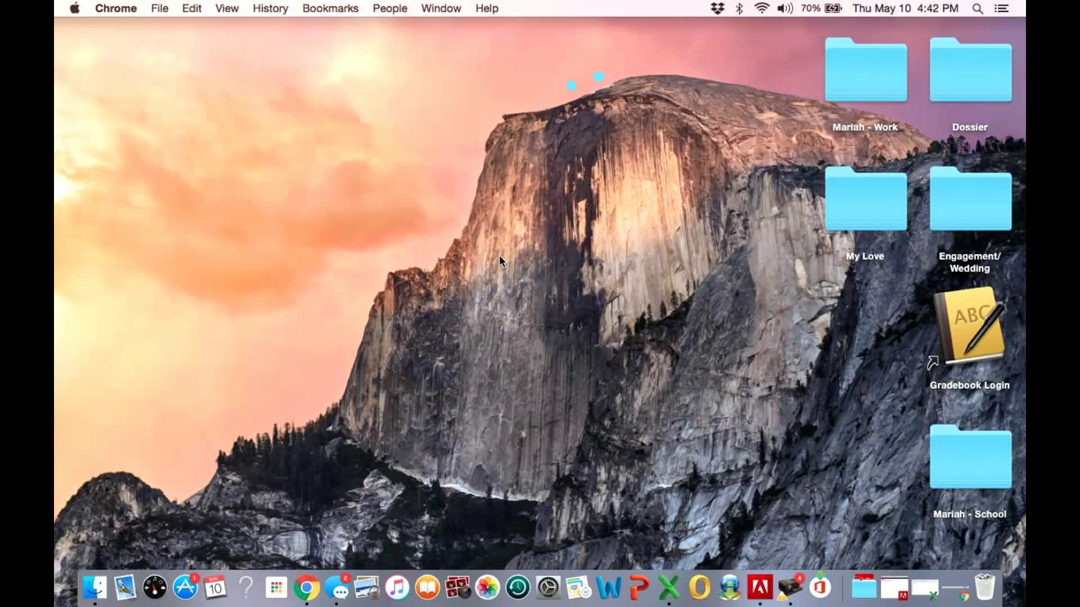
left_click(304, 585)
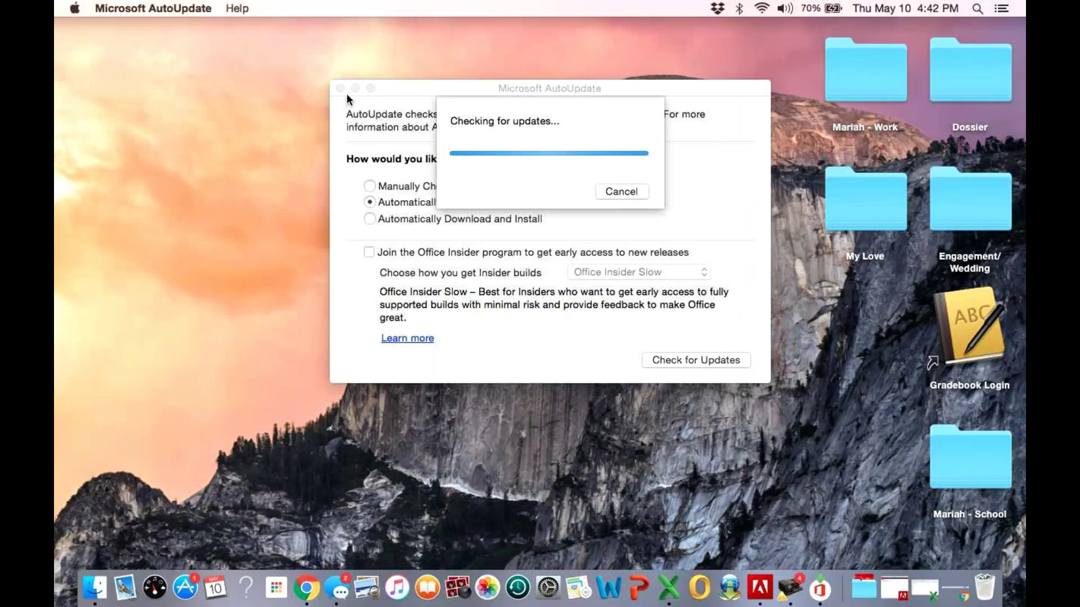
left_click(355, 89)
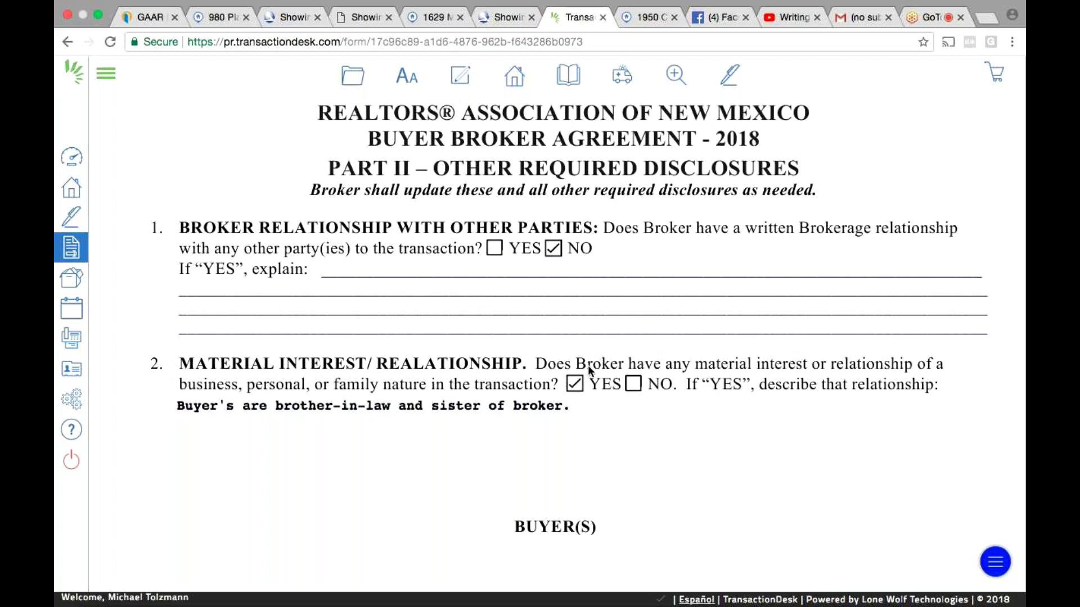
Close the Buyer Broker Agreement from its file menu, returning to the transaction's Forms list
scroll(588, 365, "up", 15)
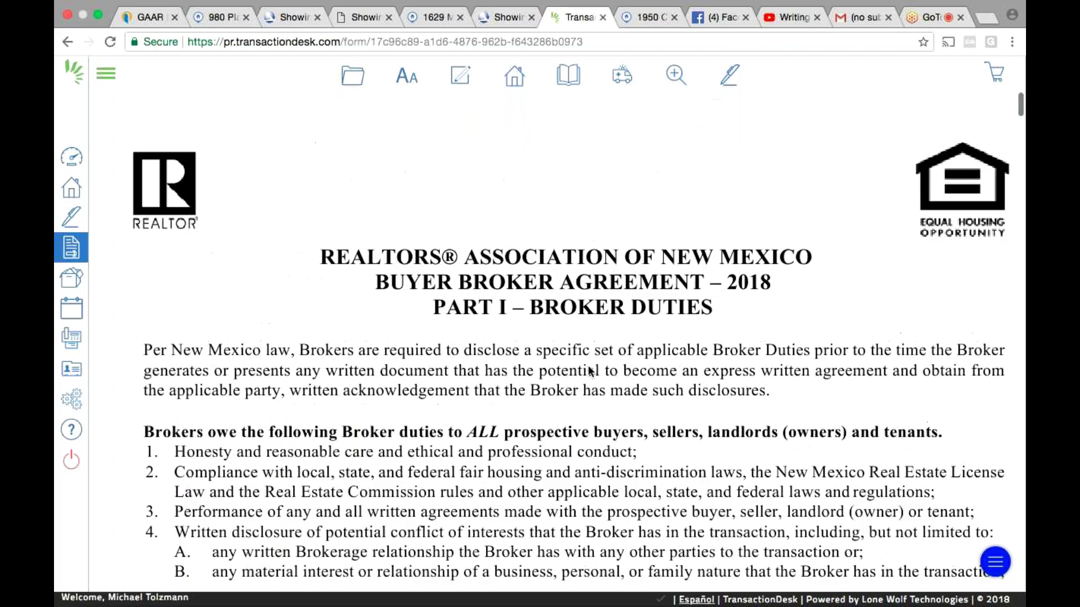
scroll(588, 370, "down", 15)
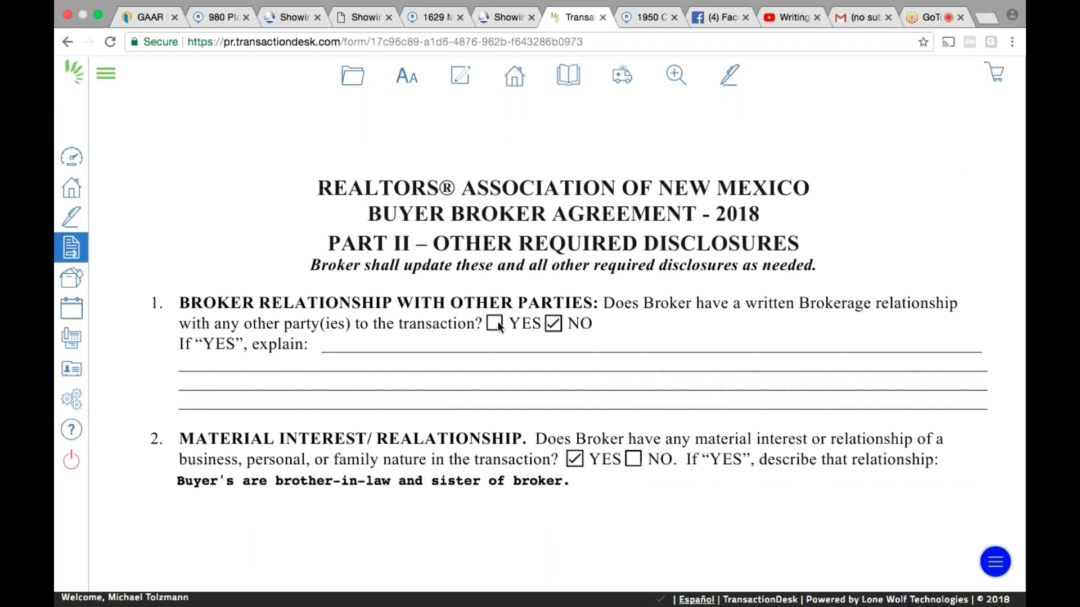
left_click(353, 77)
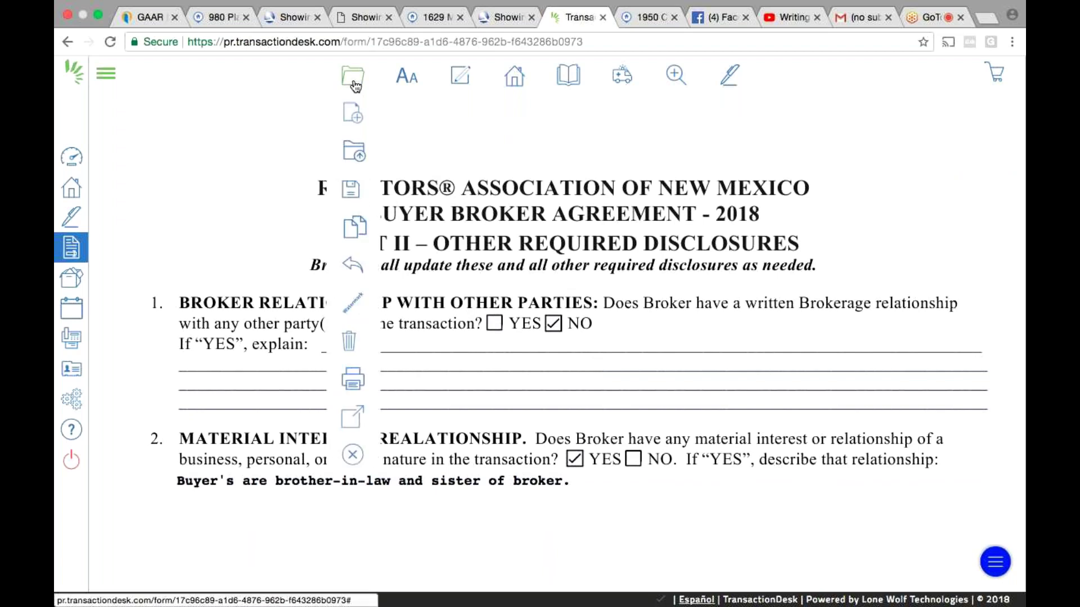
left_click(353, 450)
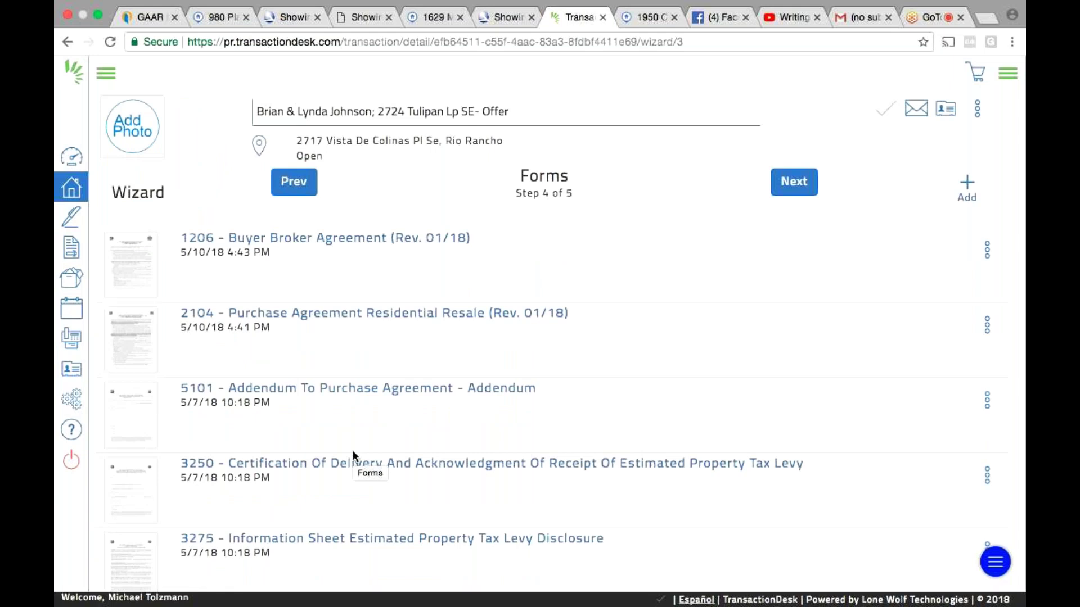
Reopen the 1206 Buyer Broker Agreement and scroll past Broker Duties to the Part II disclosures
left_click(297, 246)
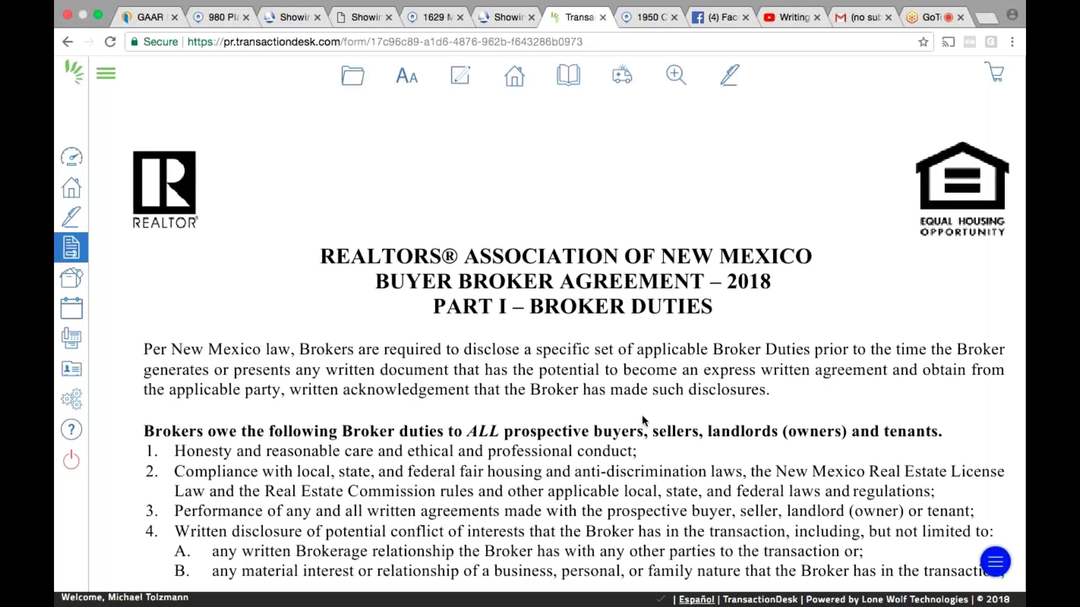
scroll(642, 414, "down", 15)
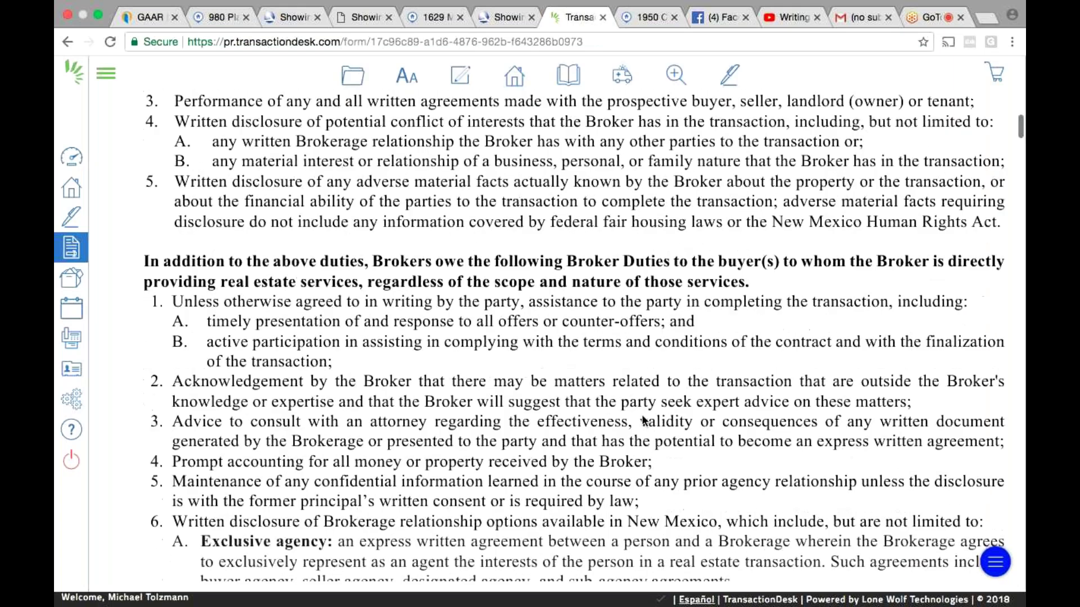
scroll(642, 414, "down", 10)
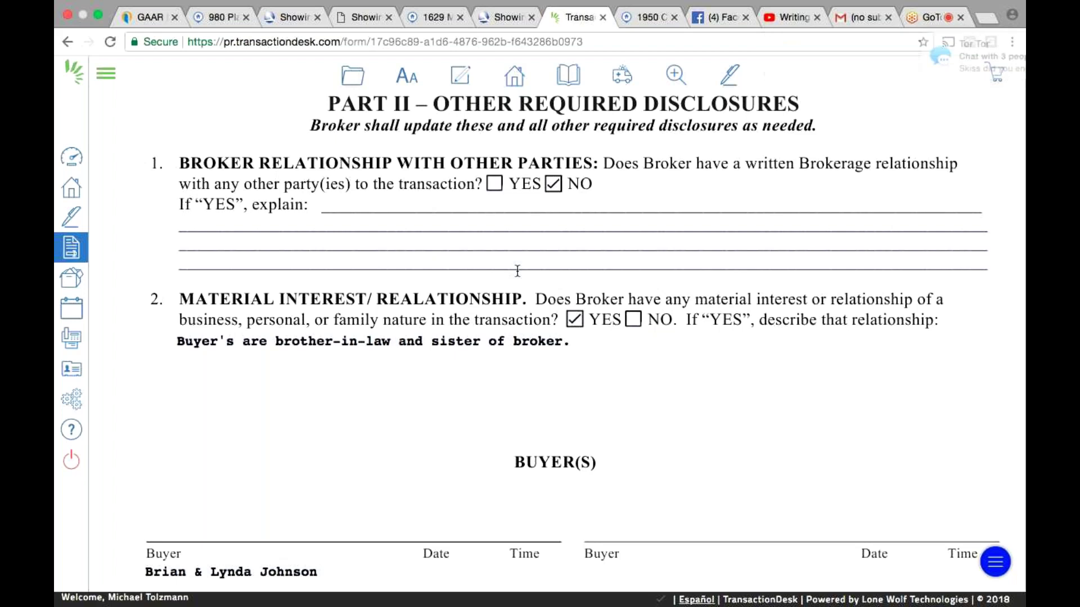
Append "Seller's in this transaction are parents of the broker." to the relationship explanation
left_click(585, 338)
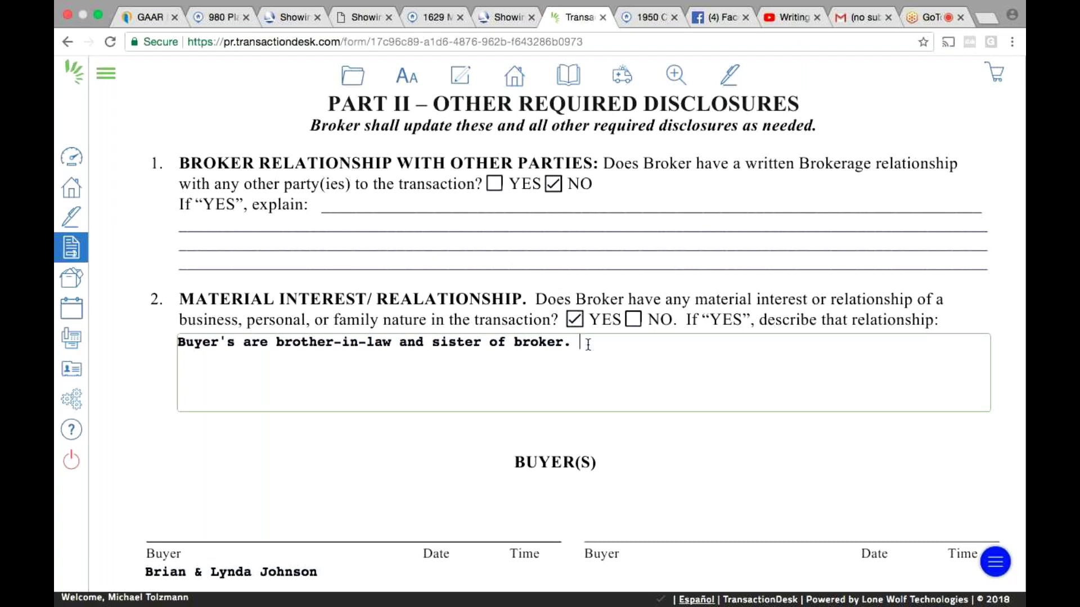
type("Seller's in th")
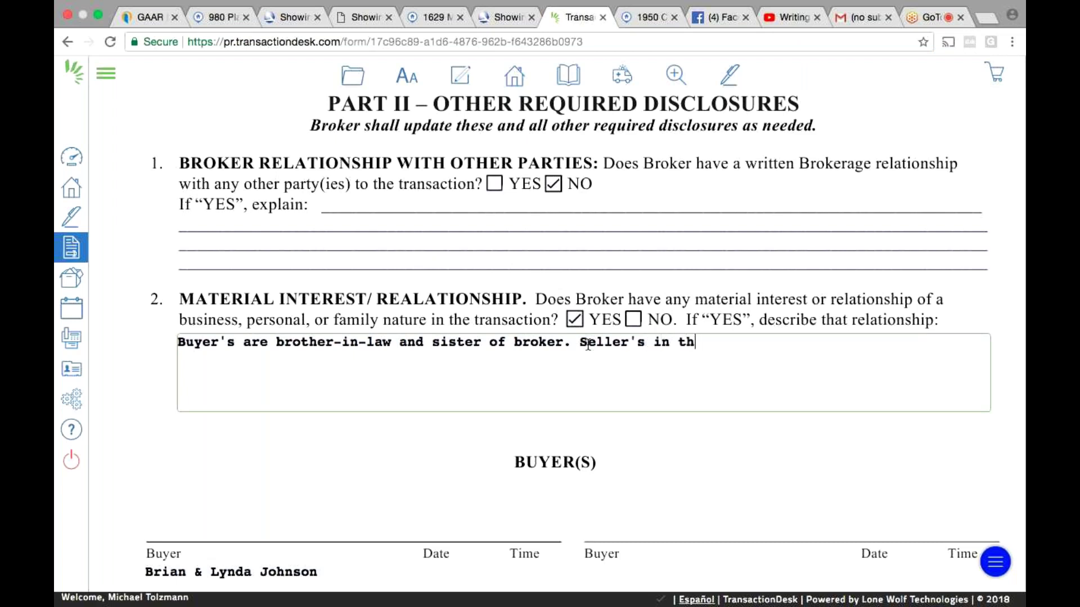
type("is transactiom")
key("BackSpace")
type("n ")
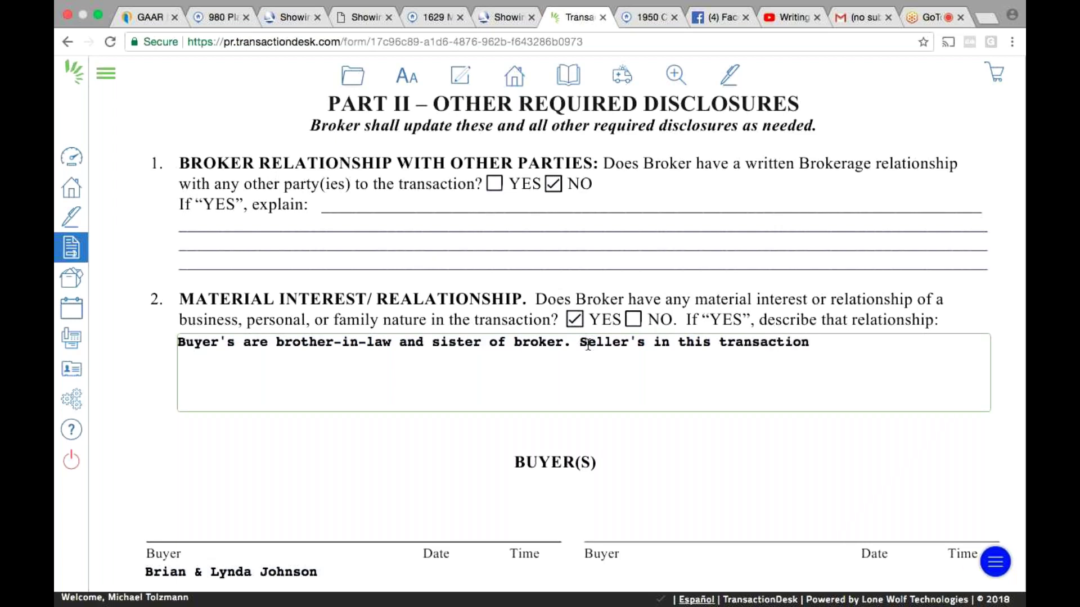
type("are")
type("para")
key("BackSpace")
type("ents")
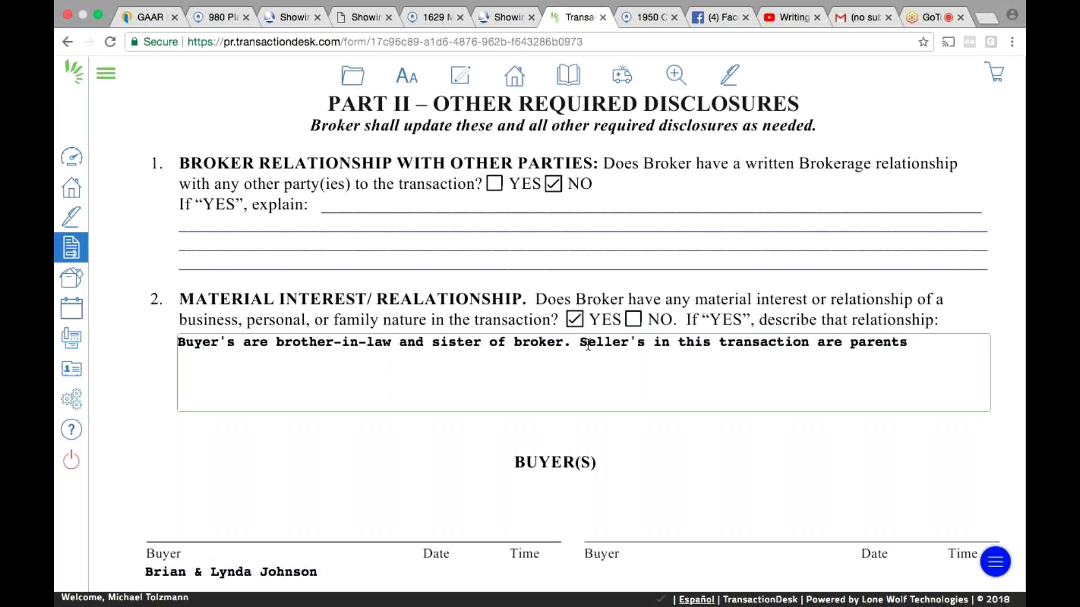
type(" of the broker.")
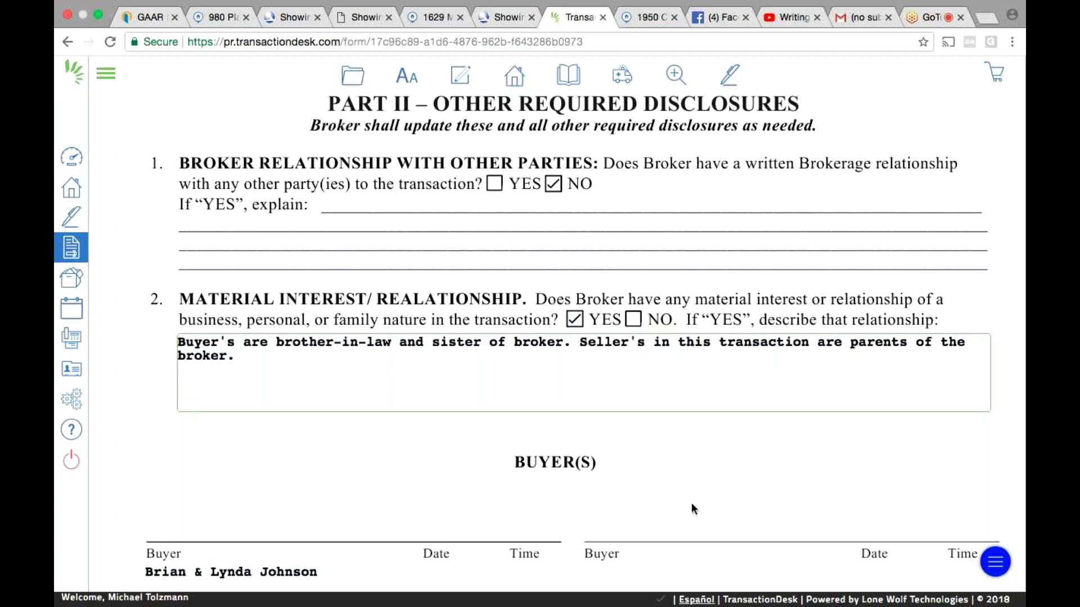
Scroll through the agreement's pages and settle on section 20 Additional Terms with the $595 transaction fee
scroll(691, 506, "down", 3)
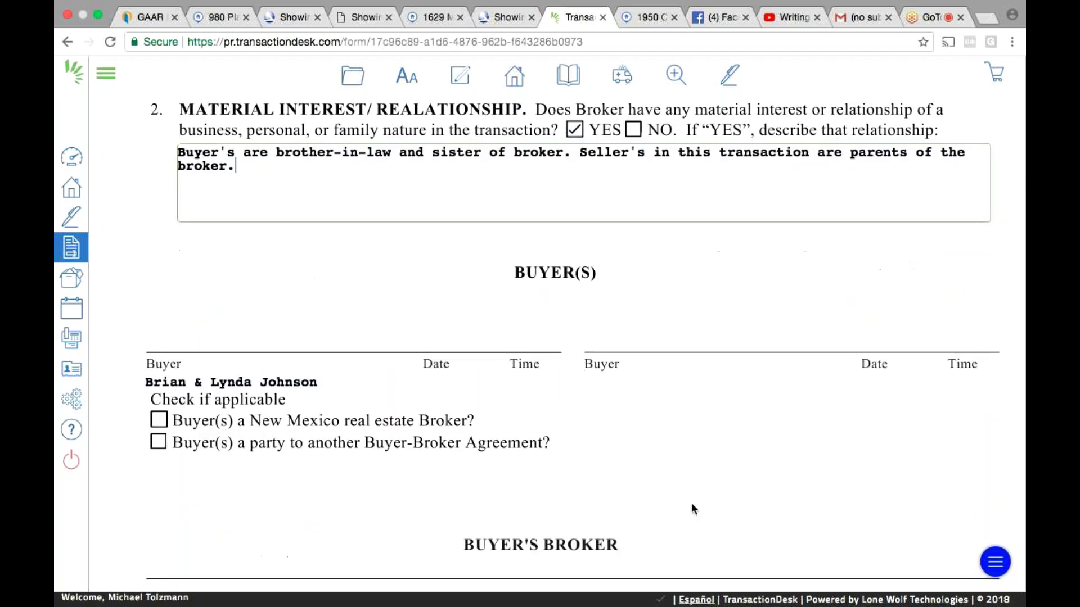
scroll(690, 503, "down", 5)
scroll(691, 503, "down", 5)
scroll(691, 503, "up", 2)
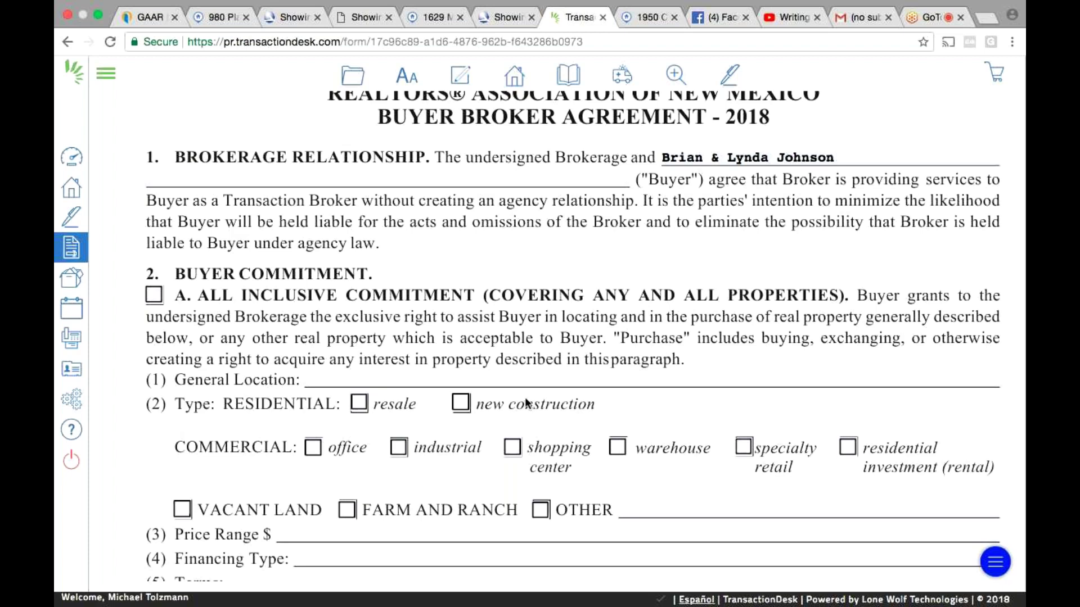
scroll(525, 403, "down", 3)
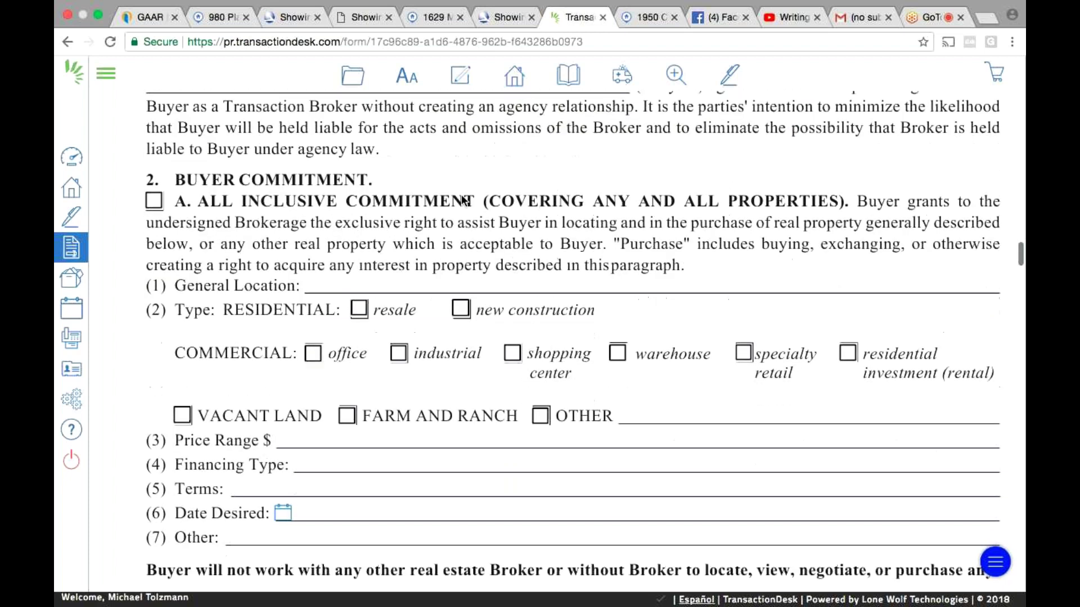
scroll(563, 460, "down", 8)
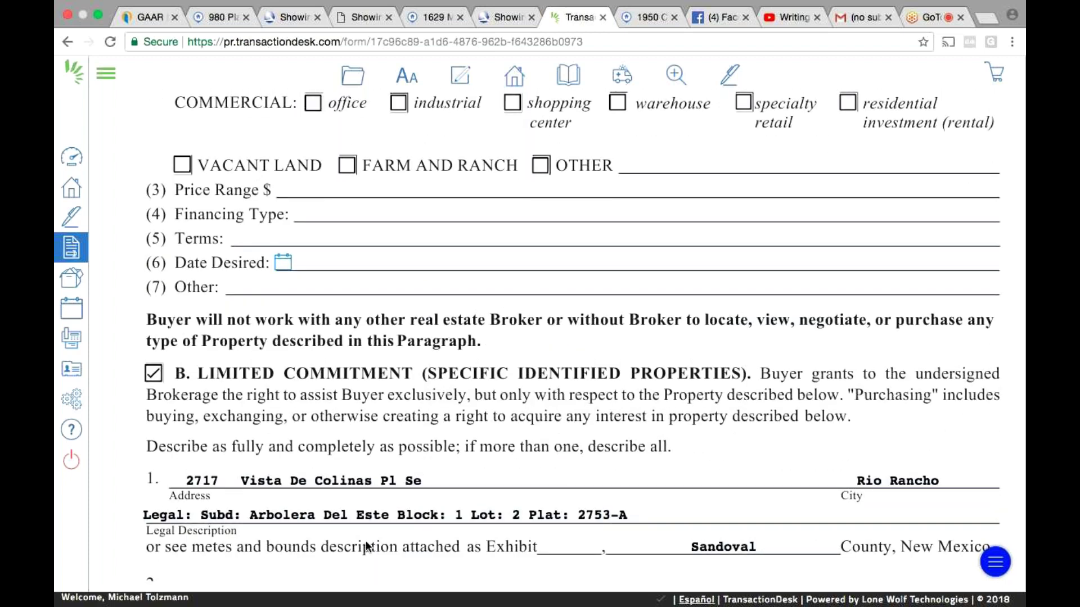
scroll(366, 545, "down", 5)
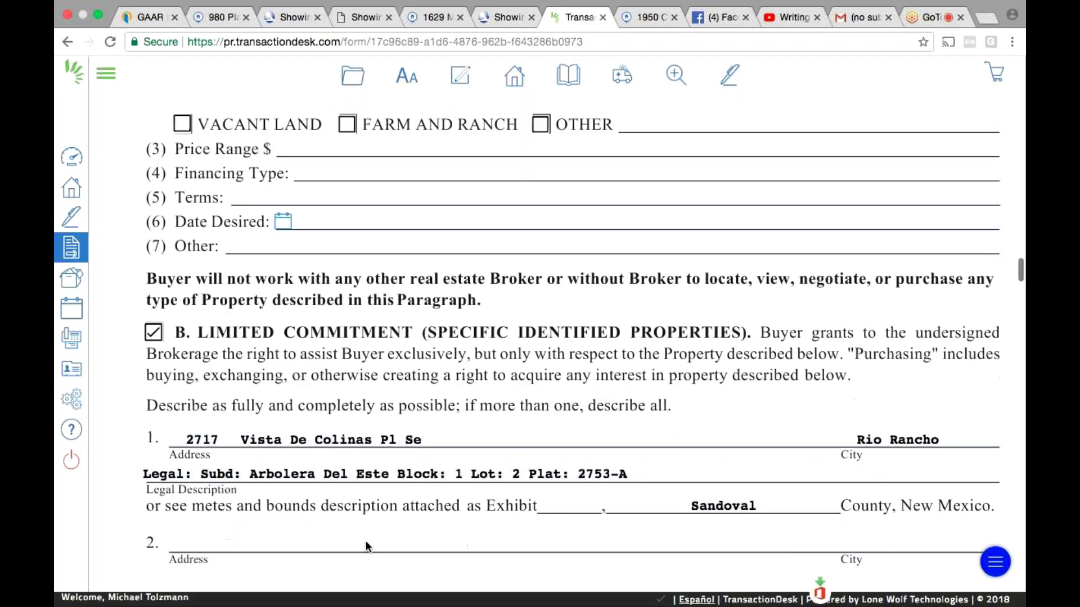
scroll(366, 541, "down", 10)
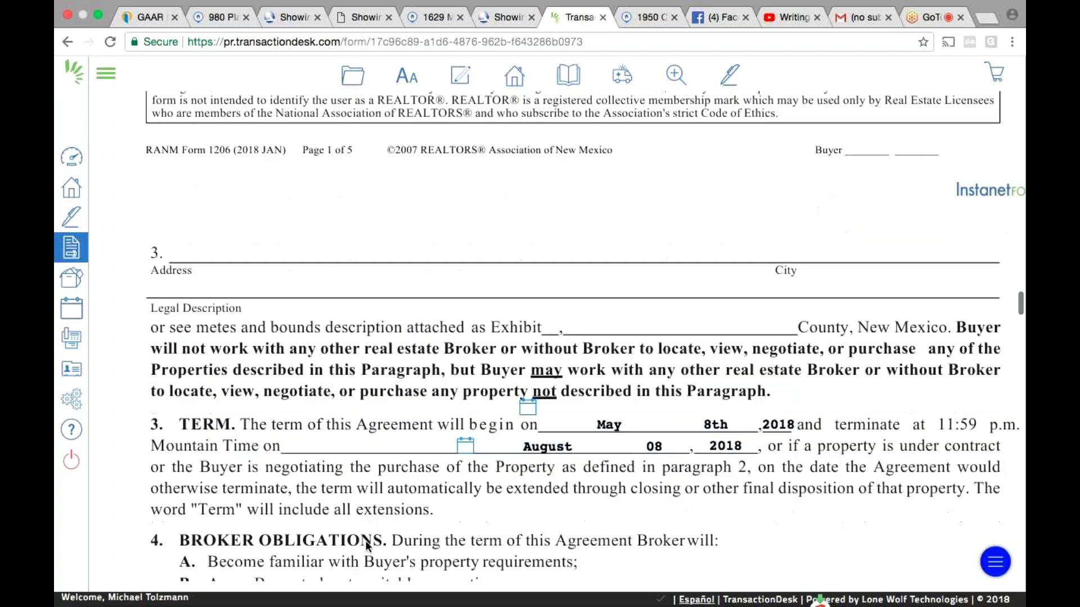
scroll(366, 541, "down", 2)
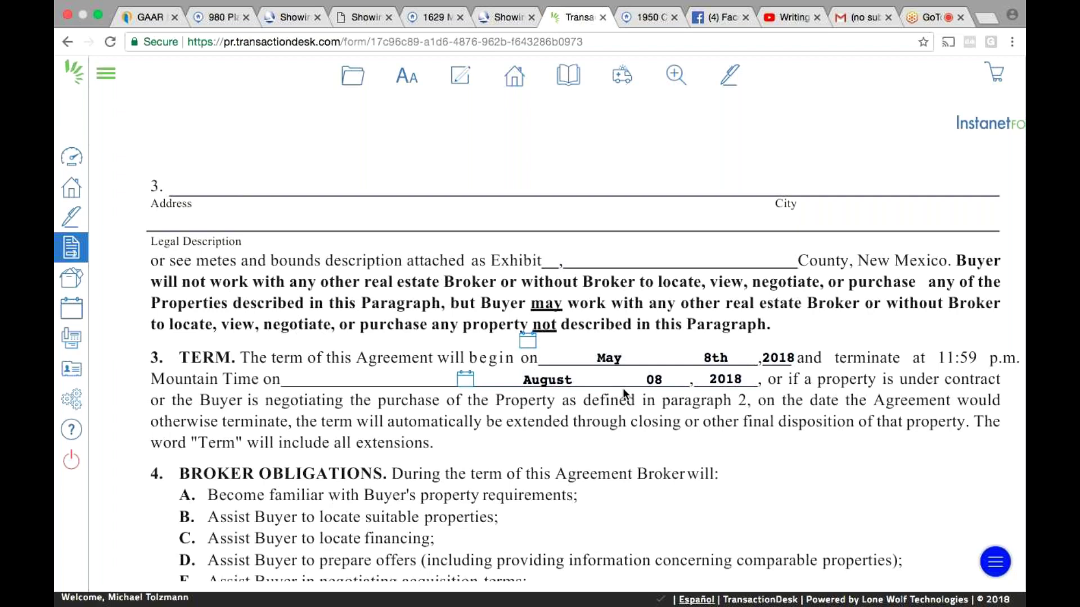
scroll(623, 391, "down", 3)
scroll(623, 392, "down", 3)
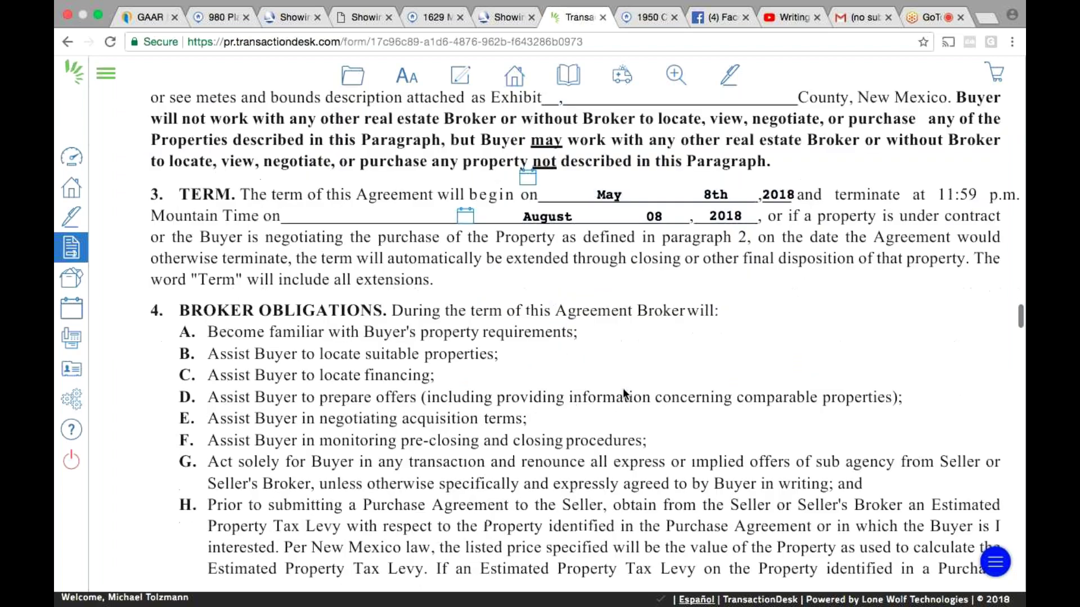
scroll(623, 392, "down", 12)
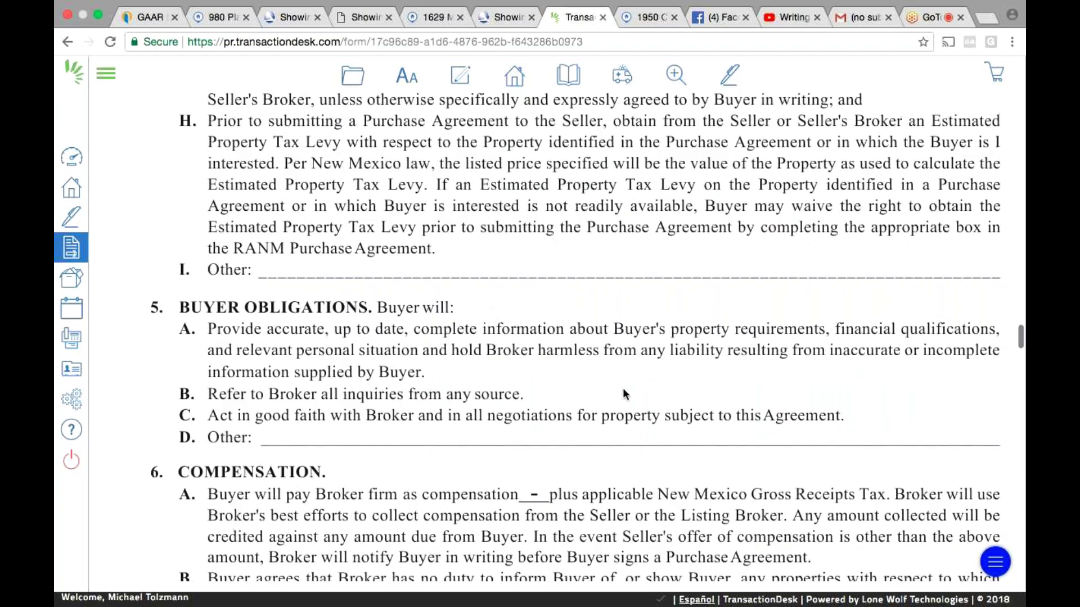
scroll(623, 392, "down", 8)
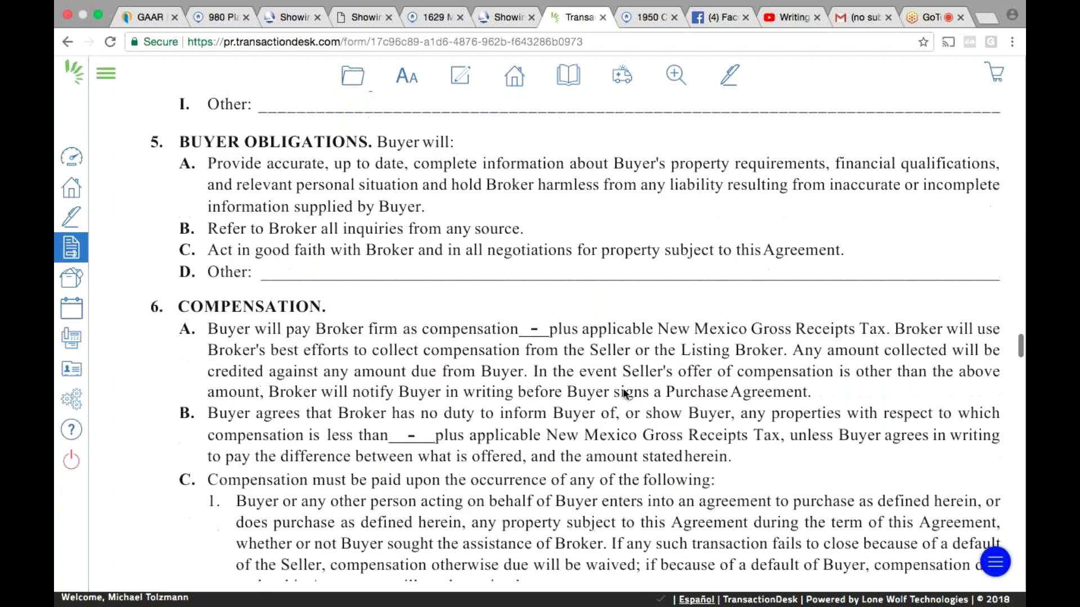
scroll(623, 392, "down", 14)
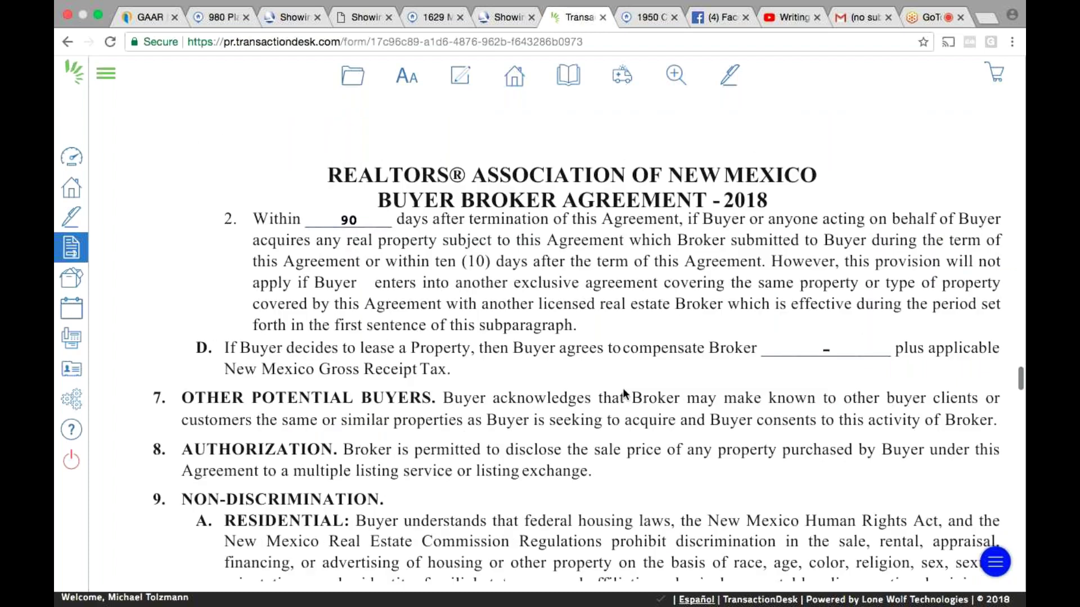
scroll(623, 392, "down", 20)
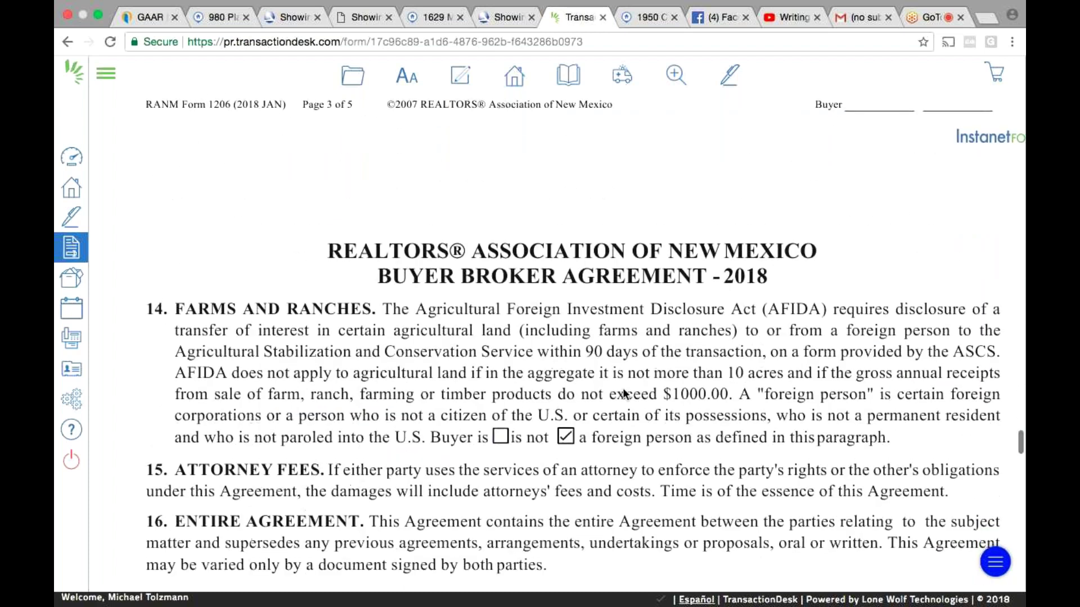
scroll(624, 392, "down", 16)
scroll(623, 392, "down", 4)
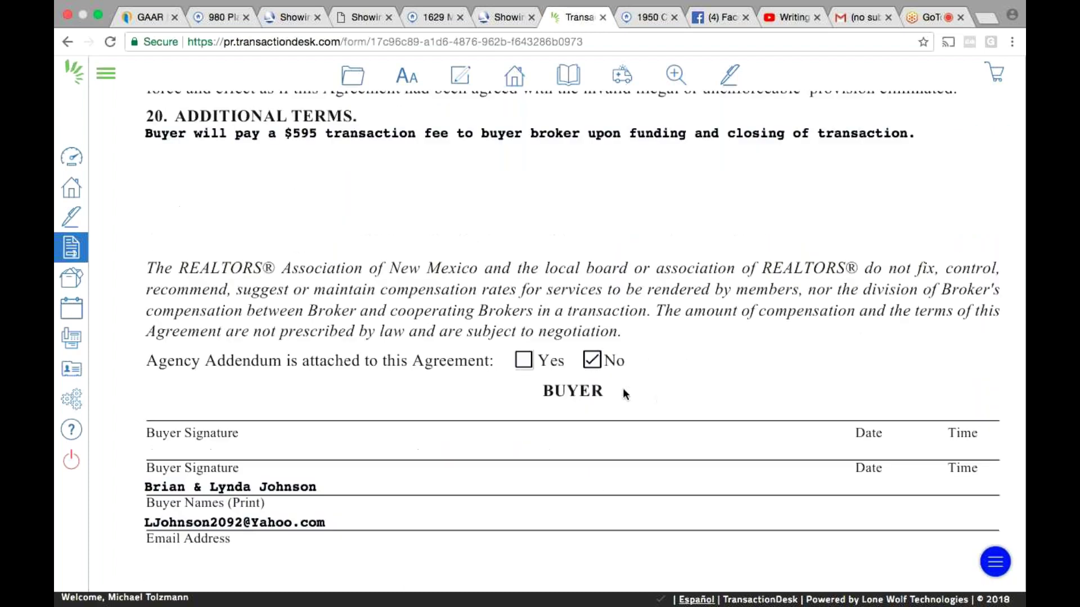
scroll(623, 392, "down", 18)
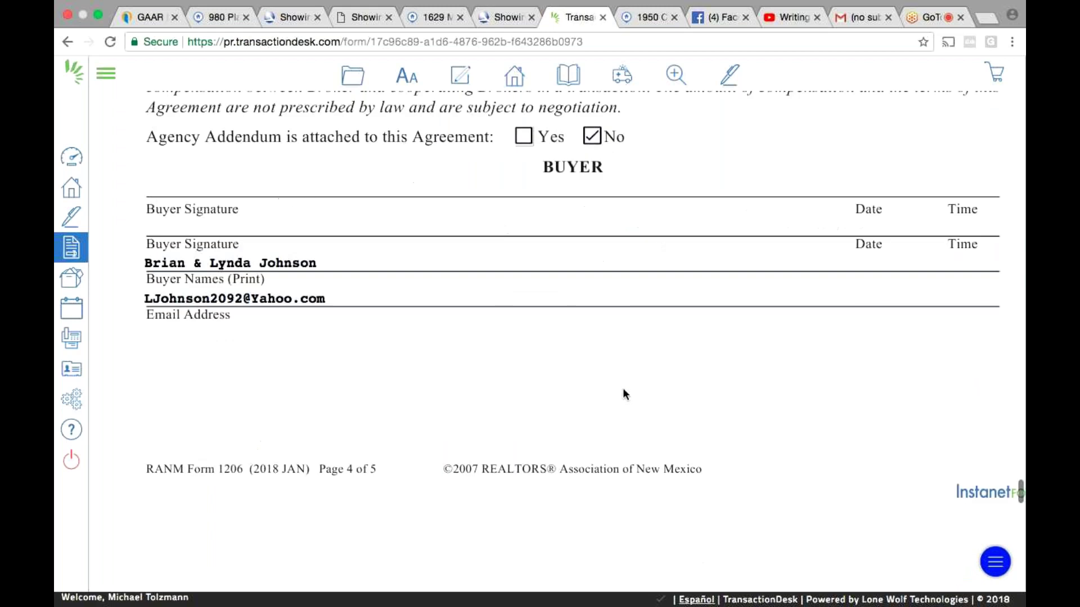
scroll(623, 392, "down", 8)
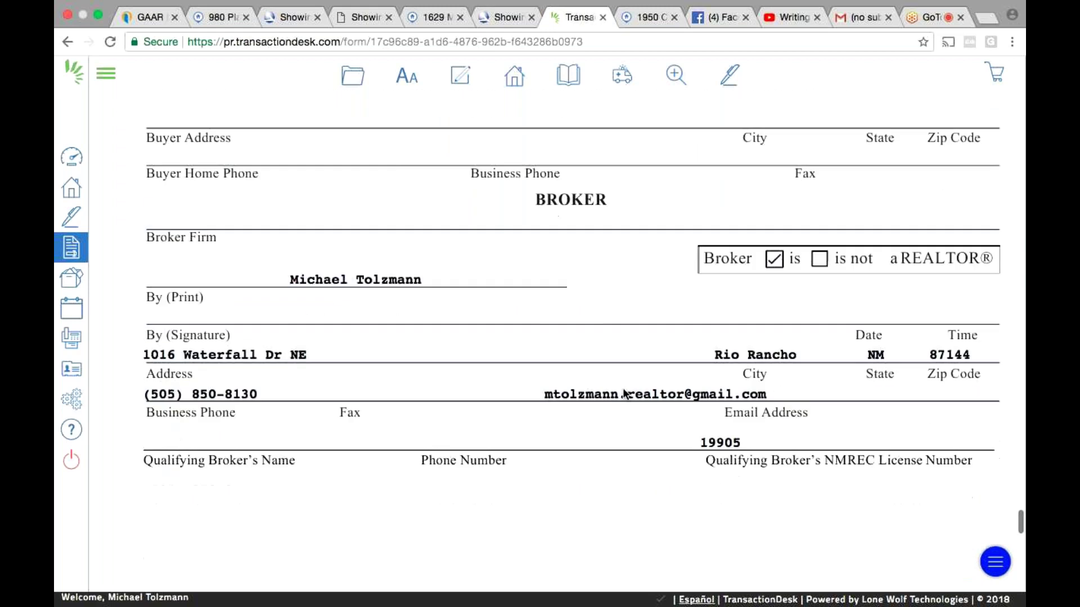
scroll(624, 392, "down", 9)
scroll(623, 392, "up", 20)
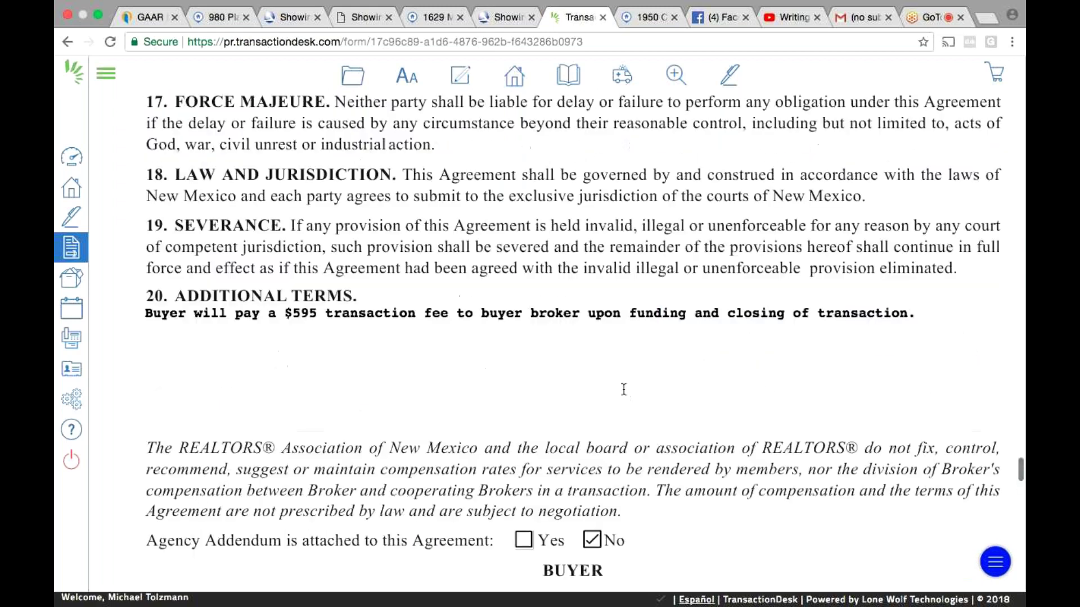
scroll(623, 390, "up", 2)
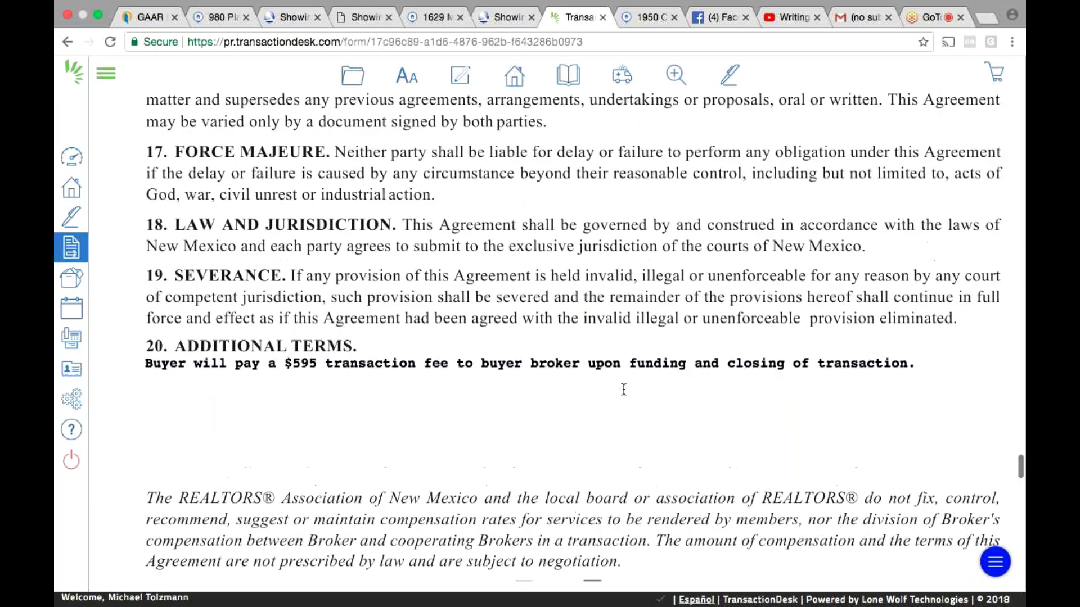
scroll(623, 389, "up", 14)
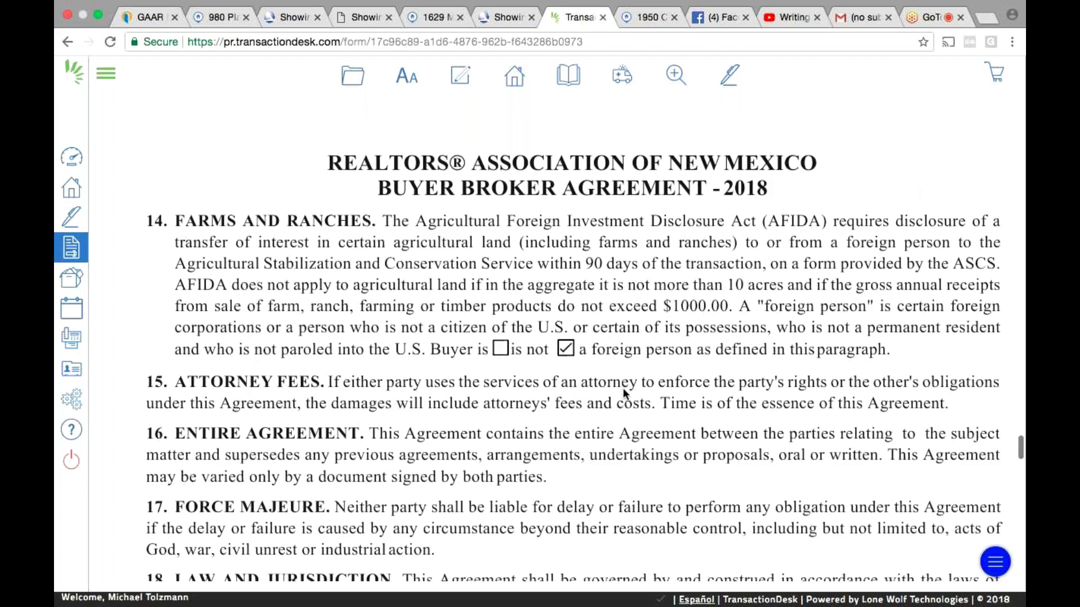
scroll(623, 389, "down", 16)
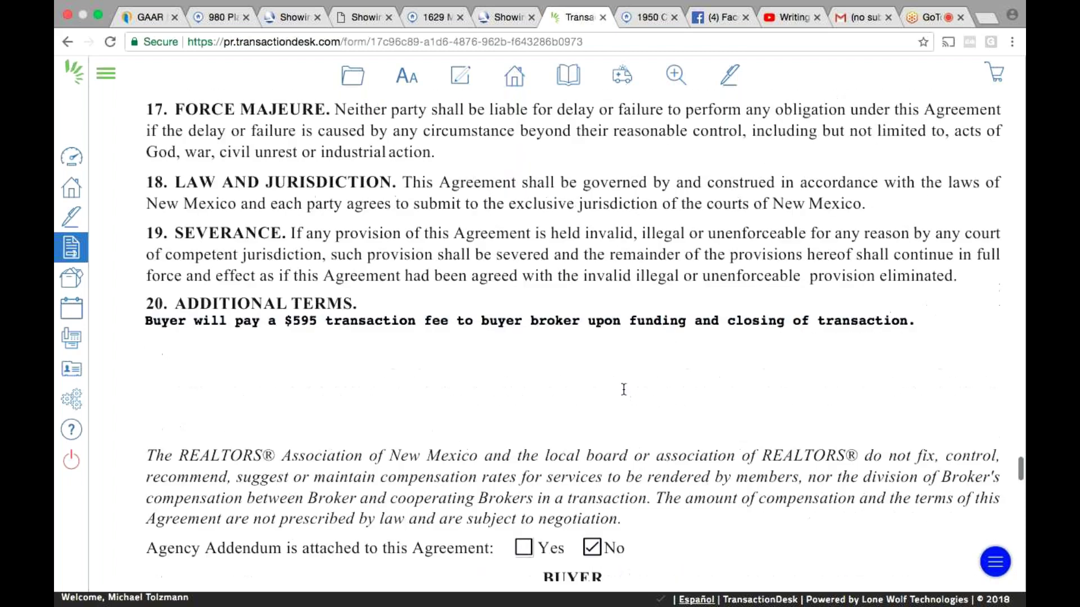
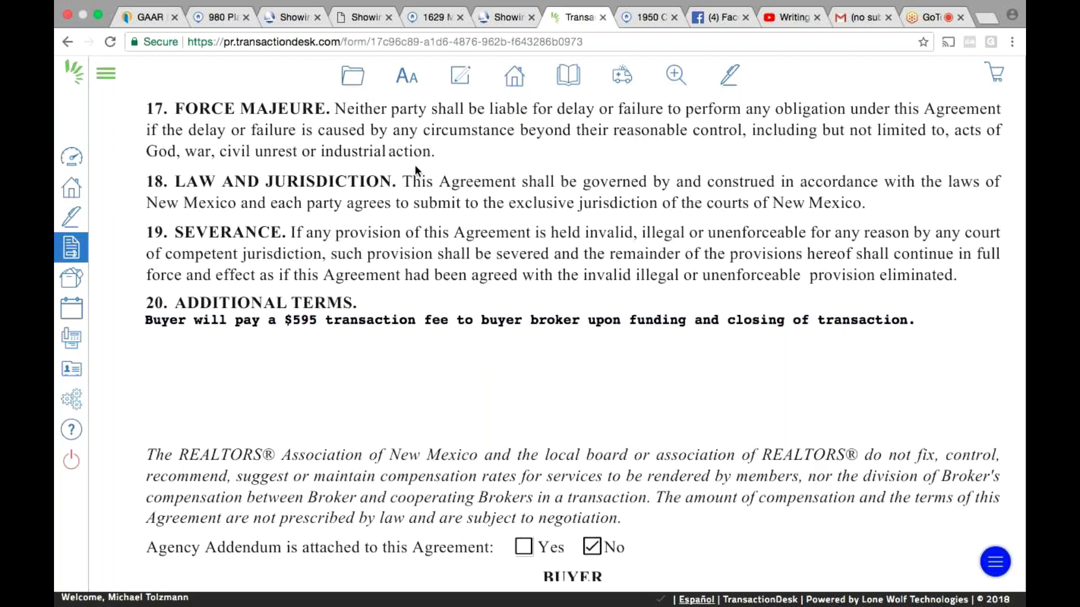
Close the 1206 Buyer Broker Agreement form and return to the transaction's Forms list
left_click(353, 76)
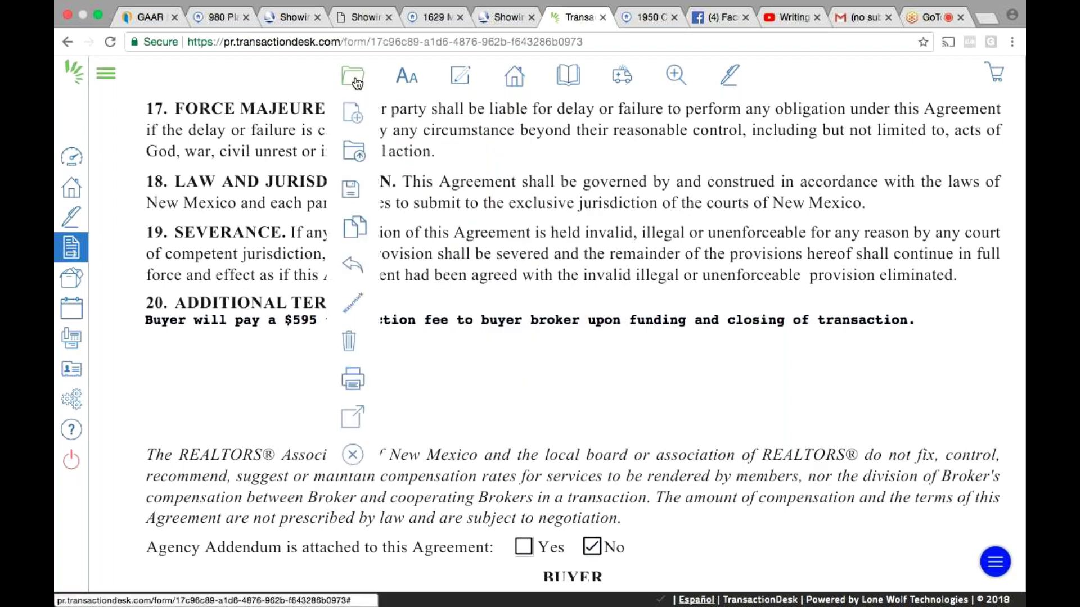
left_click(351, 455)
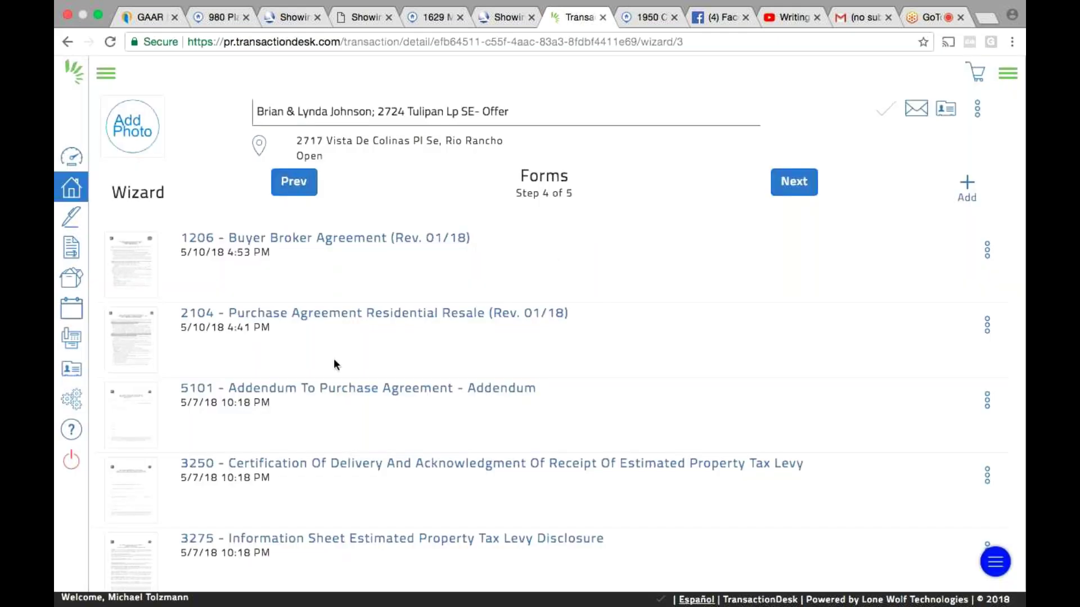
Open the 2104 Purchase Agreement Residential Resale and scroll to Part II – Other Required Disclosures
left_click(345, 315)
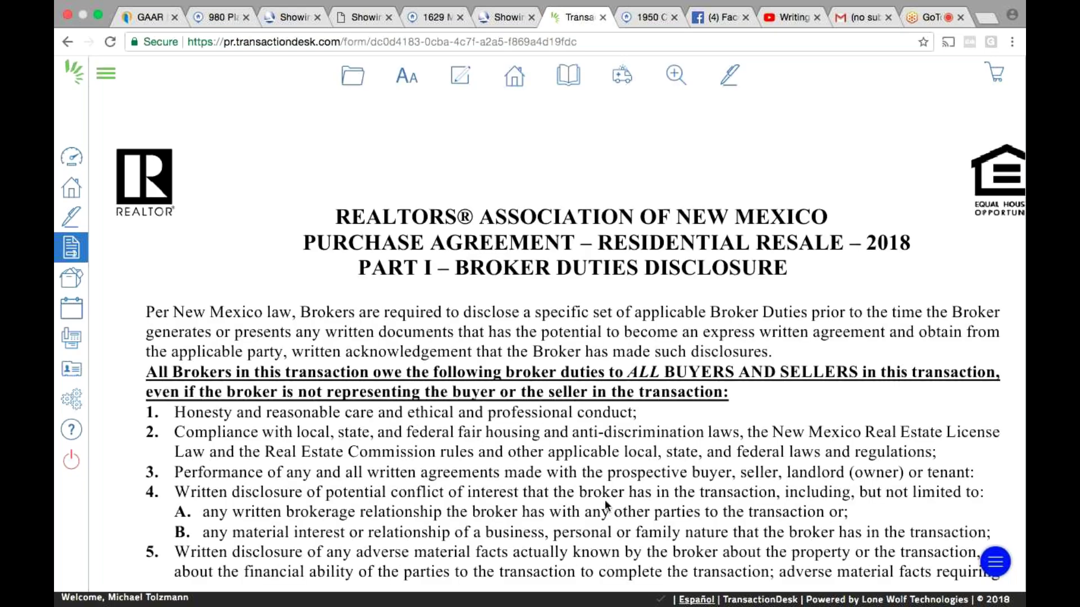
scroll(606, 499, "down", 3)
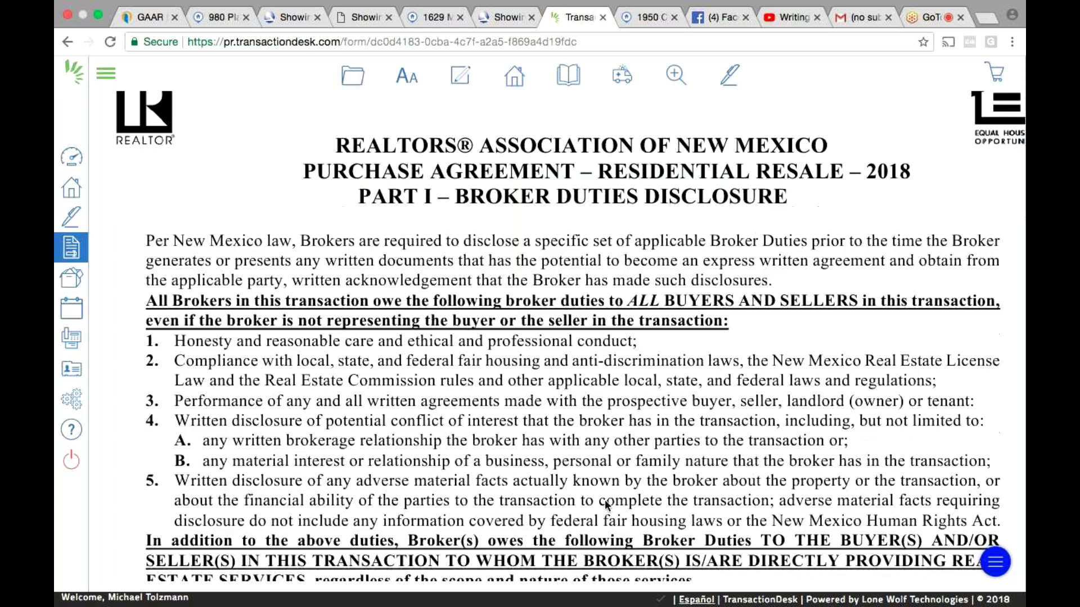
scroll(605, 500, "down", 2)
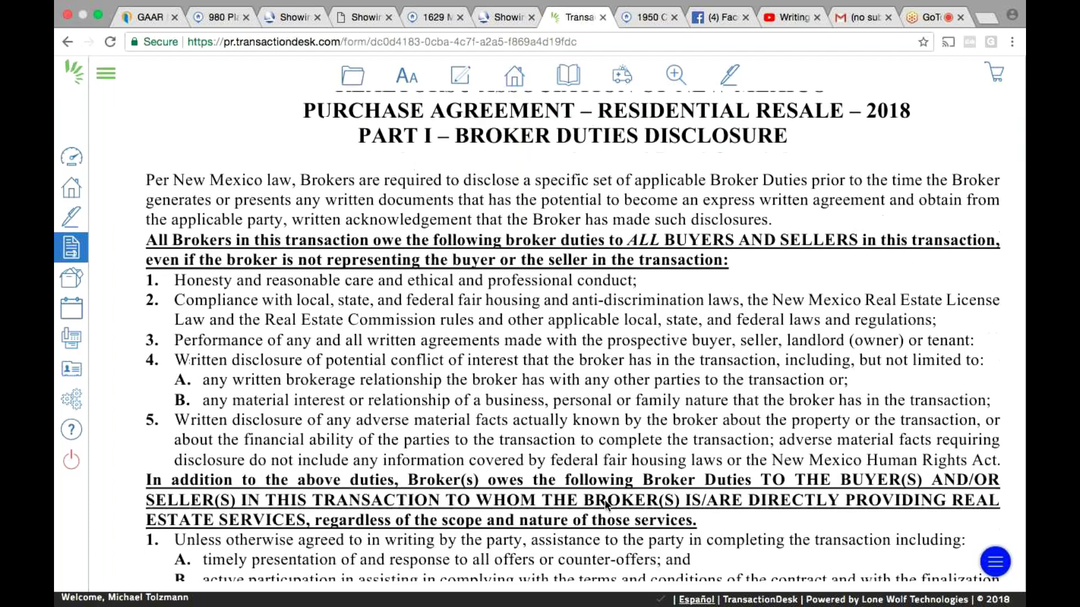
scroll(605, 499, "down", 1)
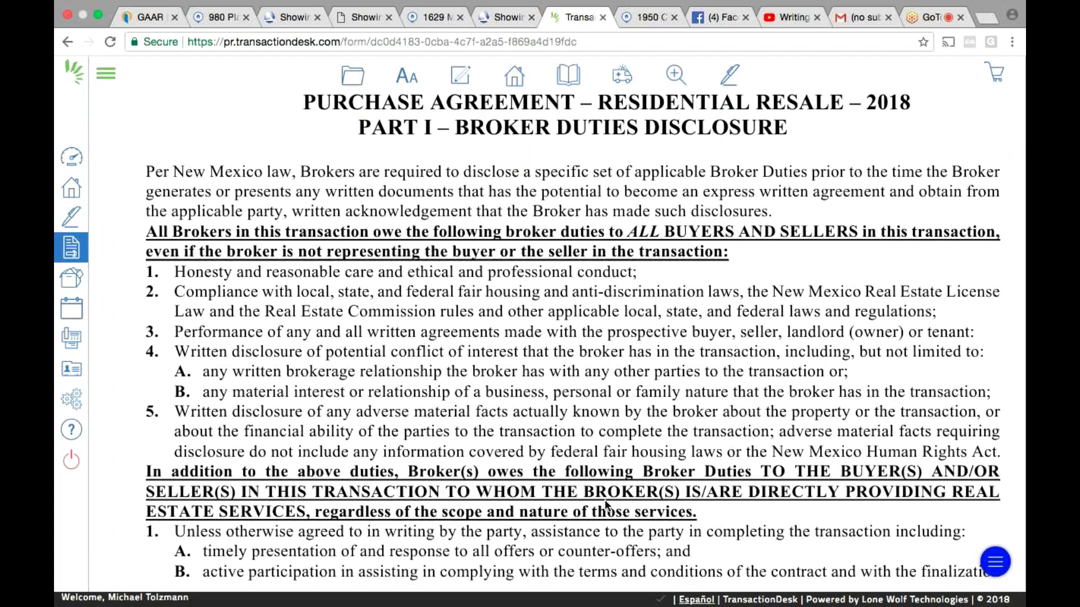
scroll(605, 500, "down", 10)
scroll(605, 504, "down", 20)
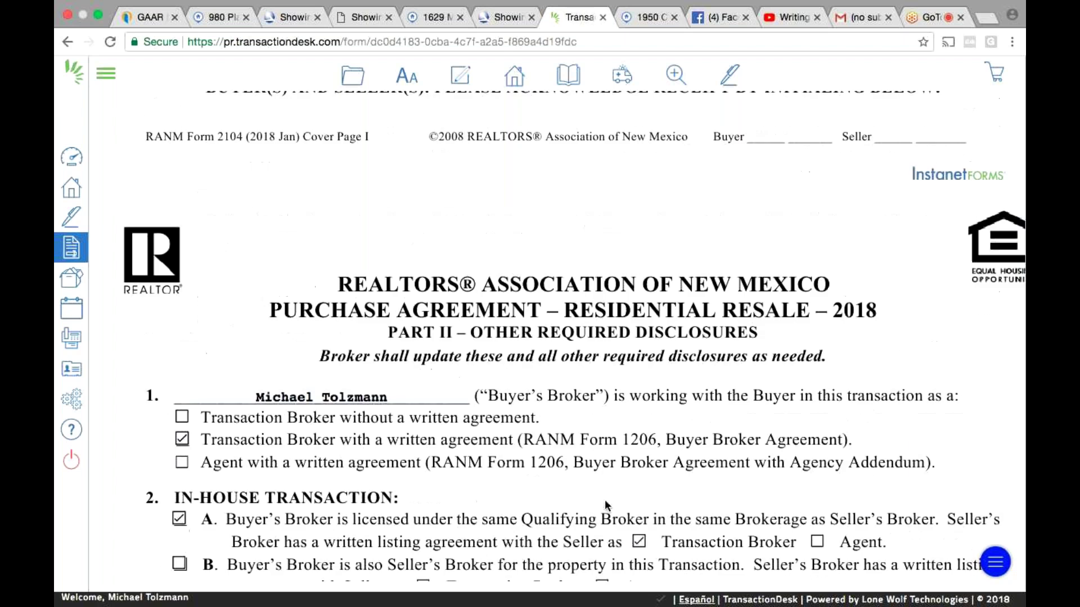
scroll(606, 503, "down", 4)
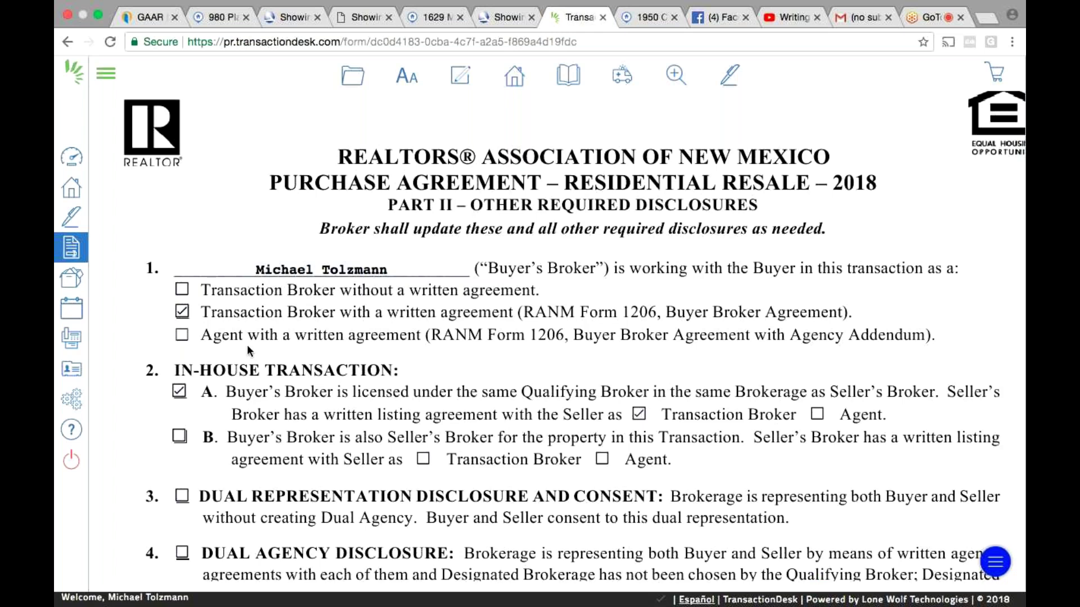
left_click(183, 290)
left_click(181, 312)
scroll(434, 415, "down", 1)
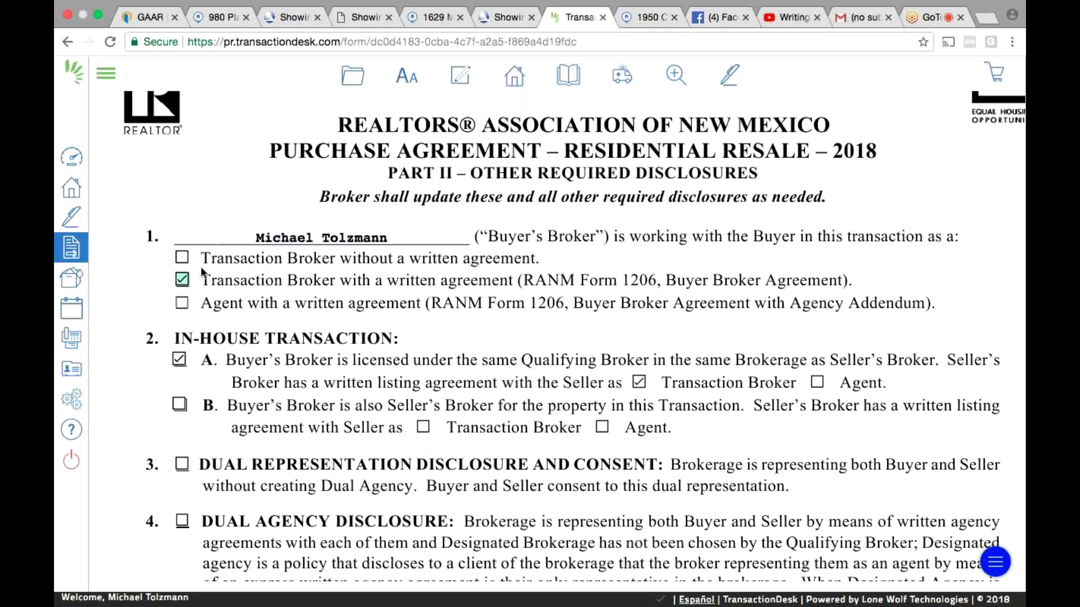
left_click(184, 305)
scroll(611, 470, "down", 1)
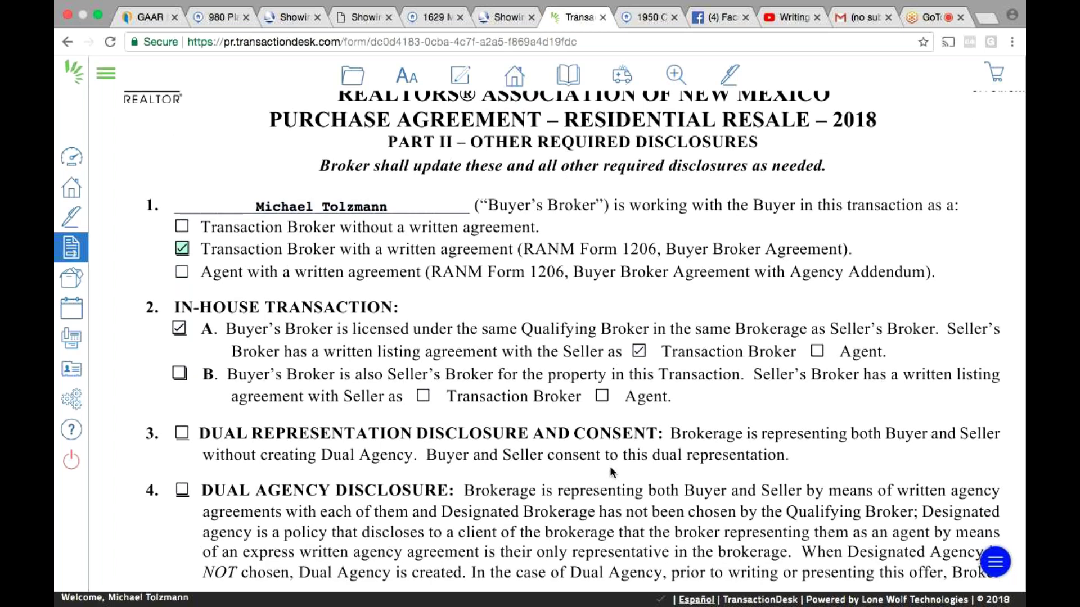
scroll(610, 468, "down", 2)
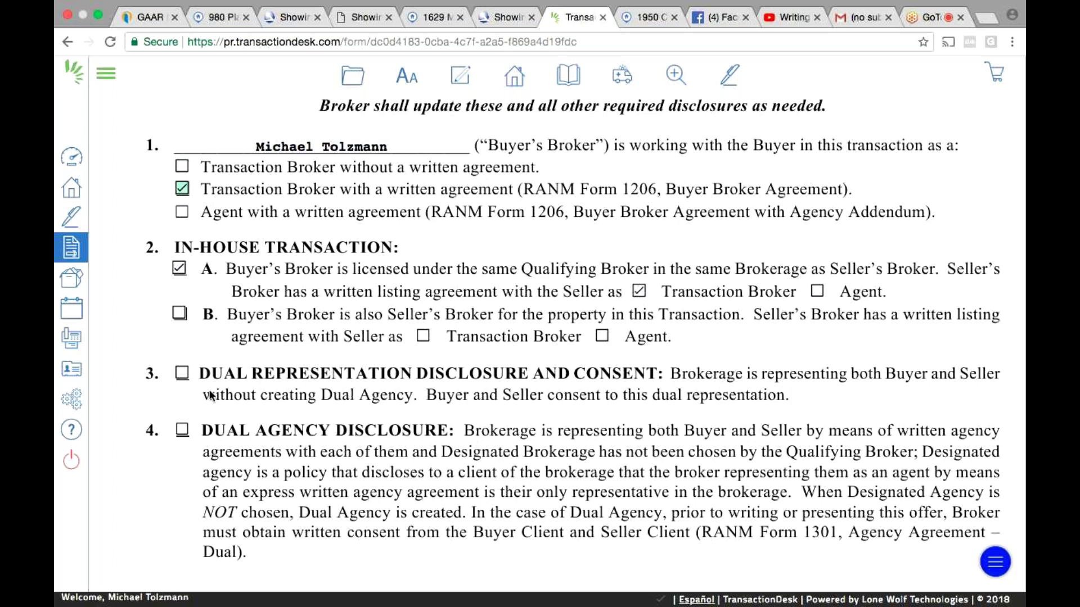
Check the section 3 Dual Representation consent and mark YES for item 5 rows A and B
left_click(183, 373)
scroll(273, 429, "down", 2)
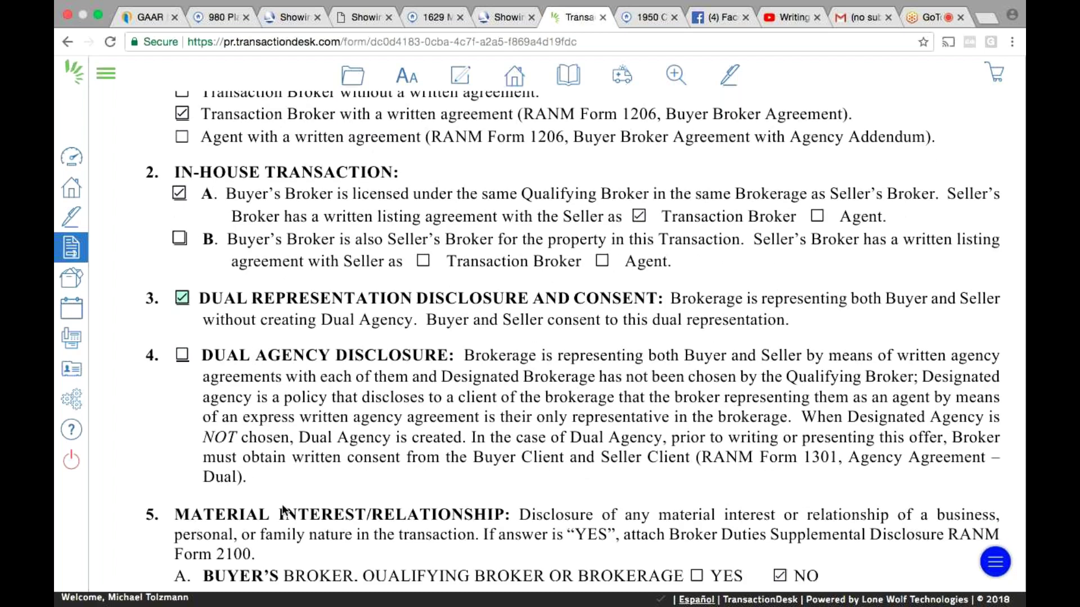
scroll(283, 509, "down", 3)
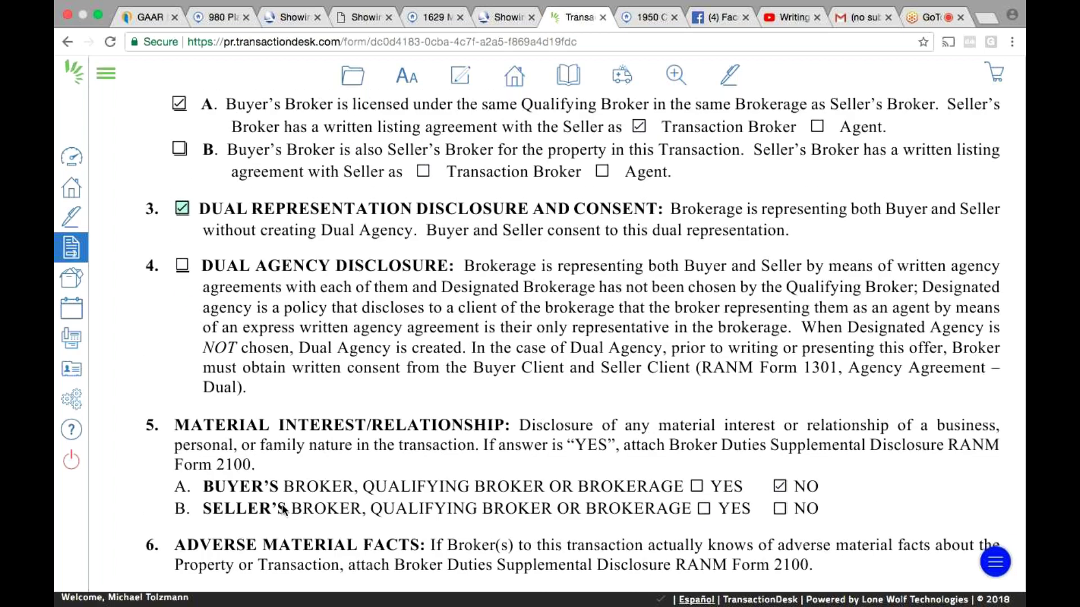
scroll(283, 509, "down", 1)
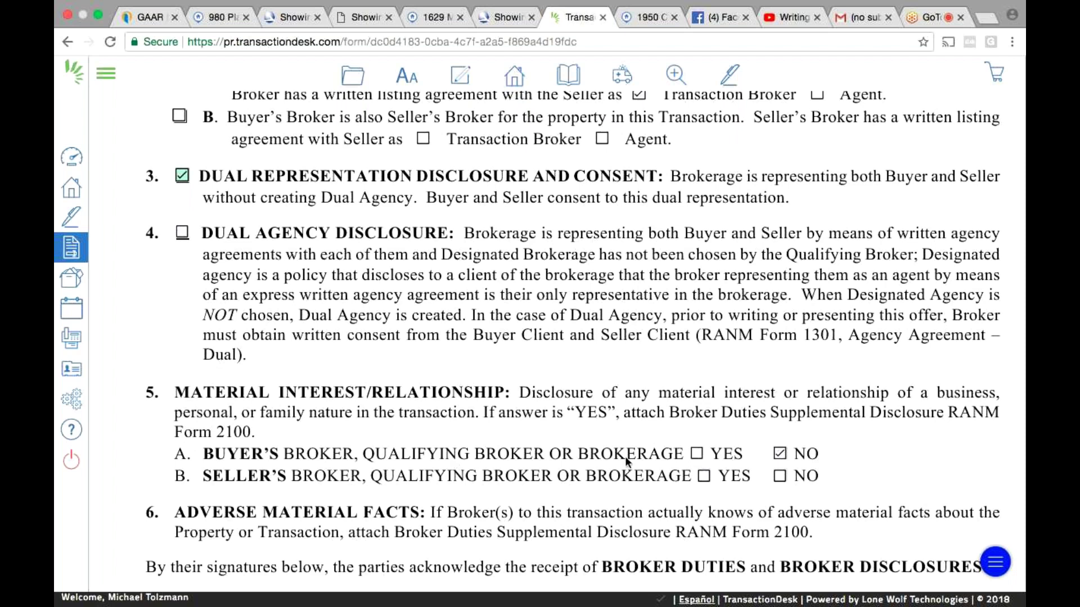
left_click(697, 453)
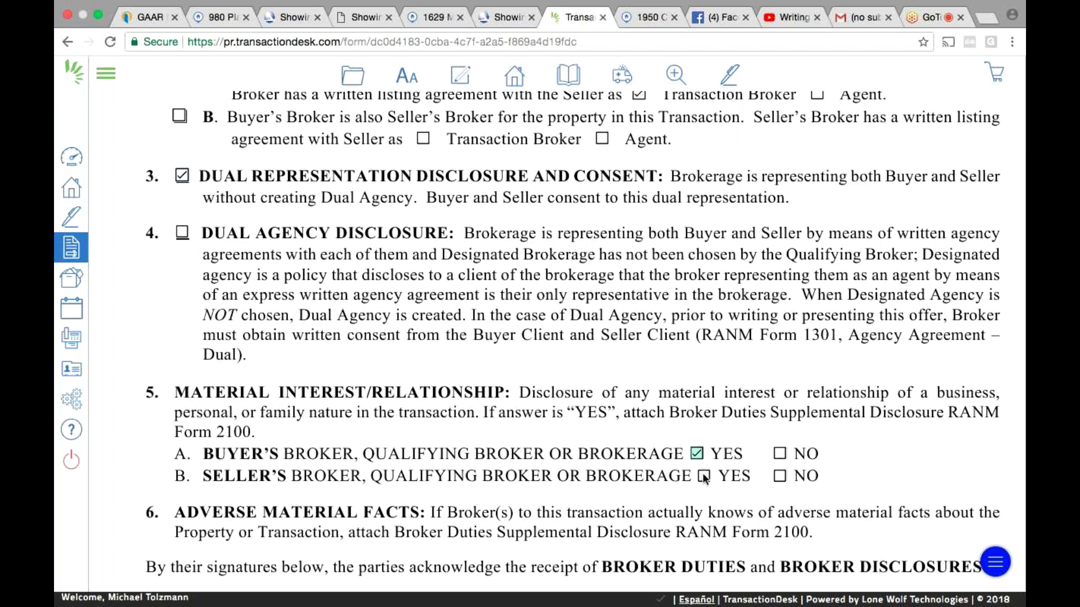
left_click(703, 476)
Review the signature block, then close the 2104 purchase agreement from the folder menu
scroll(743, 487, "down", 1)
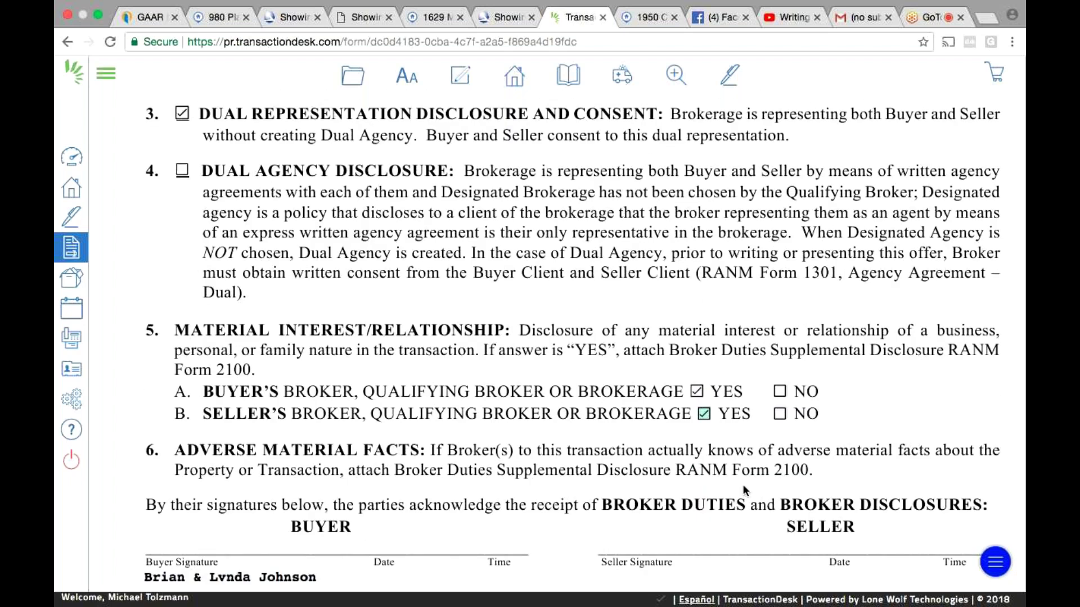
scroll(743, 489, "down", 5)
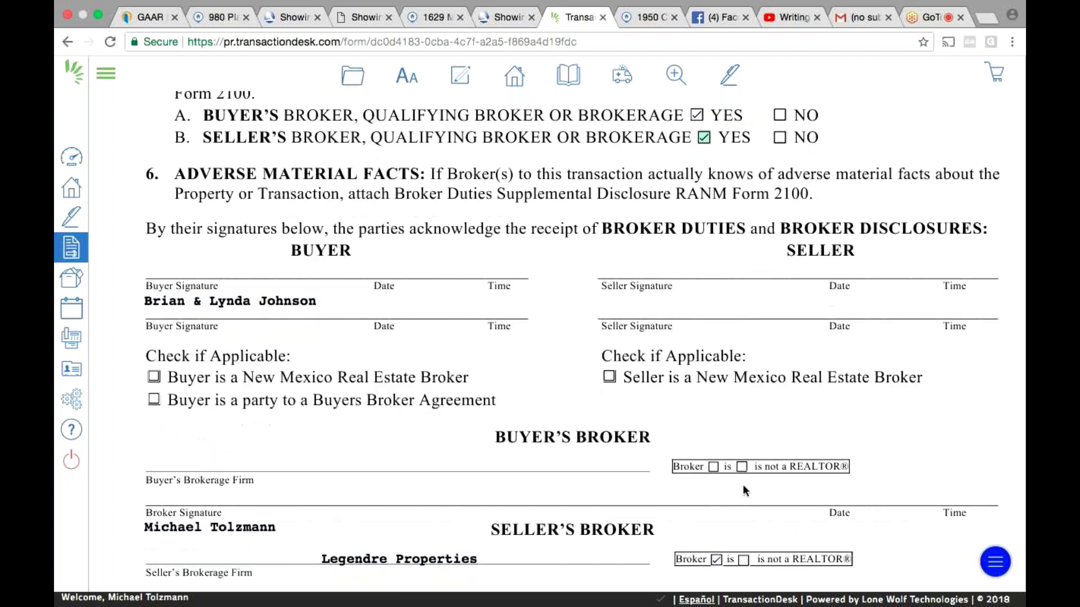
scroll(743, 487, "down", 2)
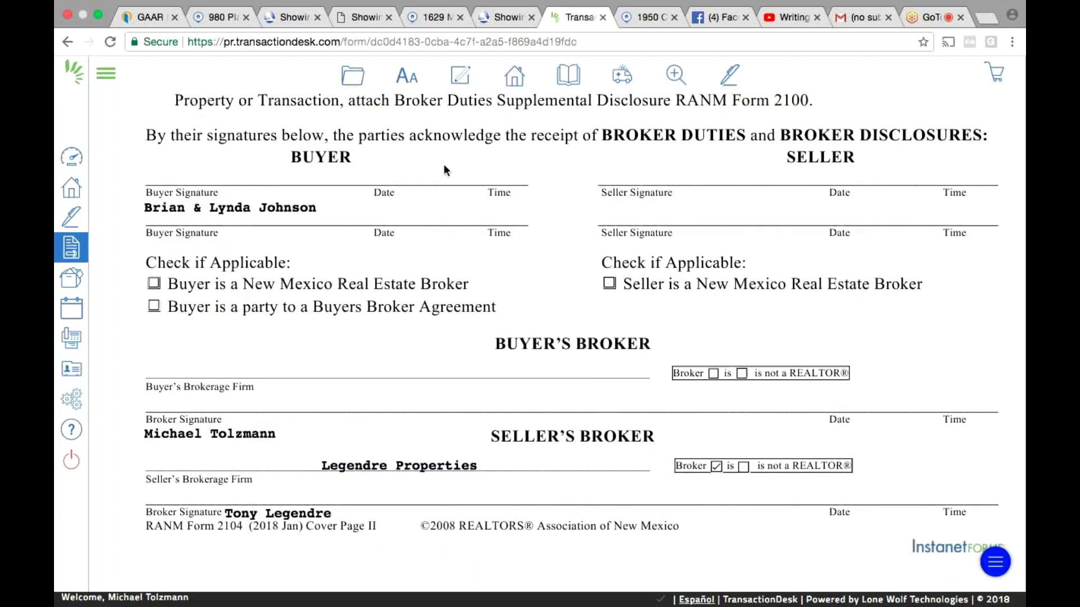
scroll(461, 177, "up", 4)
scroll(462, 180, "up", 2)
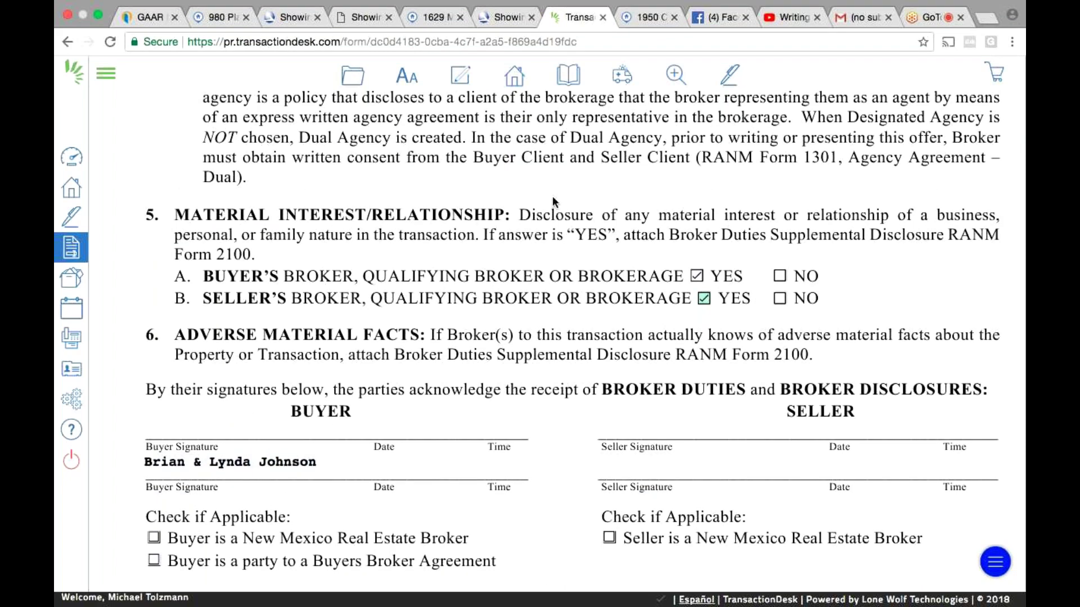
mouse_move(363, 73)
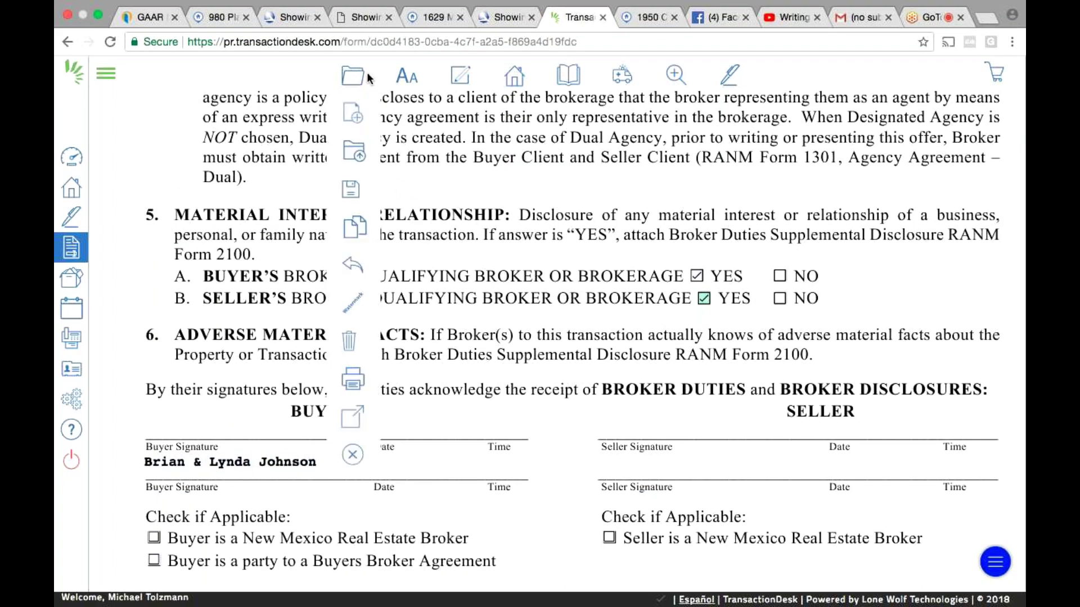
left_click(353, 455)
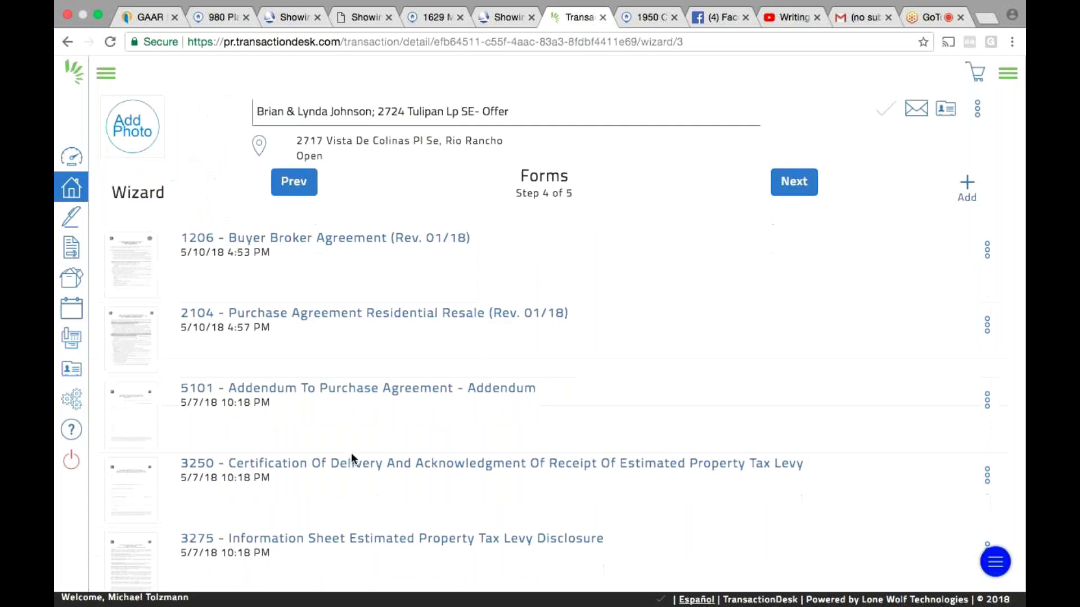
Search the form library for 2100 and add Broker Duties Supplemental Disclosure to the transaction
left_click(967, 187)
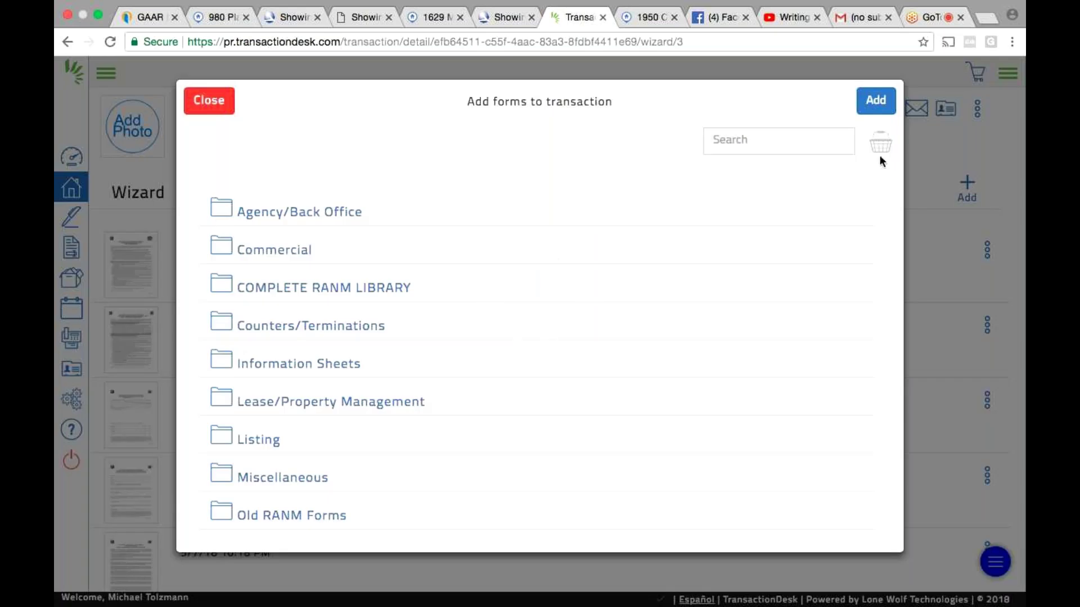
left_click(841, 145)
type("2100")
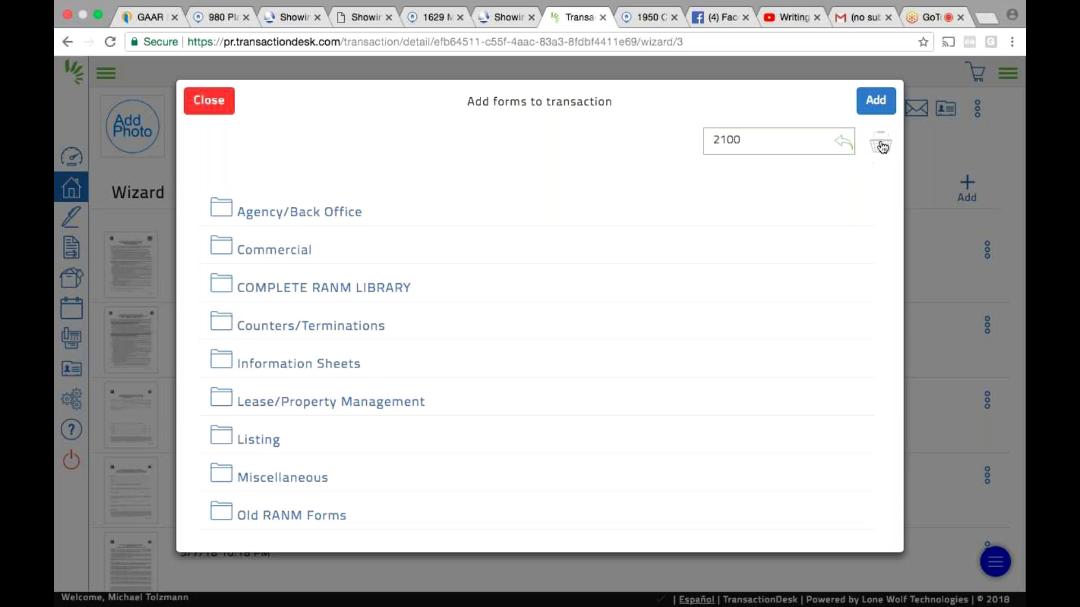
key("Return")
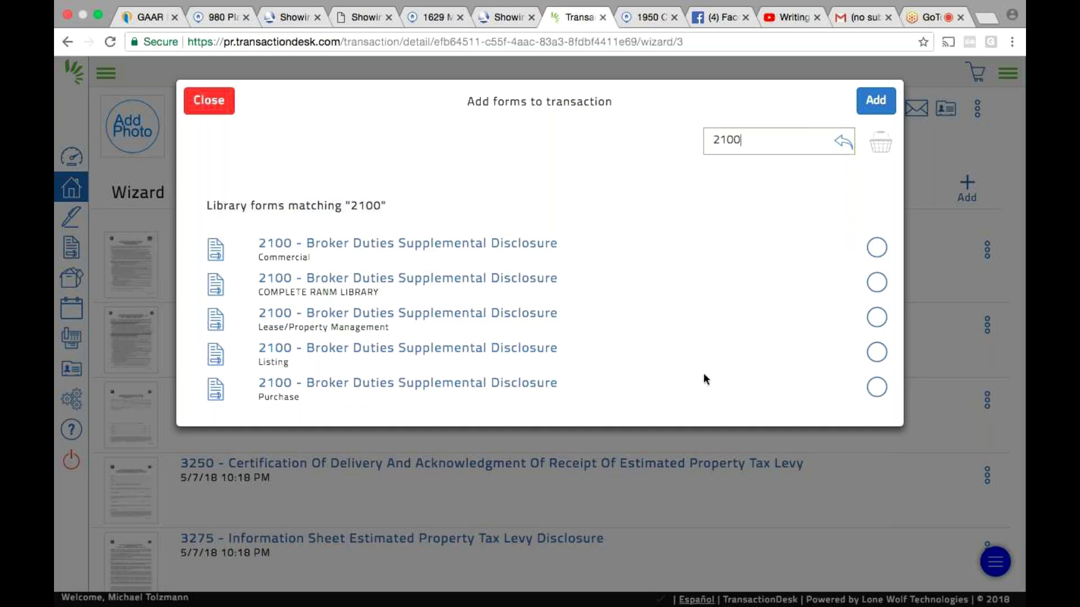
left_click(877, 248)
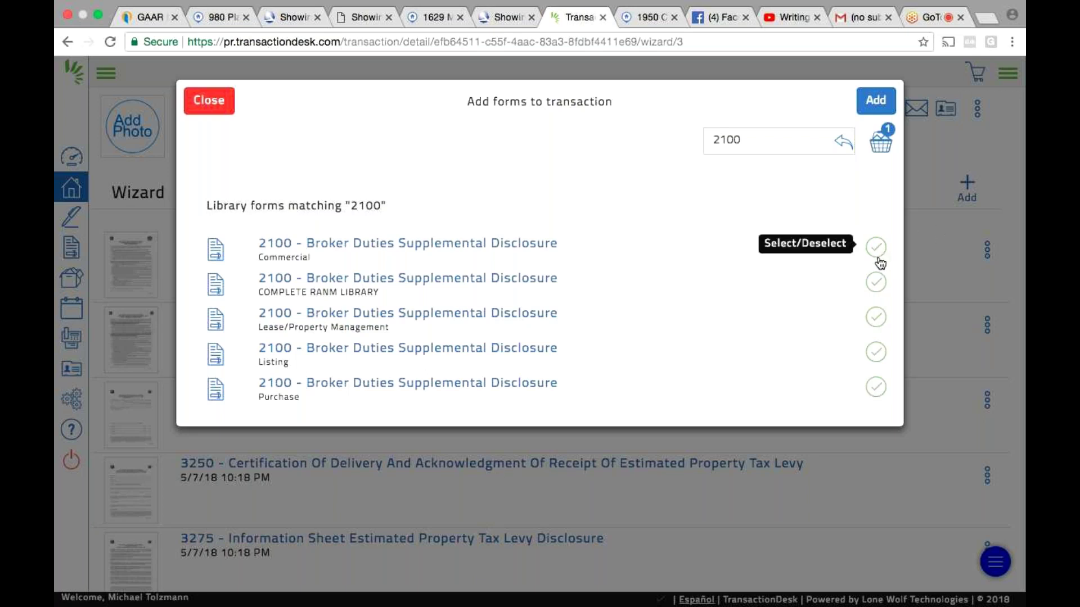
left_click(875, 97)
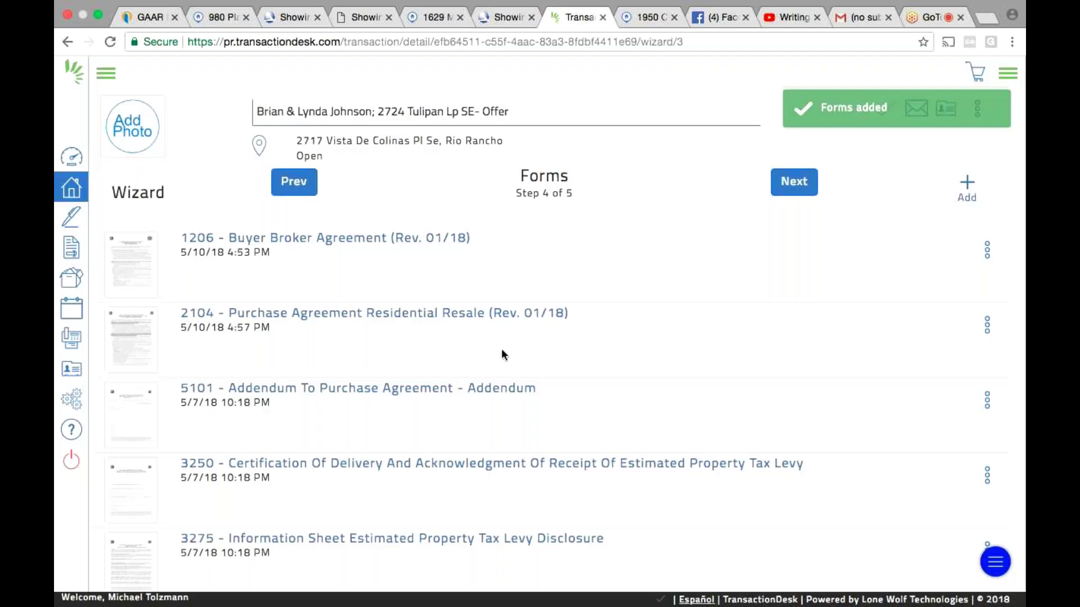
Scroll the Forms list to confirm 2100 now appears among the transaction's forms
scroll(501, 349, "down", 10)
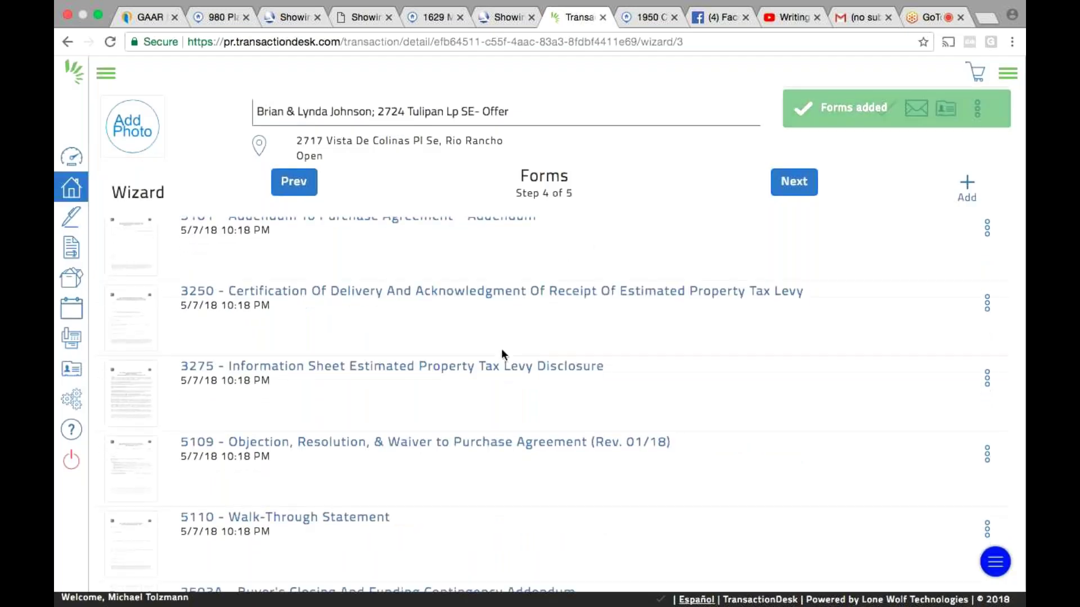
scroll(502, 348, "down", 6)
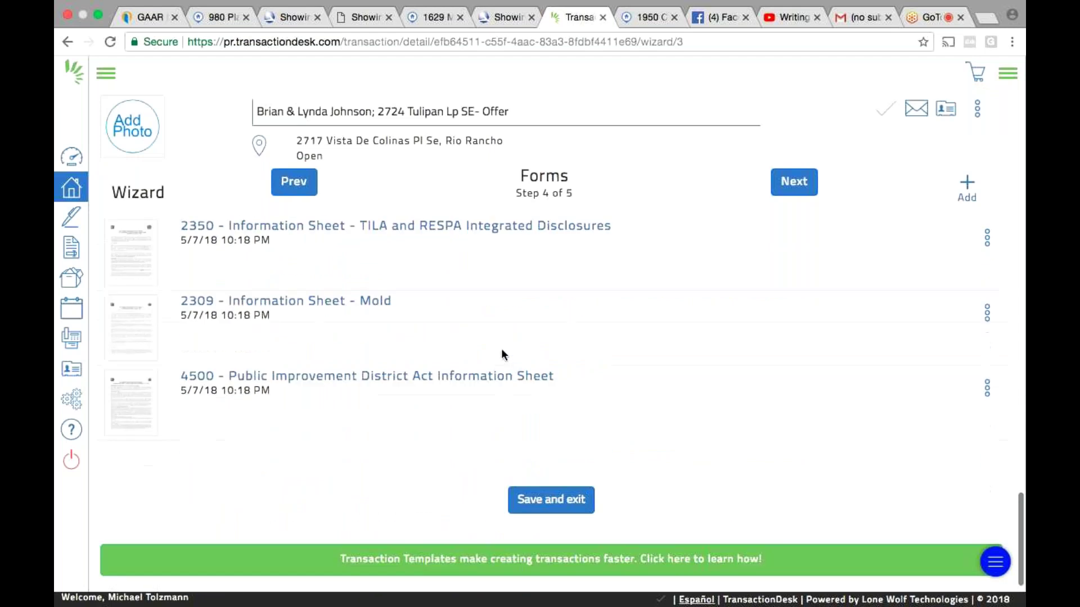
scroll(501, 349, "up", 10)
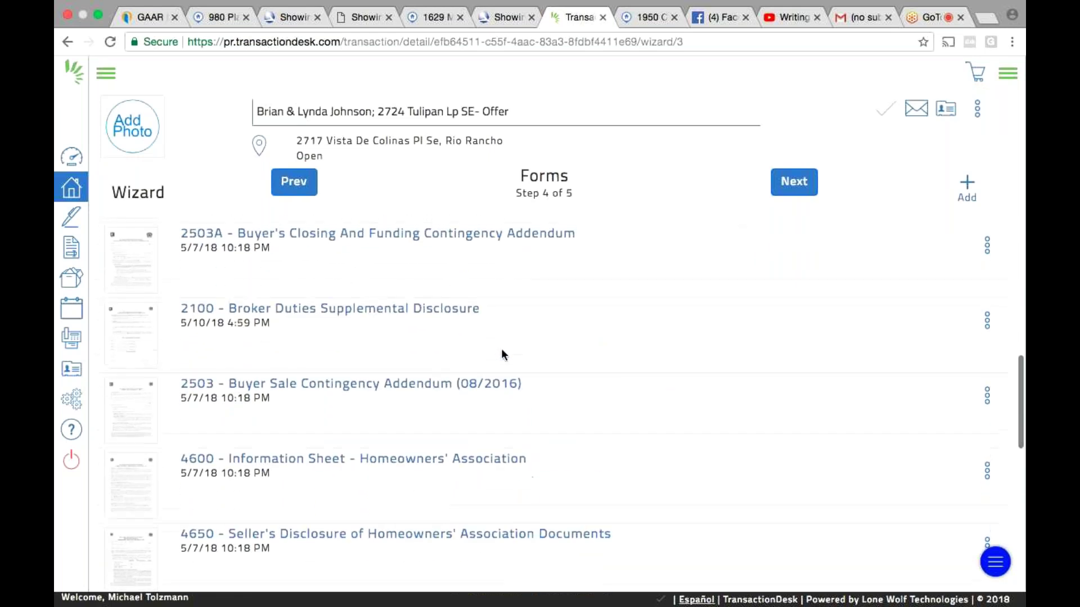
Open the 2100 Broker Duties Supplemental Disclosure form, then switch to the 1950 Crest flexmls tab
left_click(423, 314)
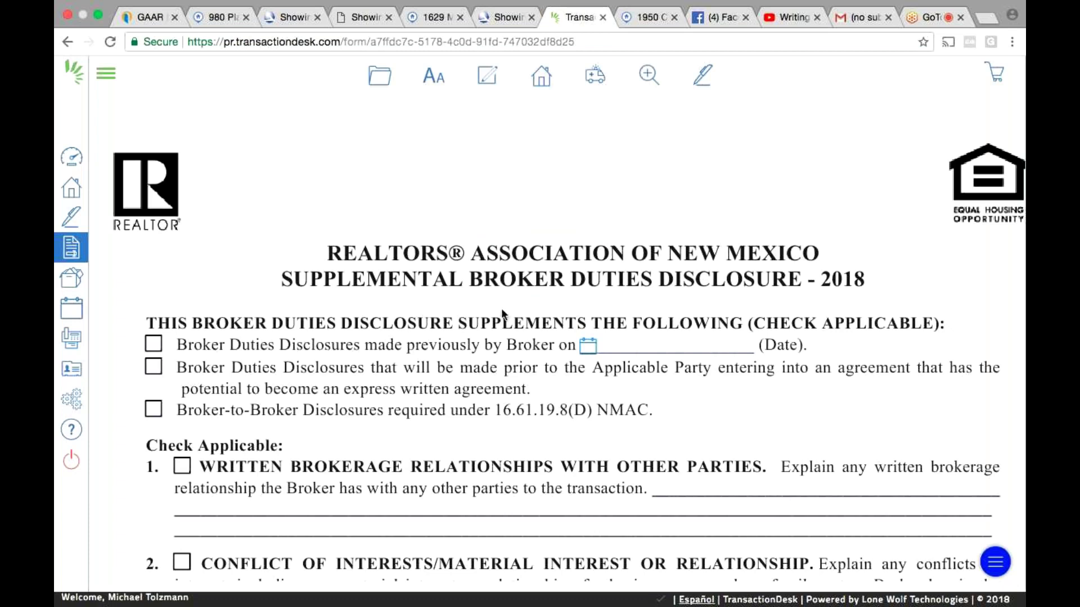
scroll(625, 372, "down", 4)
scroll(514, 105, "up", 4)
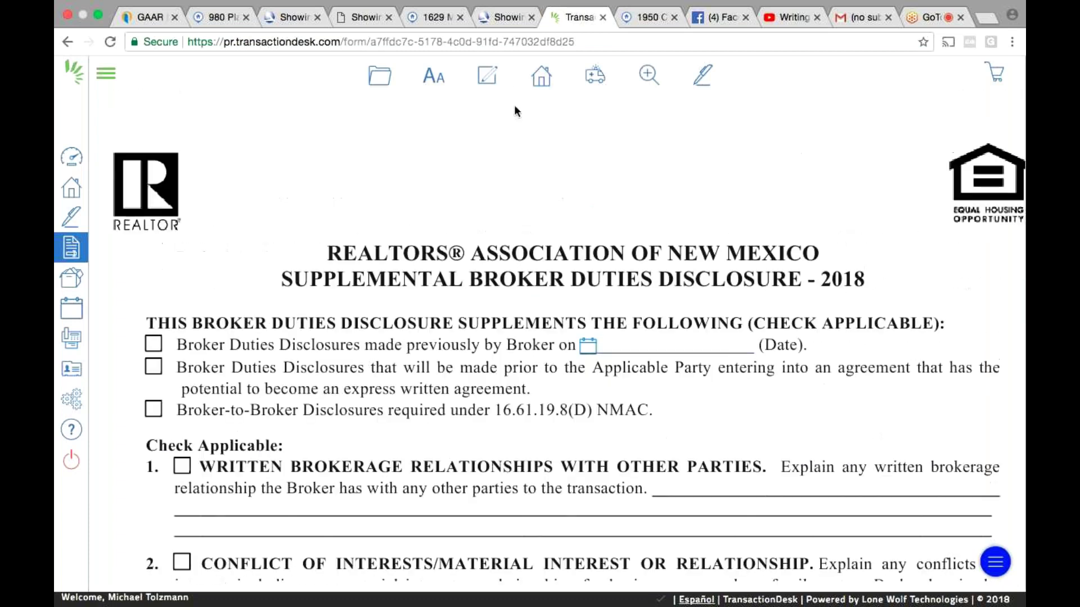
left_click(662, 18)
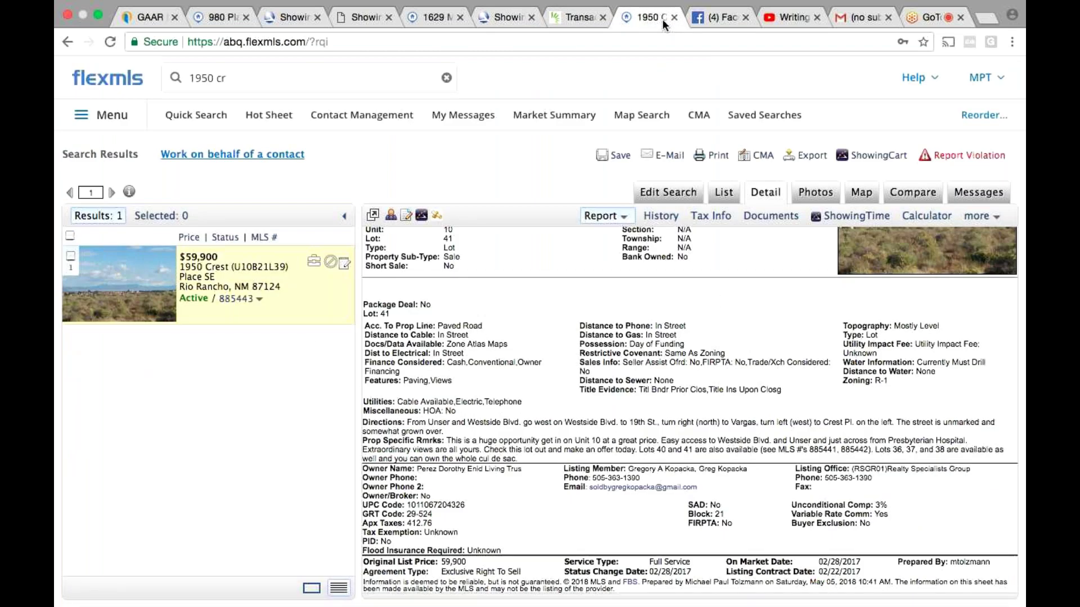
Scroll the detail report of the $59,900 1950 Crest Place SE lot
scroll(718, 298, "up", 3)
scroll(717, 296, "down", 1)
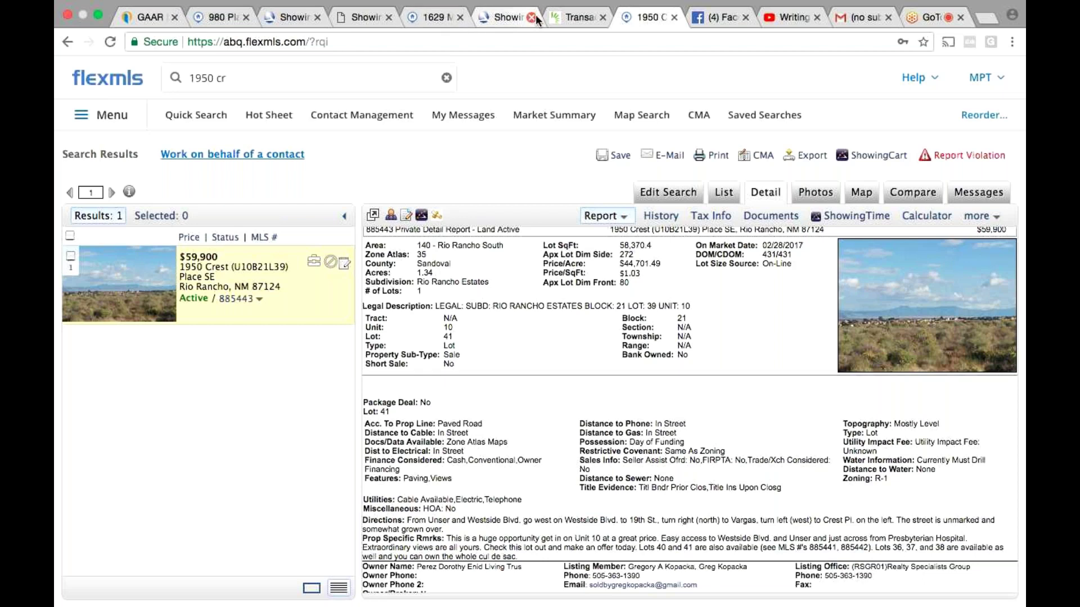
Close the Facebook, YouTube, Gmail, ShowingTime confirmation, TransactionDesk and 1629 Montiano tabs
left_click(748, 19)
left_click(745, 19)
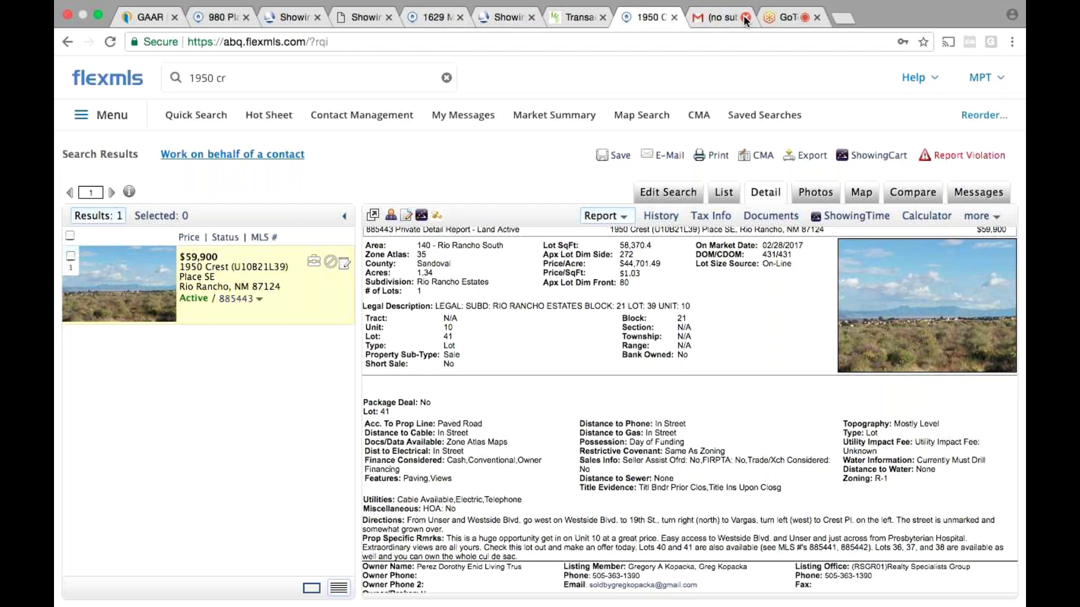
left_click(744, 19)
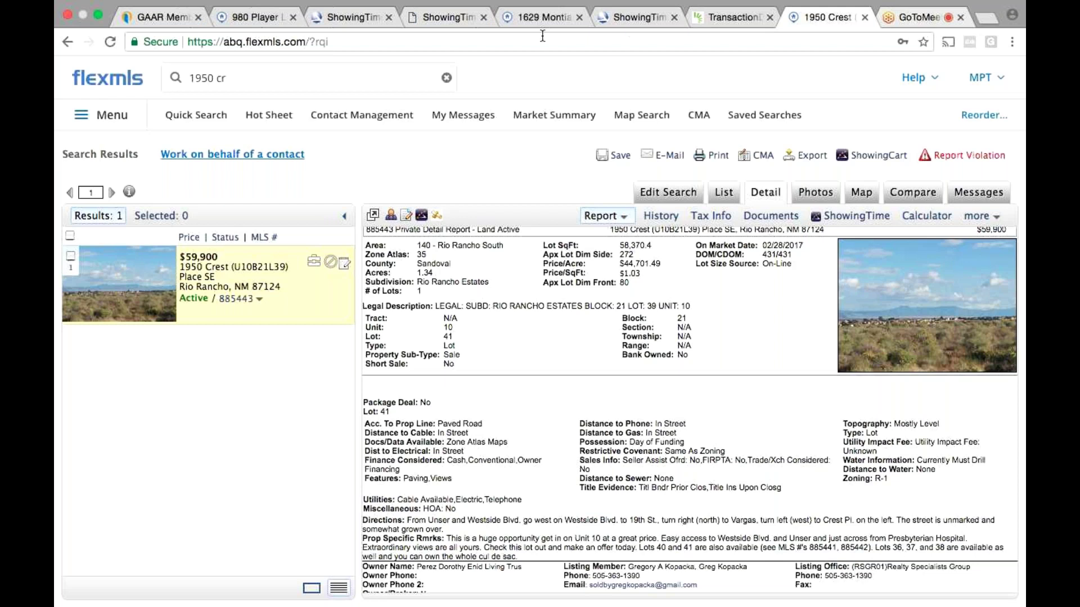
left_click(741, 22)
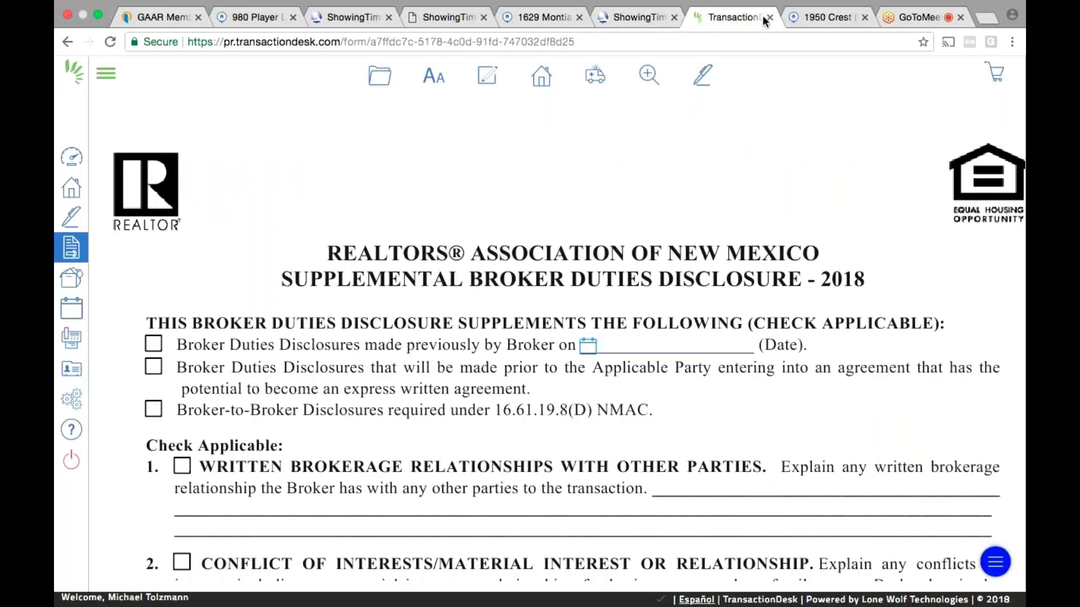
left_click(629, 23)
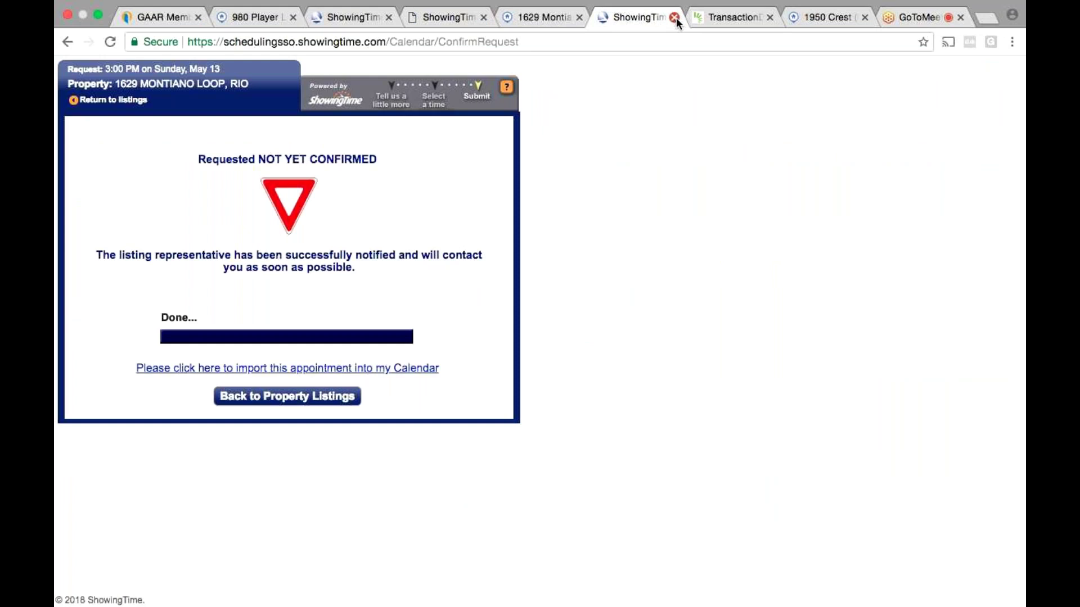
left_click(676, 18)
key("super+w")
key("super+w")
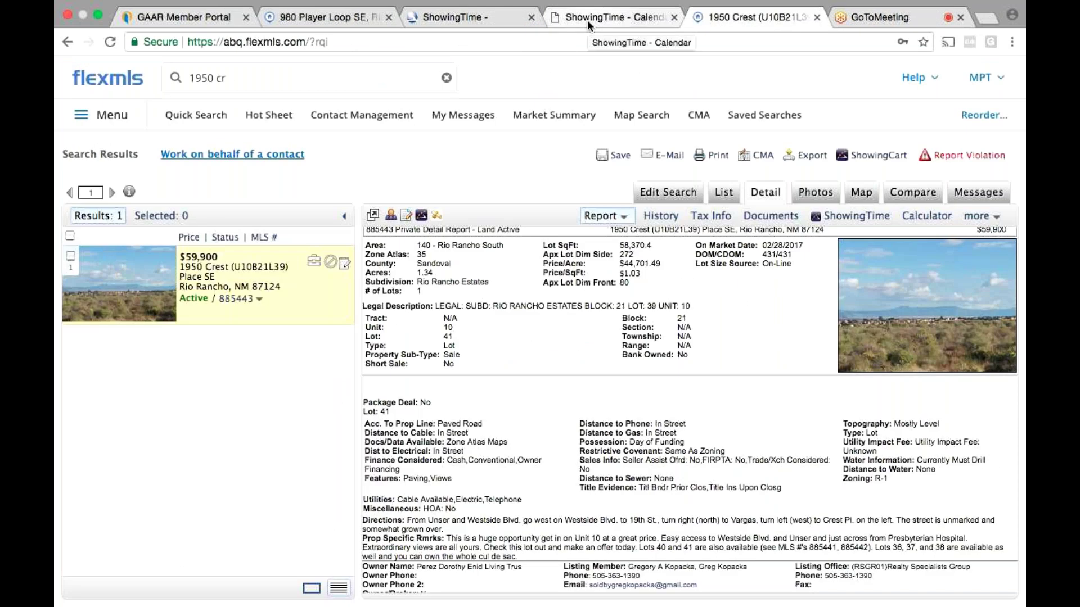
Close the remaining ShowingTime and 980 Player Loop tabs, leaving the GAAR Member Portal in front
left_click(640, 17)
left_click(674, 16)
left_click(480, 20)
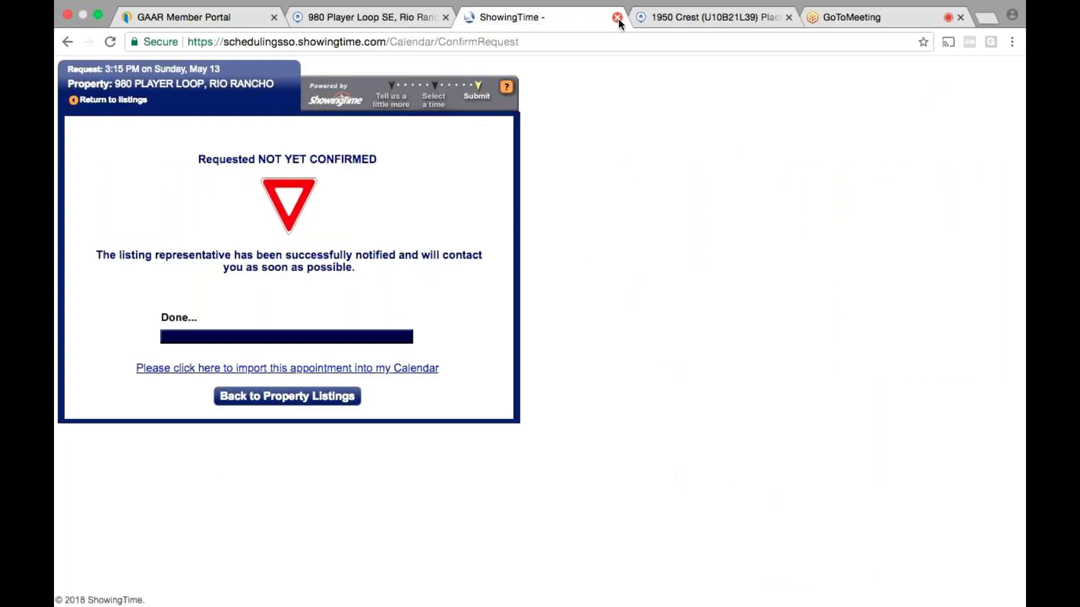
left_click(618, 17)
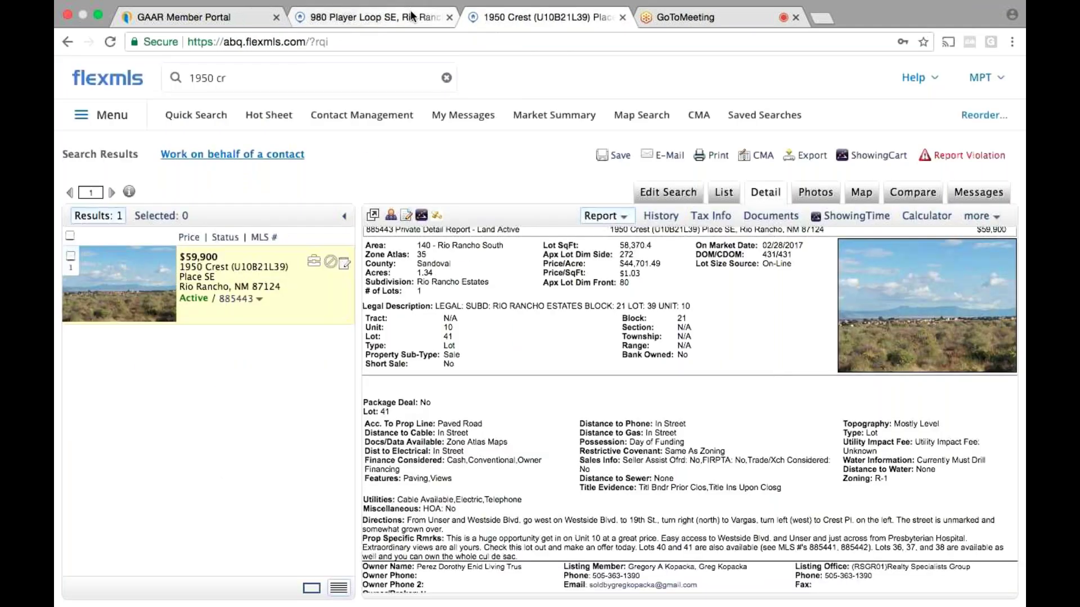
left_click(411, 15)
left_click(449, 17)
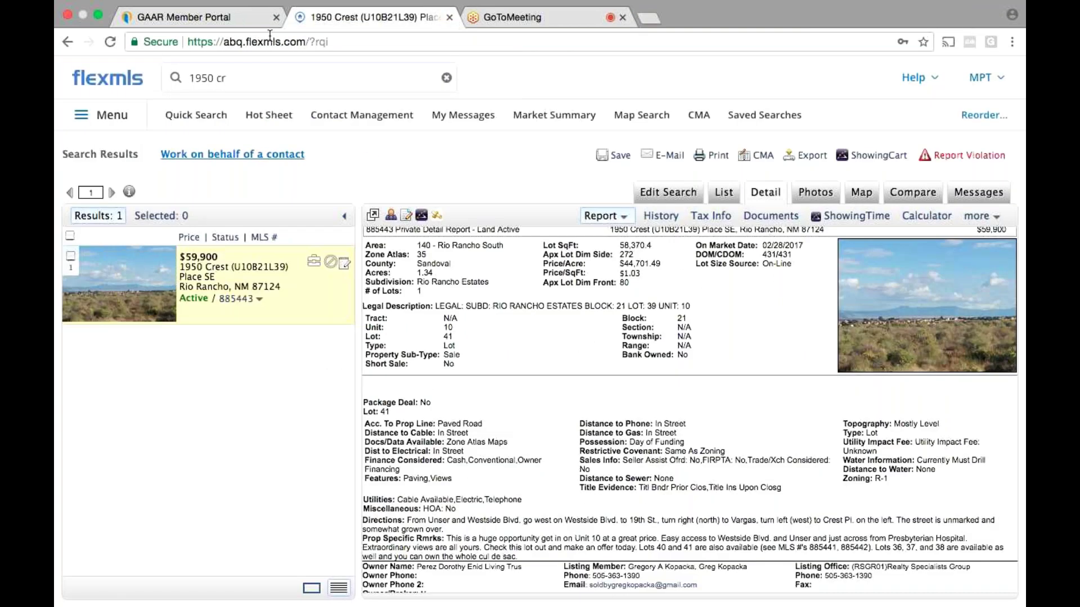
left_click(220, 18)
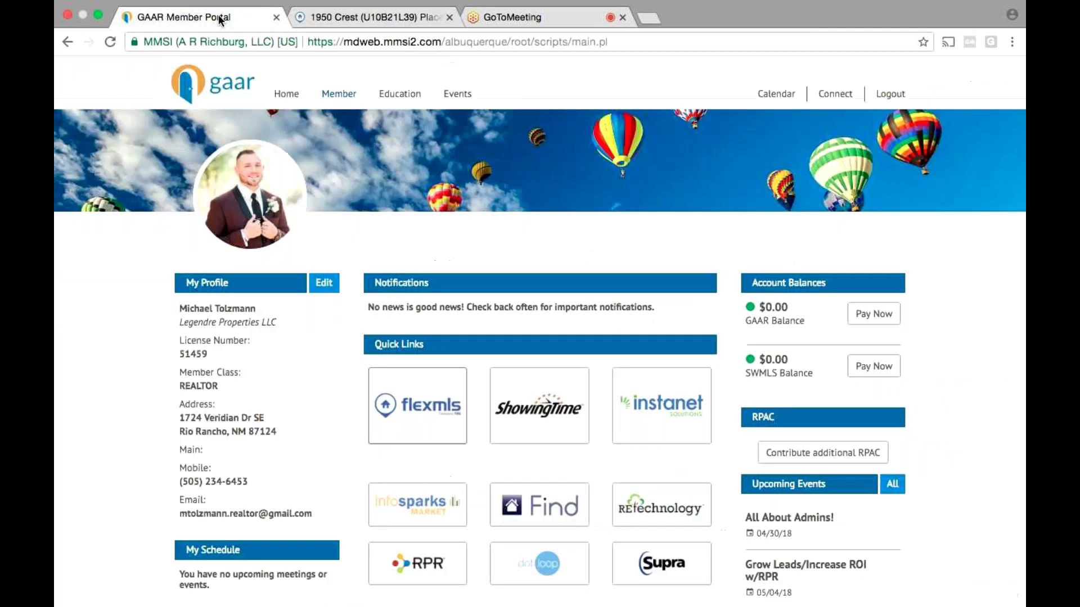
Launch flexmls from the GAAR portal's Quick Links tile
left_click(434, 402)
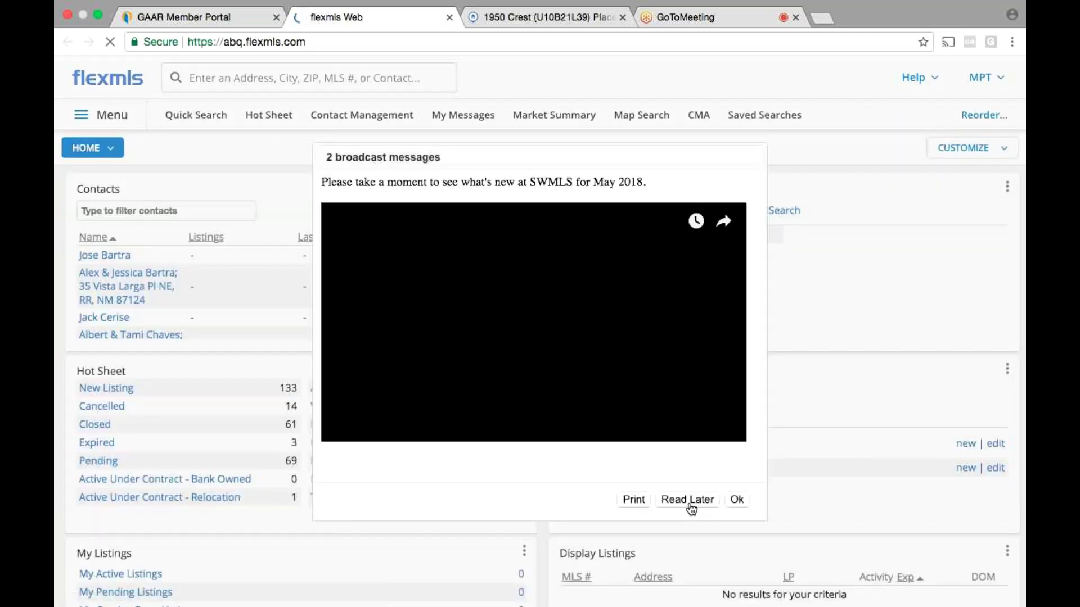
Dismiss both broadcast messages and switch the map search to 2 - Land (4,209 matches)
left_click(691, 502)
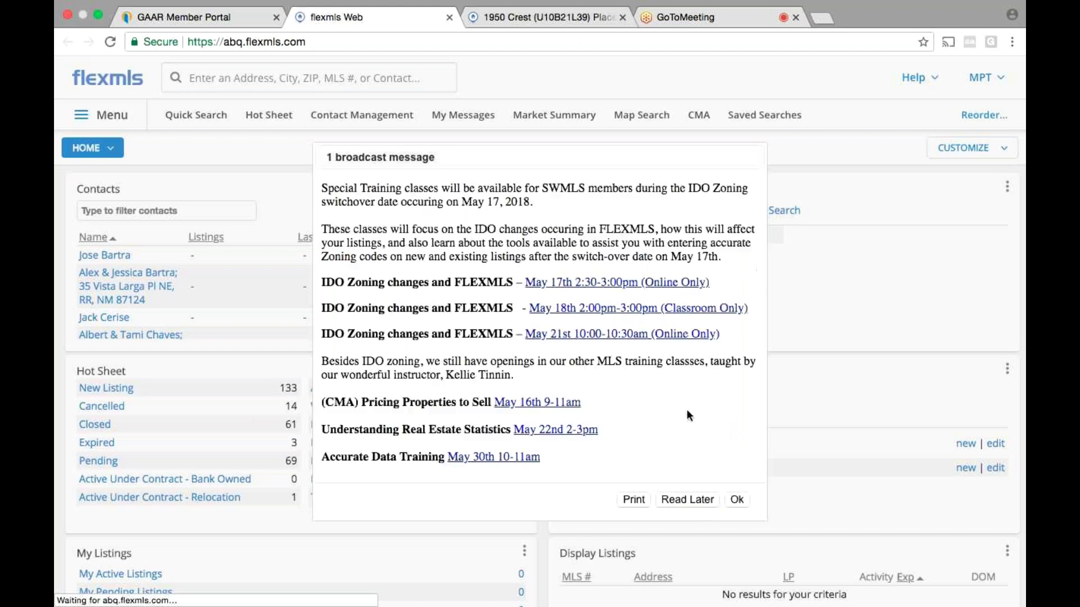
left_click(687, 500)
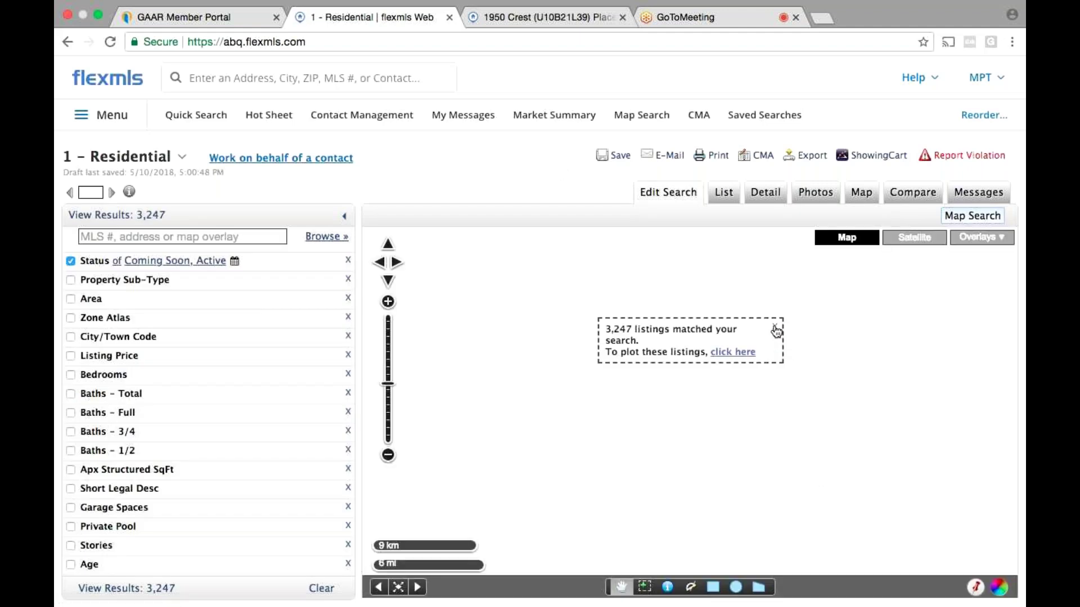
left_click(777, 332)
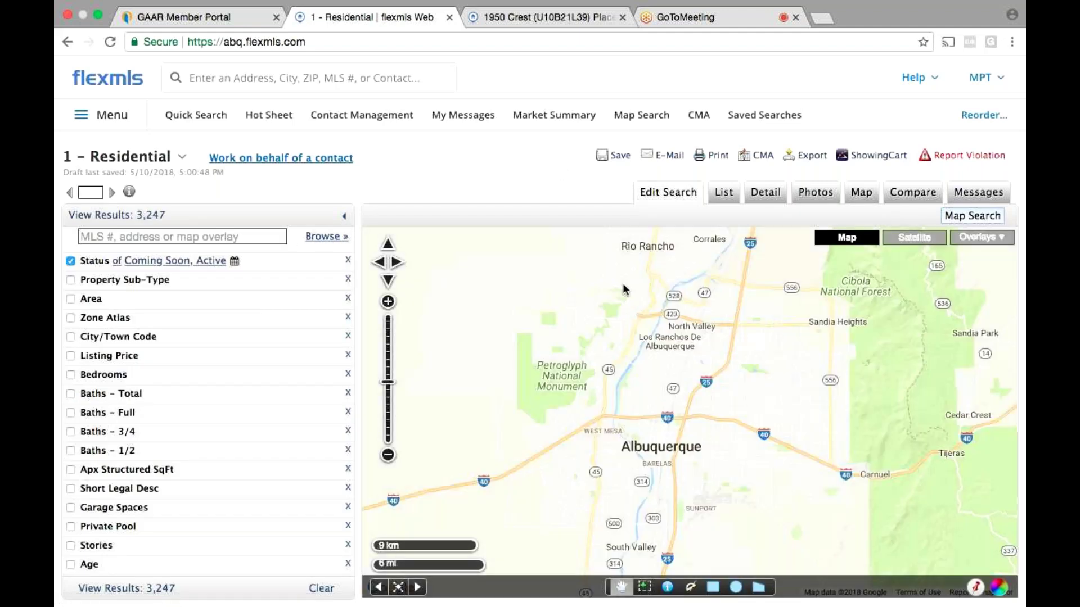
left_click(168, 164)
left_click(146, 213)
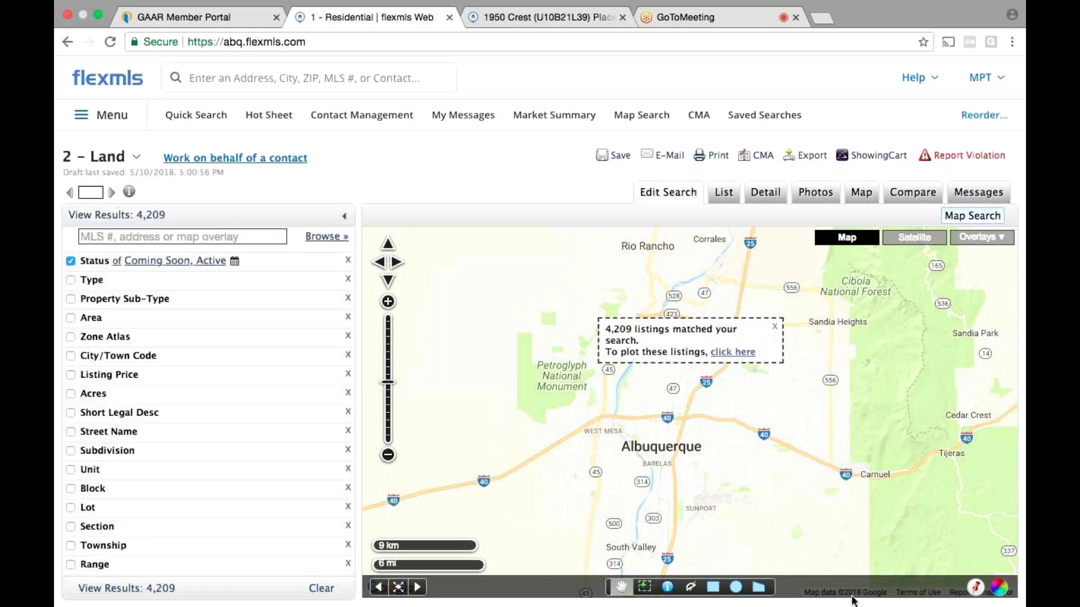
left_click(775, 328)
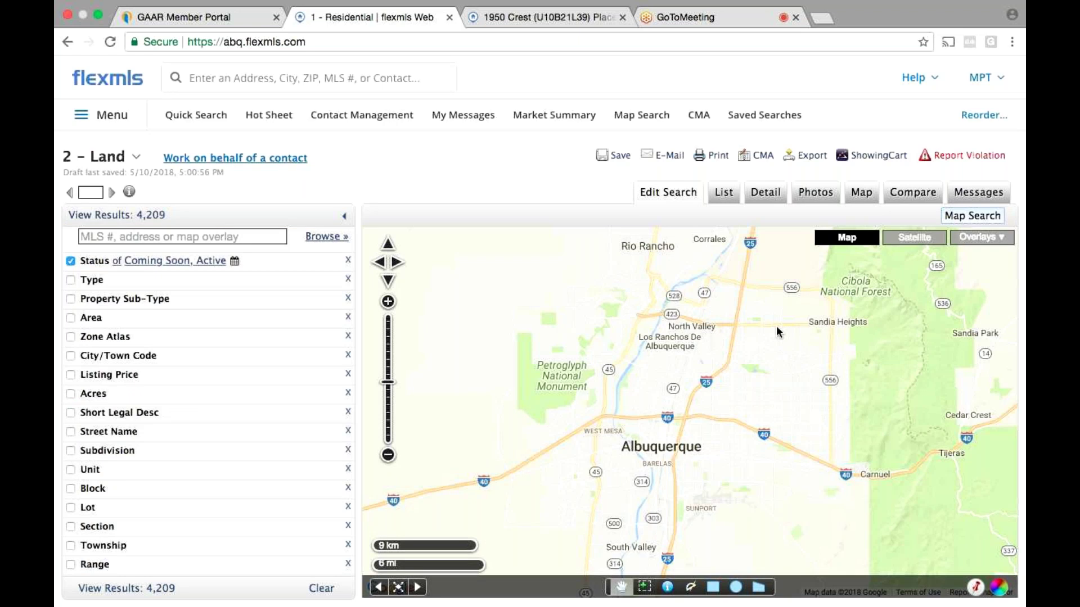
left_click(977, 589)
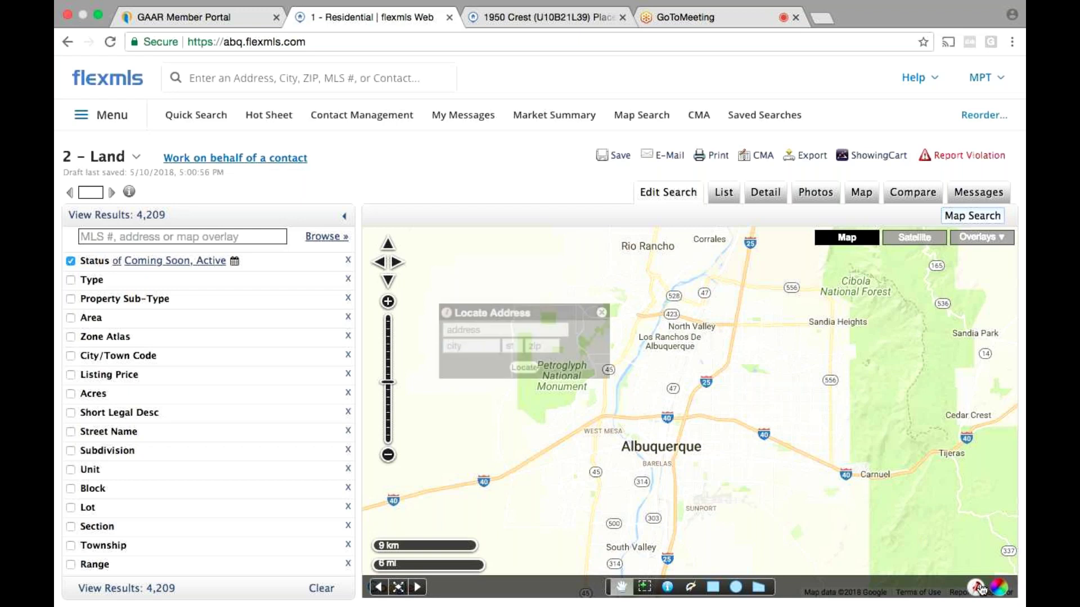
type("1")
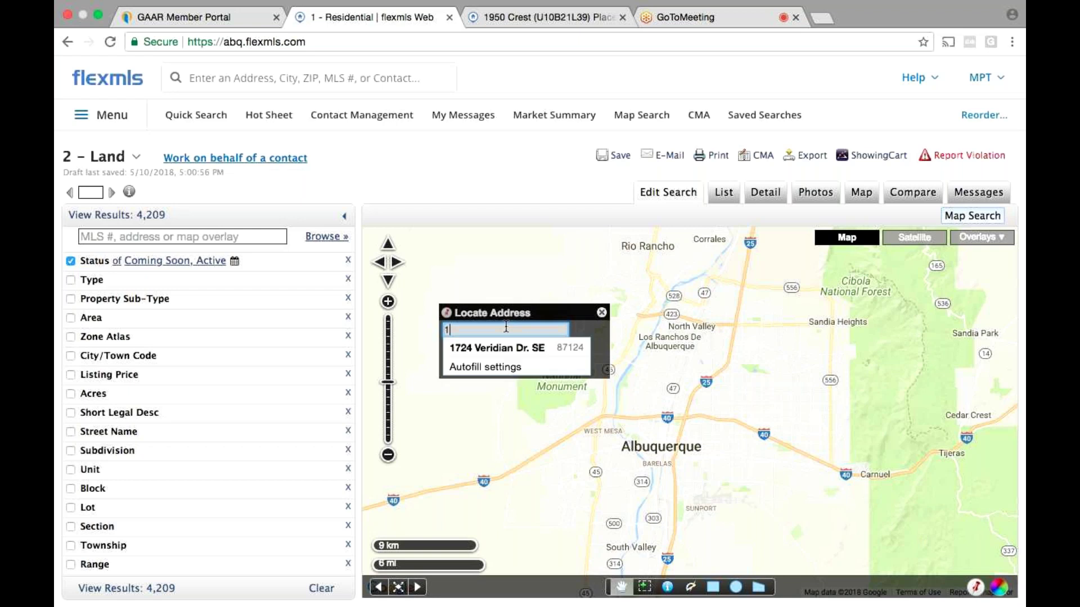
type("950")
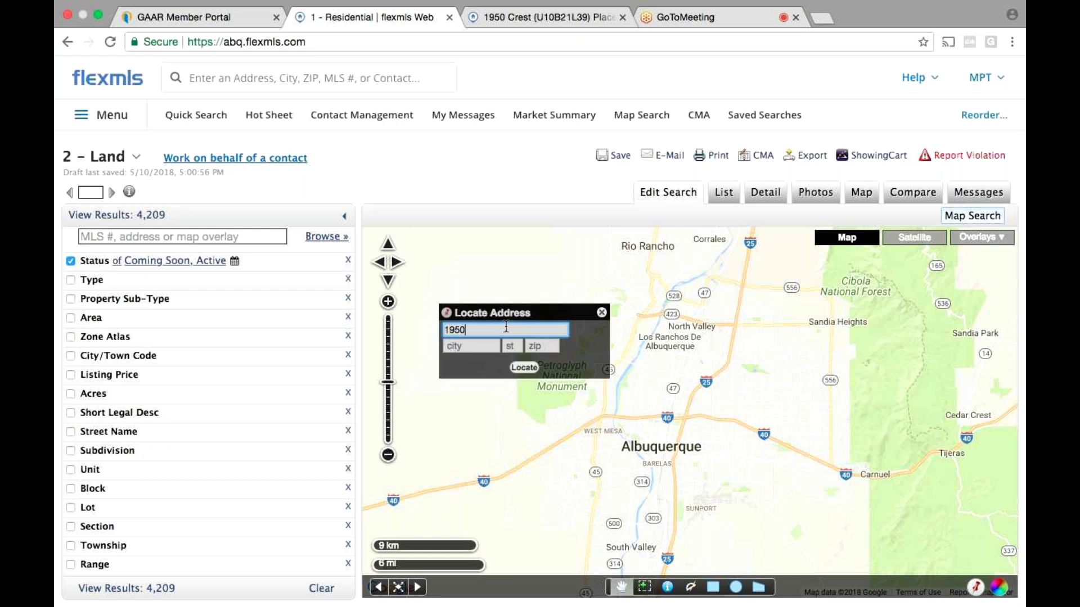
type(" crest")
left_click(550, 345)
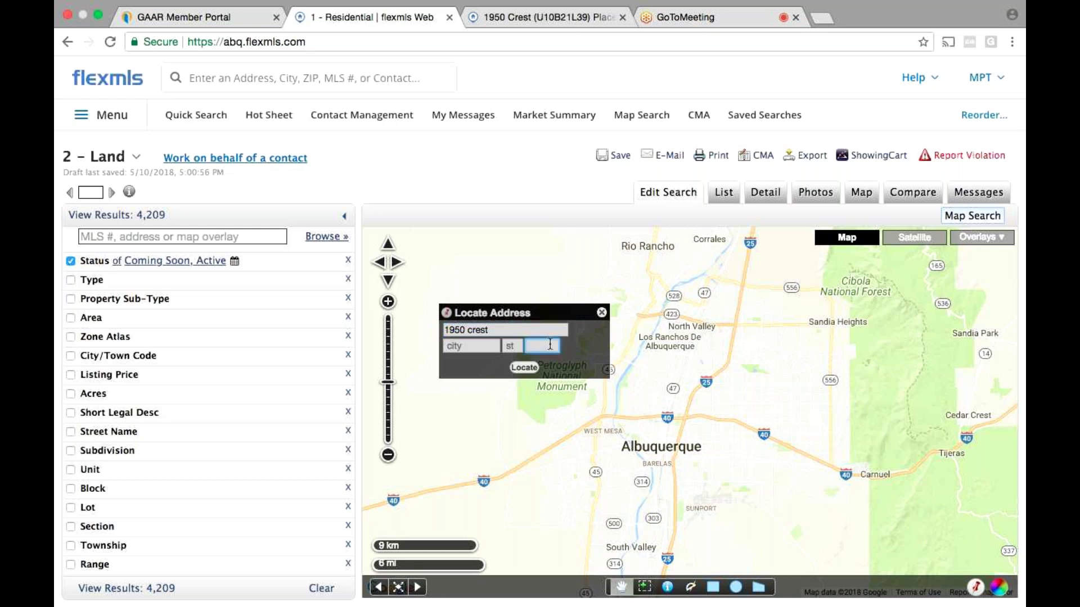
type("87")
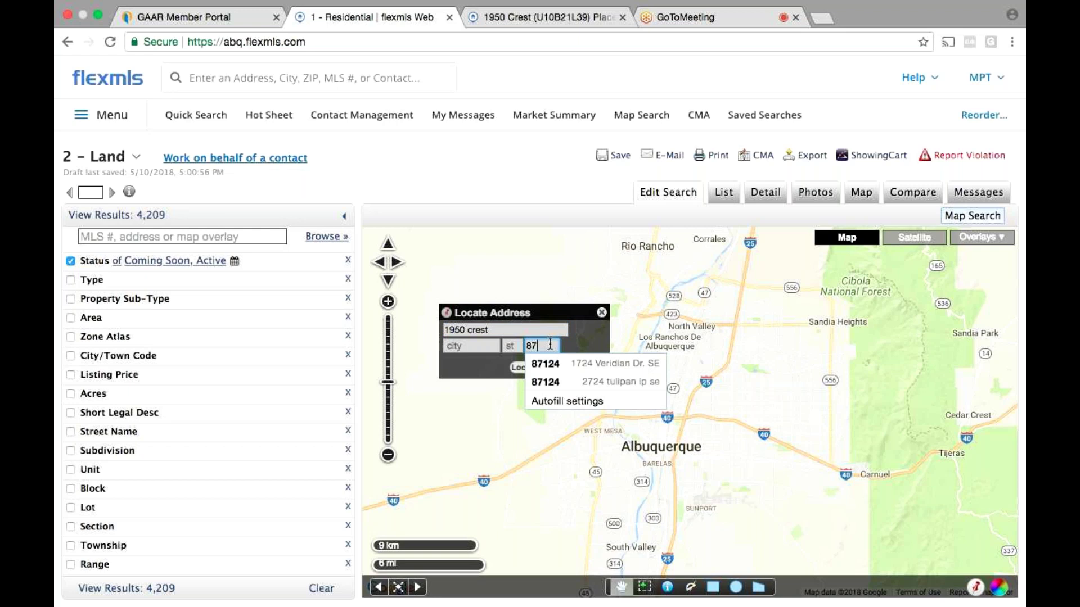
left_click(562, 365)
left_click(520, 368)
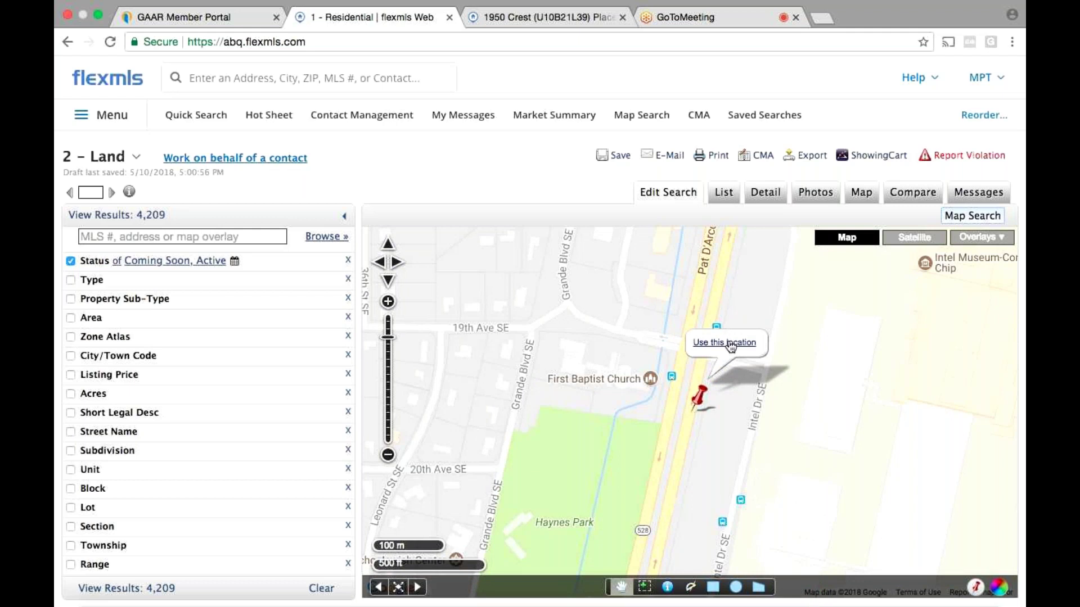
left_click(727, 341)
left_click(703, 303)
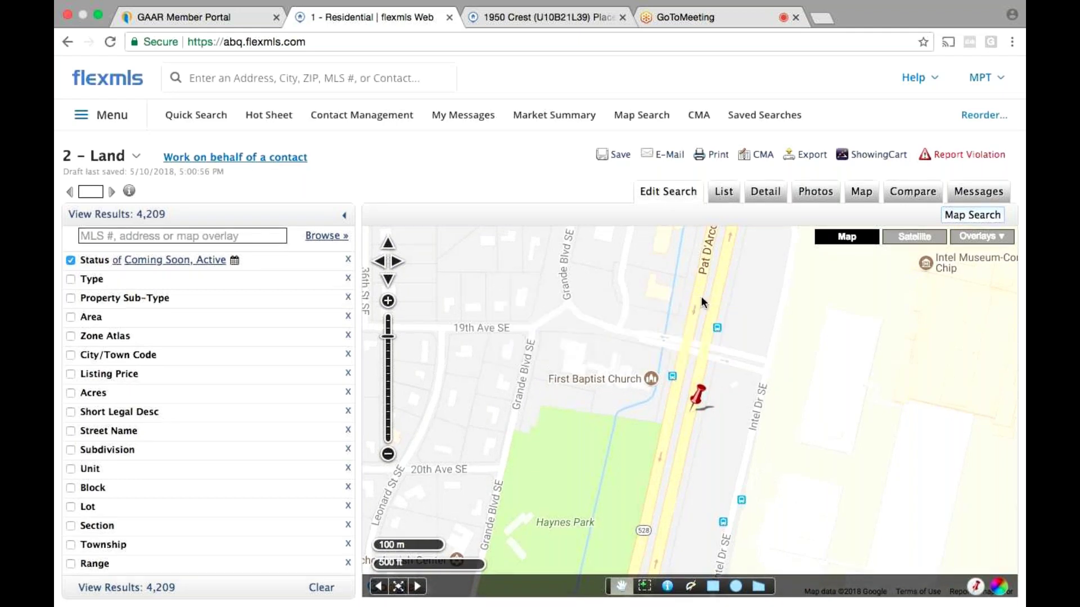